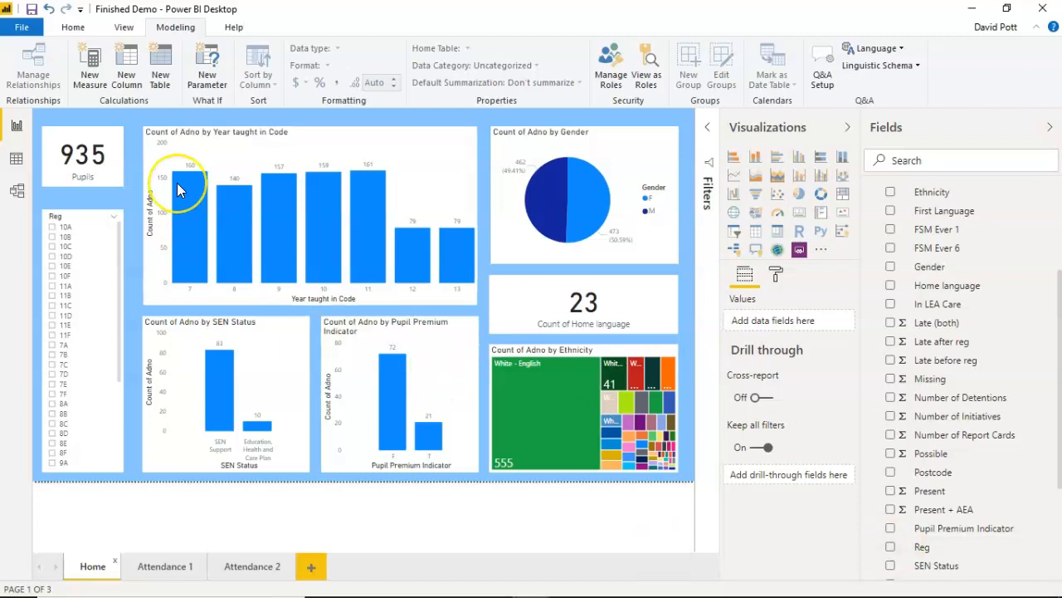
Switch from the Power BI dashboard to SIMS .net and open the report designer.
{"action": "mouse_move", "coordinate": [174, 190]}
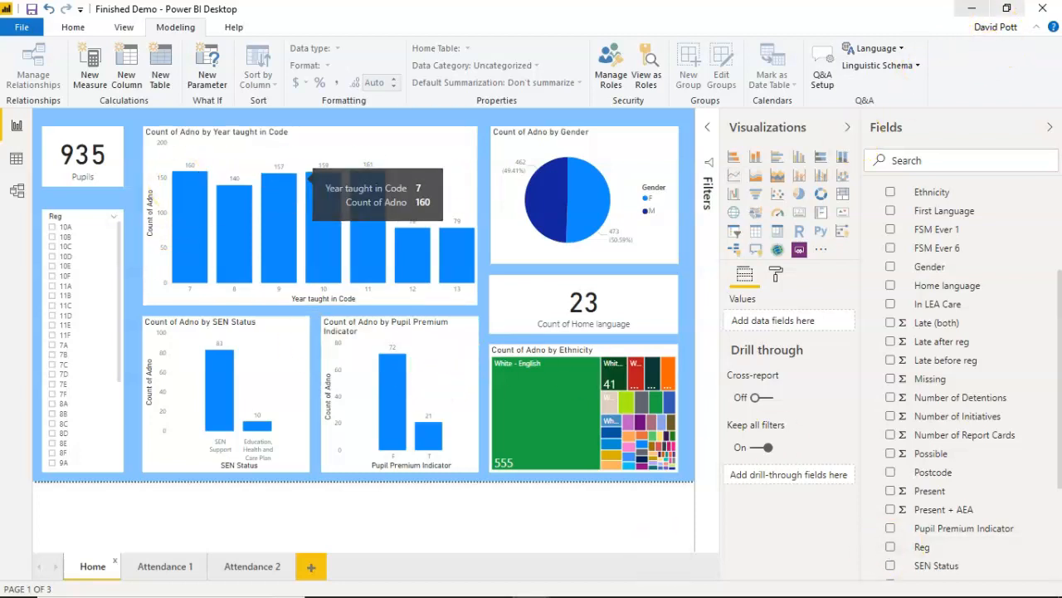
{"action": "left_click", "coordinate": [972, 9]}
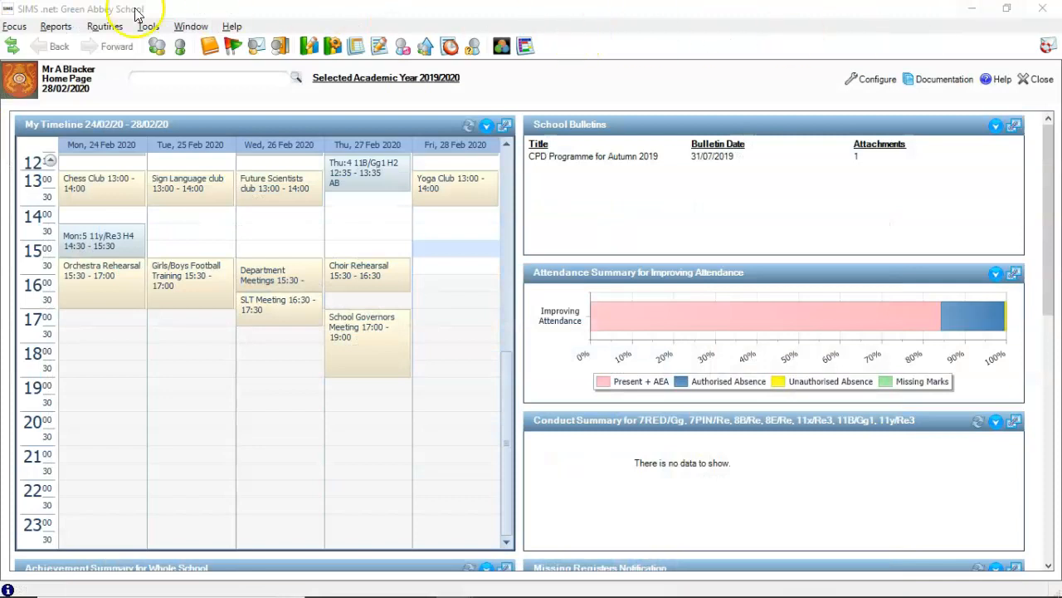
{"action": "left_click", "coordinate": [55, 26]}
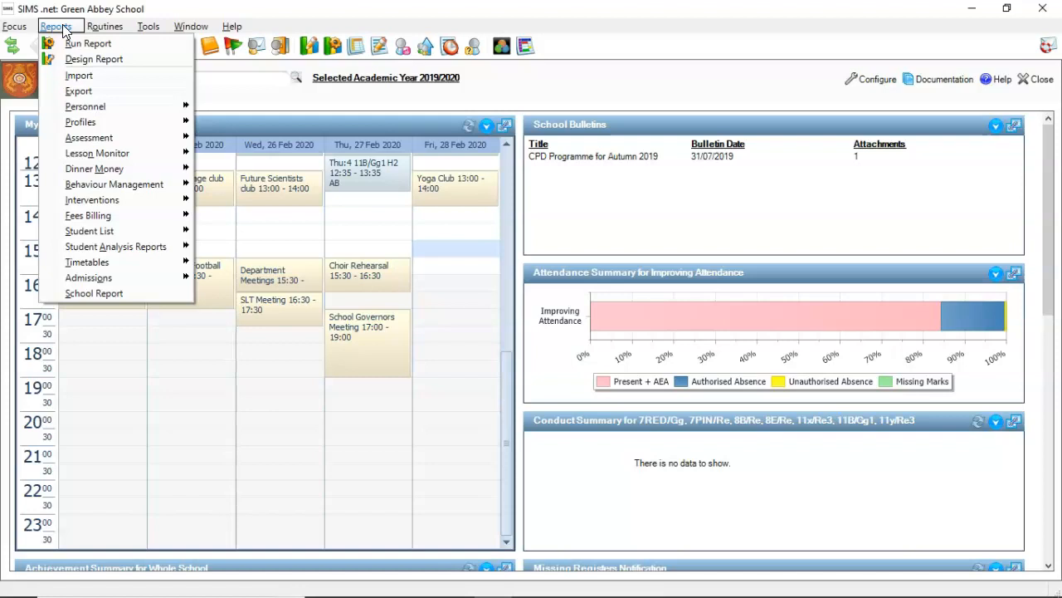
{"action": "left_click", "coordinate": [84, 63]}
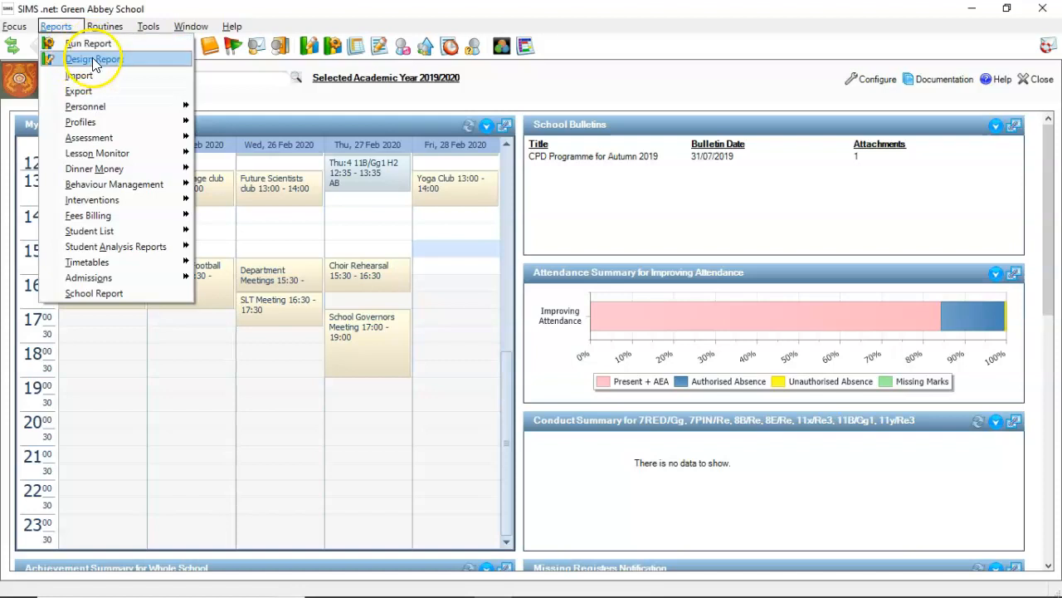
{"action": "left_click", "coordinate": [95, 61]}
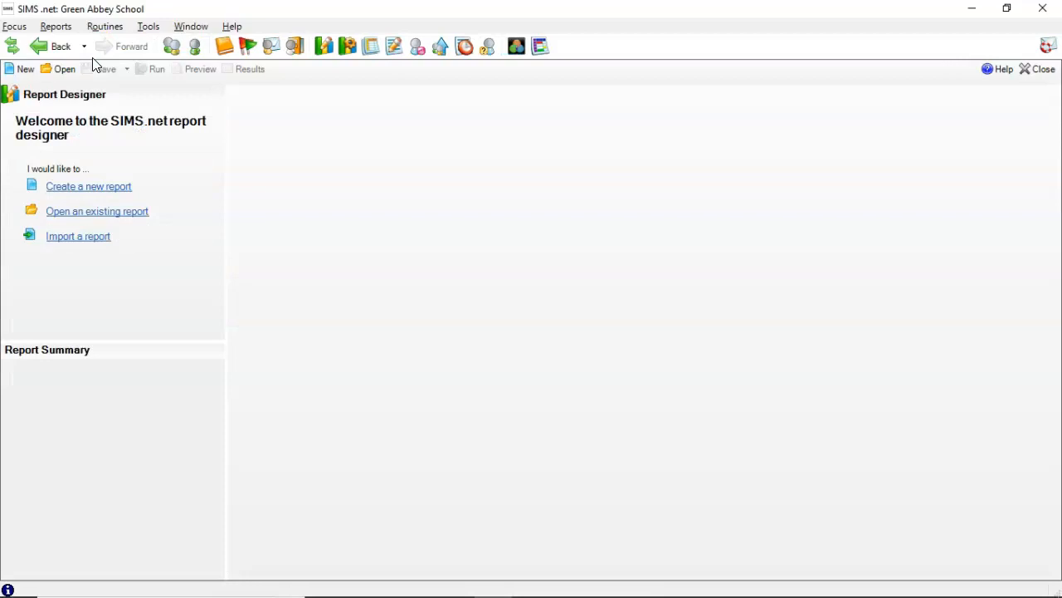
Open the existing report "PBI Demo Manchester" and go to its data field selection.
{"action": "left_click", "coordinate": [98, 212]}
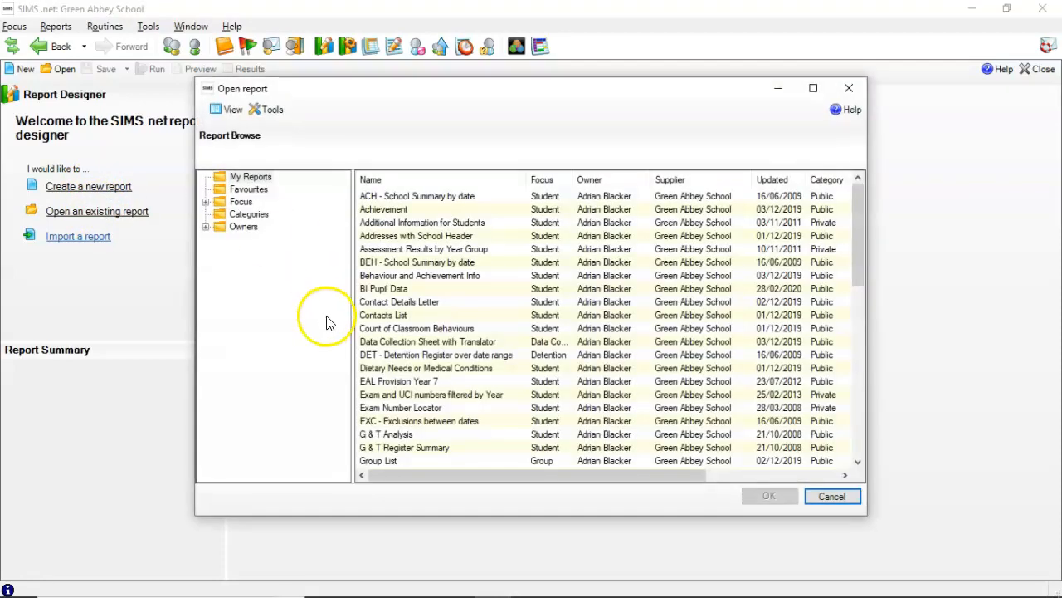
{"action": "scroll", "coordinate": [417, 381], "scroll_direction": "down", "scroll_amount": 4}
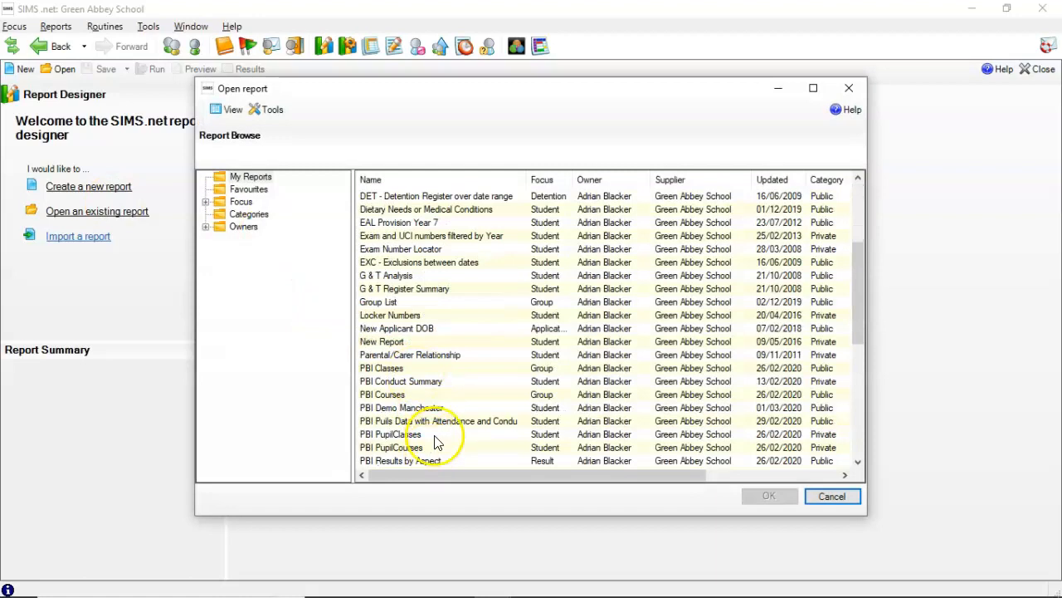
{"action": "scroll", "coordinate": [372, 435], "scroll_direction": "down", "scroll_amount": 1}
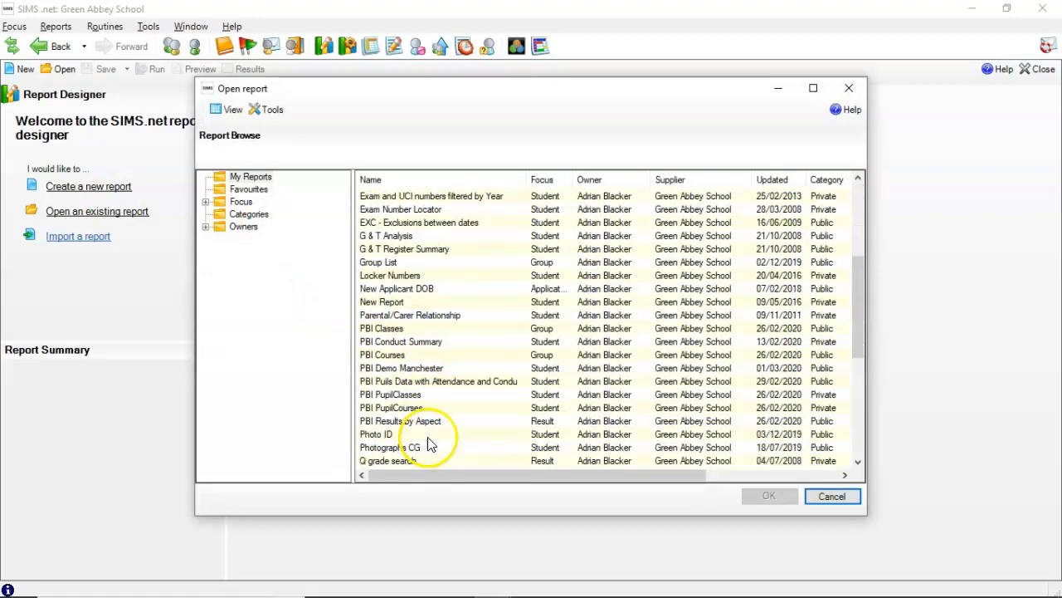
{"action": "double_click", "coordinate": [402, 368]}
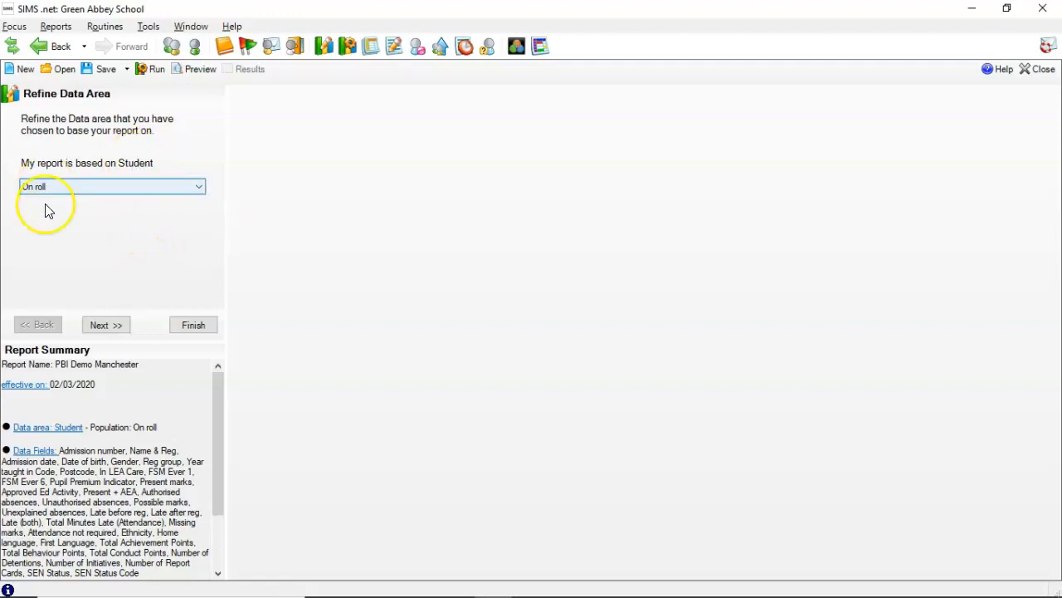
{"action": "left_click", "coordinate": [32, 456]}
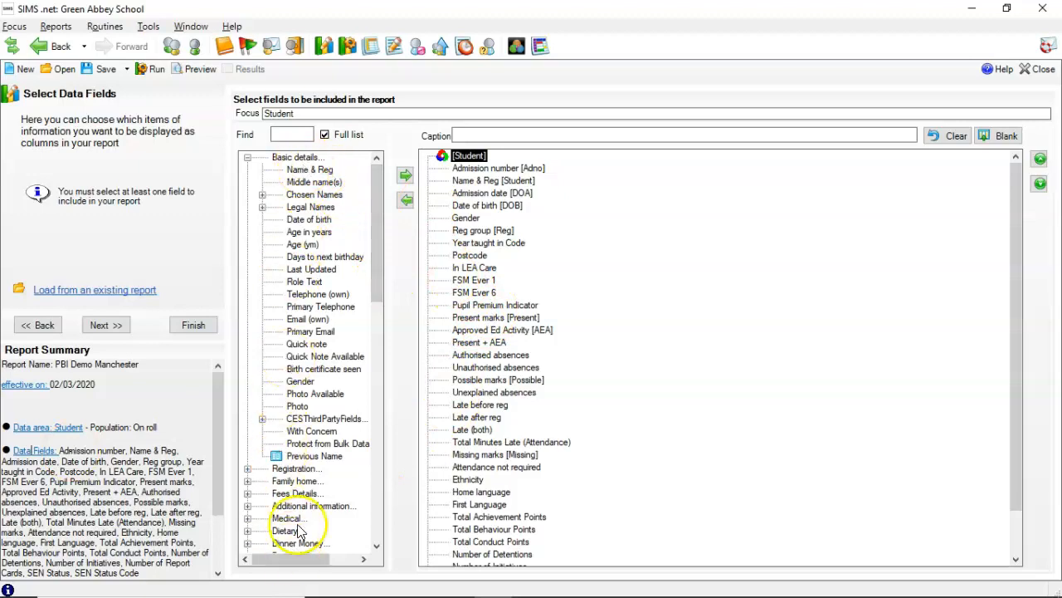
Review the available field list and the captions of the included fields from Admission number to Gender.
{"action": "left_click_drag", "start_coordinate": [378, 215], "coordinate": [379, 422]}
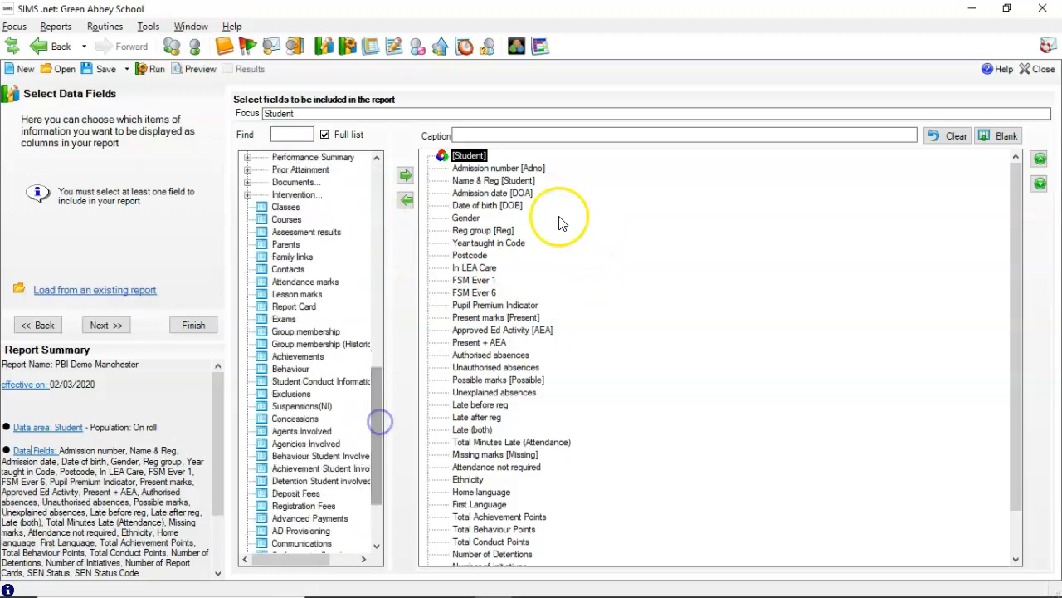
{"action": "left_click", "coordinate": [498, 168]}
{"action": "left_click", "coordinate": [498, 180]}
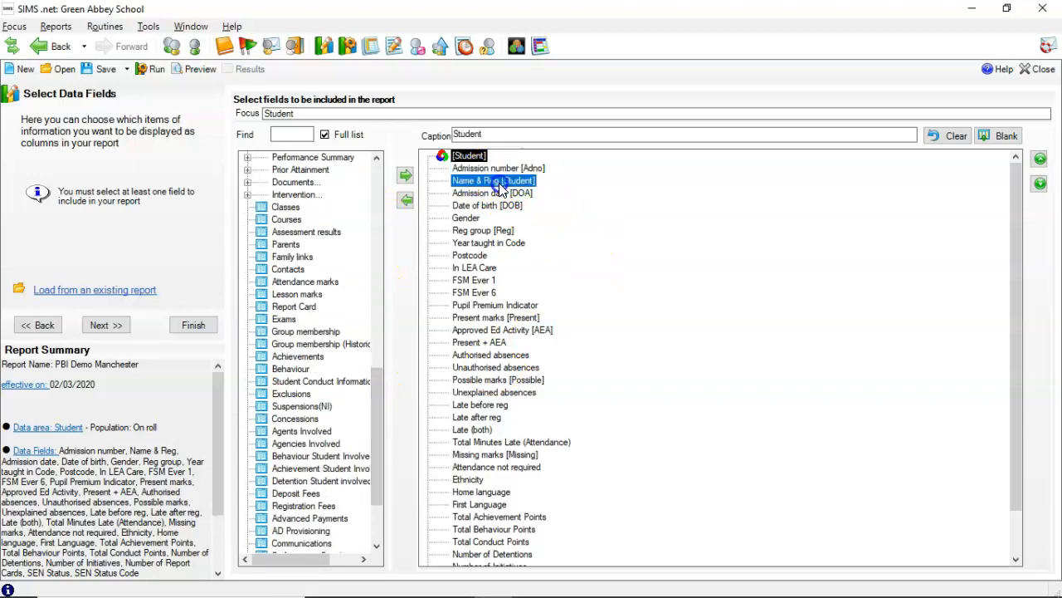
{"action": "left_click", "coordinate": [500, 193]}
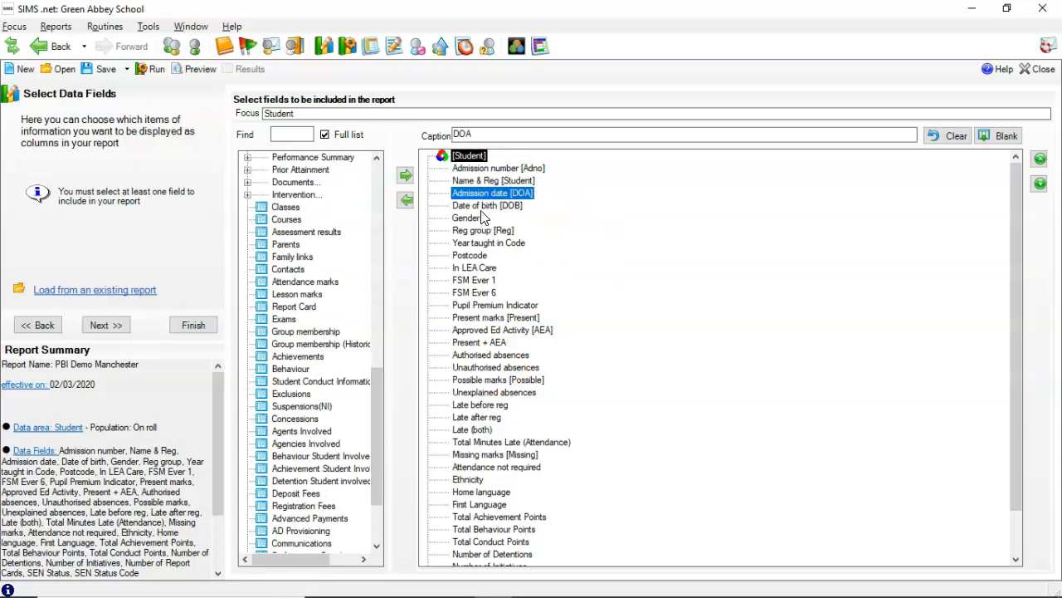
{"action": "left_click", "coordinate": [482, 207]}
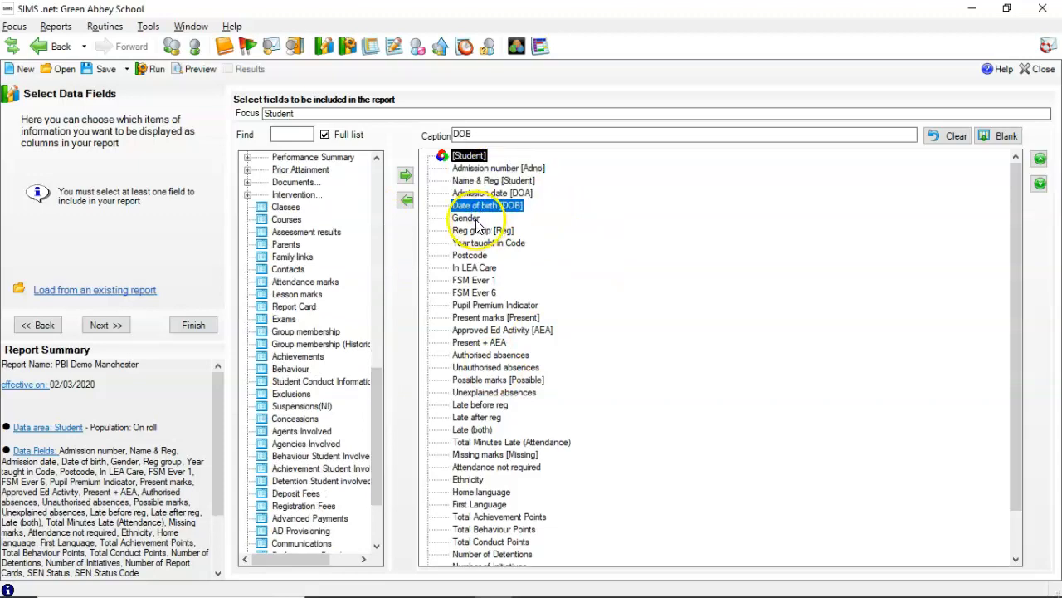
{"action": "left_click", "coordinate": [479, 219]}
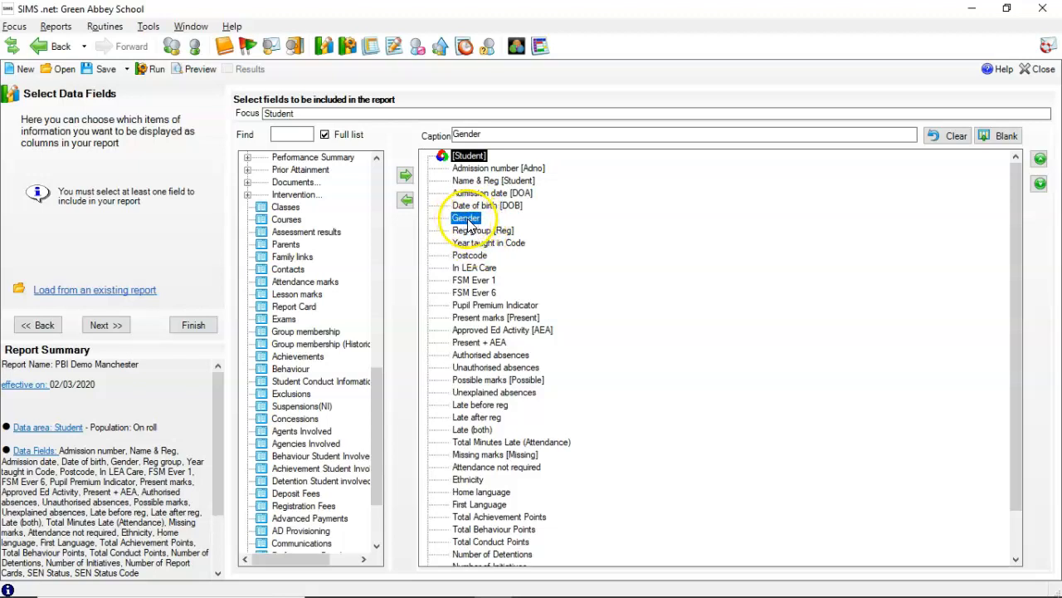
{"action": "left_click", "coordinate": [512, 207]}
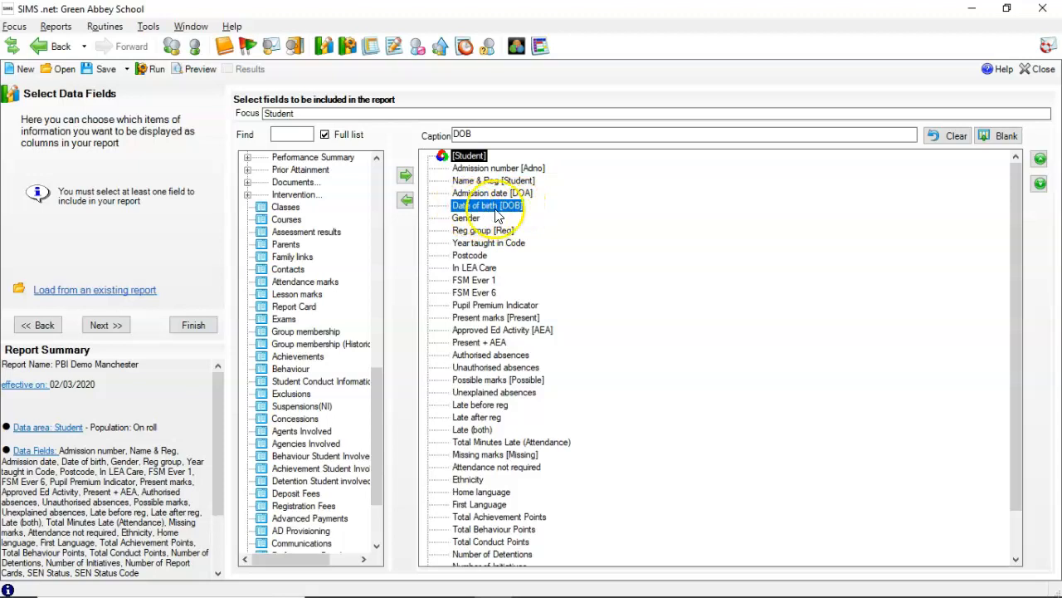
{"action": "left_click", "coordinate": [526, 195]}
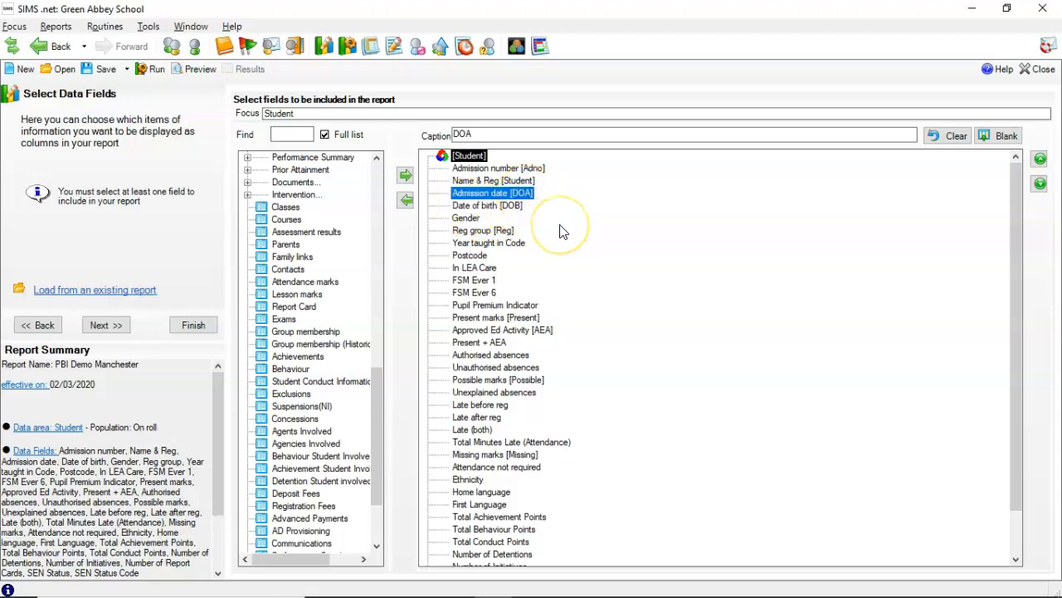
Examine the included Admission number field and find External Id {Student} in the CESThirdPartyFields group as an alternative identifier.
{"action": "left_click", "coordinate": [508, 167]}
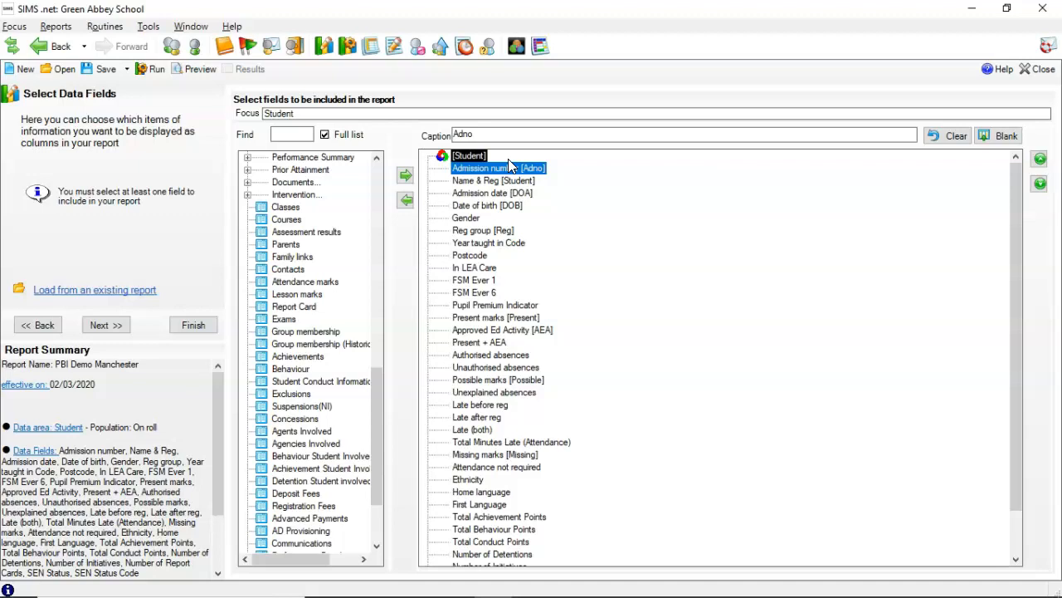
{"action": "left_click_drag", "start_coordinate": [375, 408], "coordinate": [392, 308]}
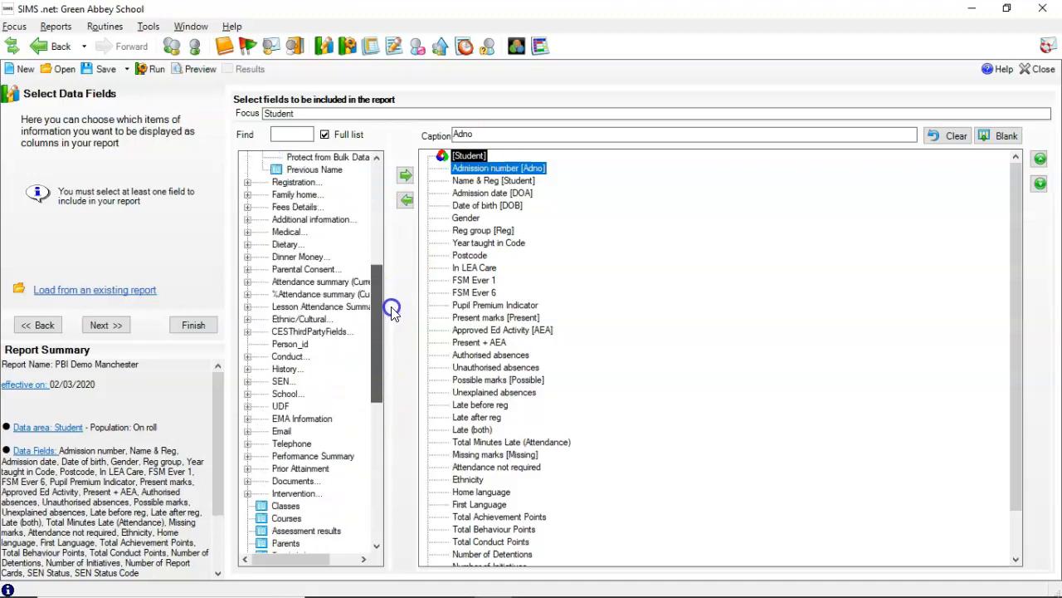
{"action": "left_click", "coordinate": [247, 331]}
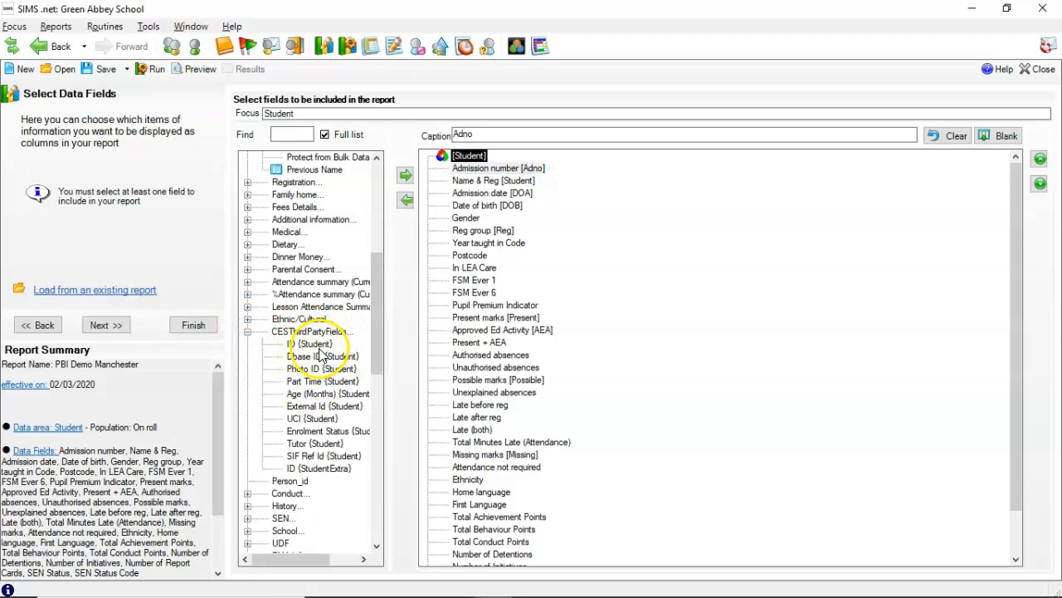
{"action": "left_click", "coordinate": [314, 406]}
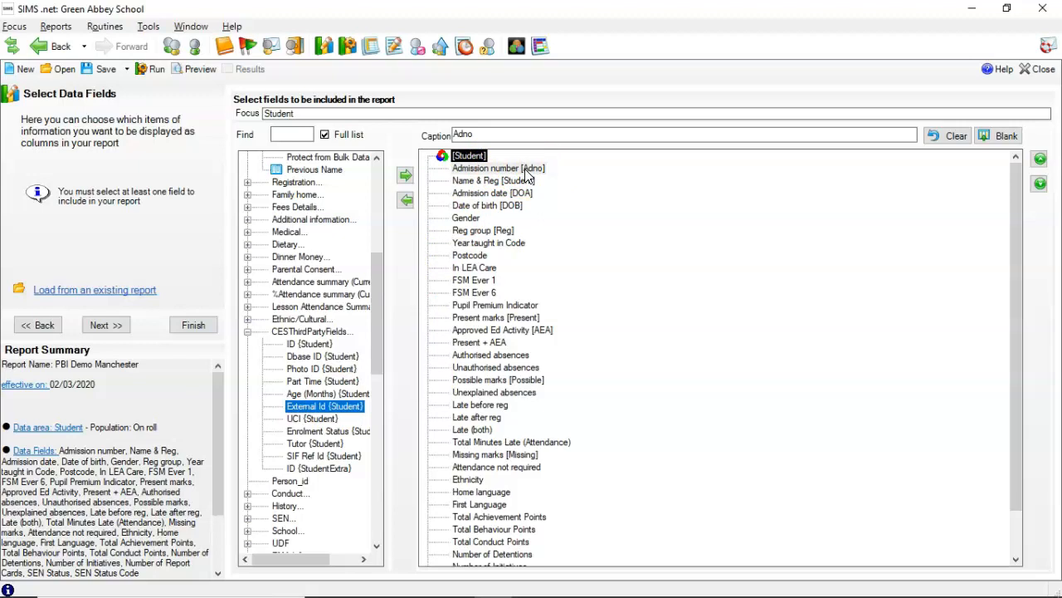
Go through the included fields from Name & Reg to Year taught in Code, checking each caption.
{"action": "left_click", "coordinate": [492, 181]}
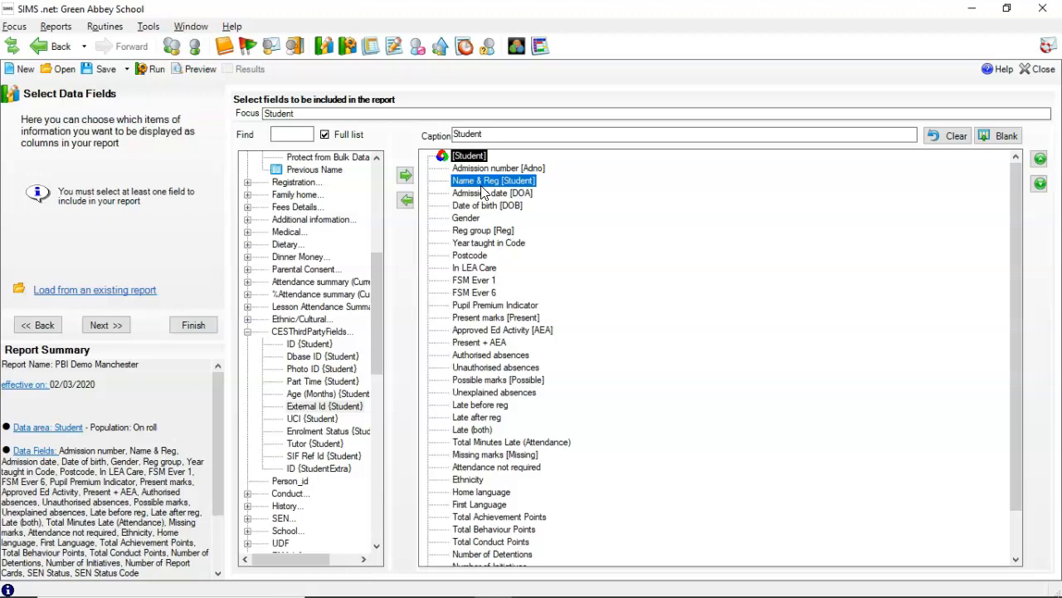
{"action": "left_click", "coordinate": [485, 193]}
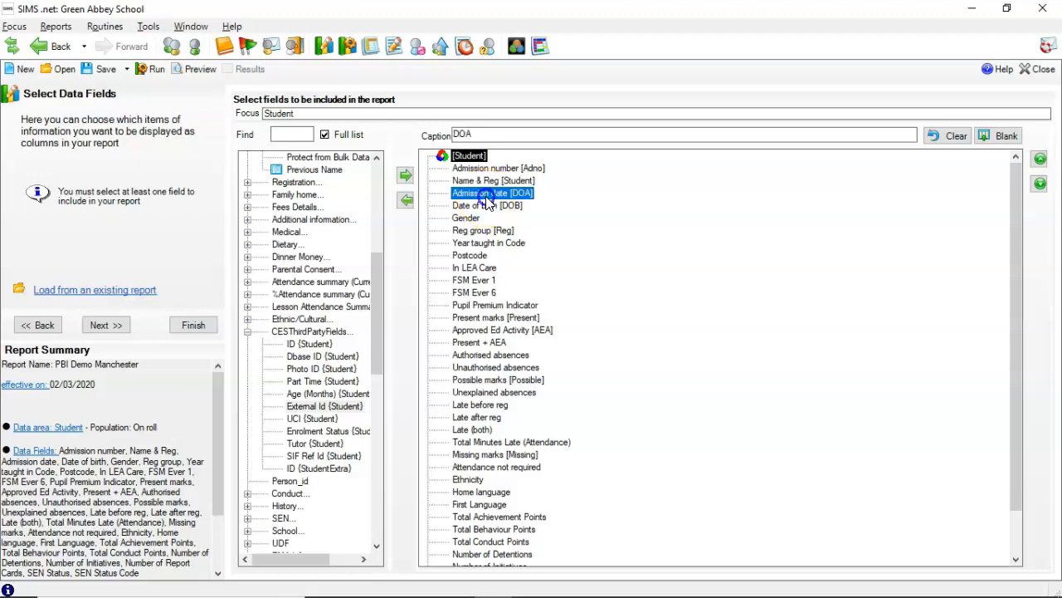
{"action": "left_click", "coordinate": [487, 207]}
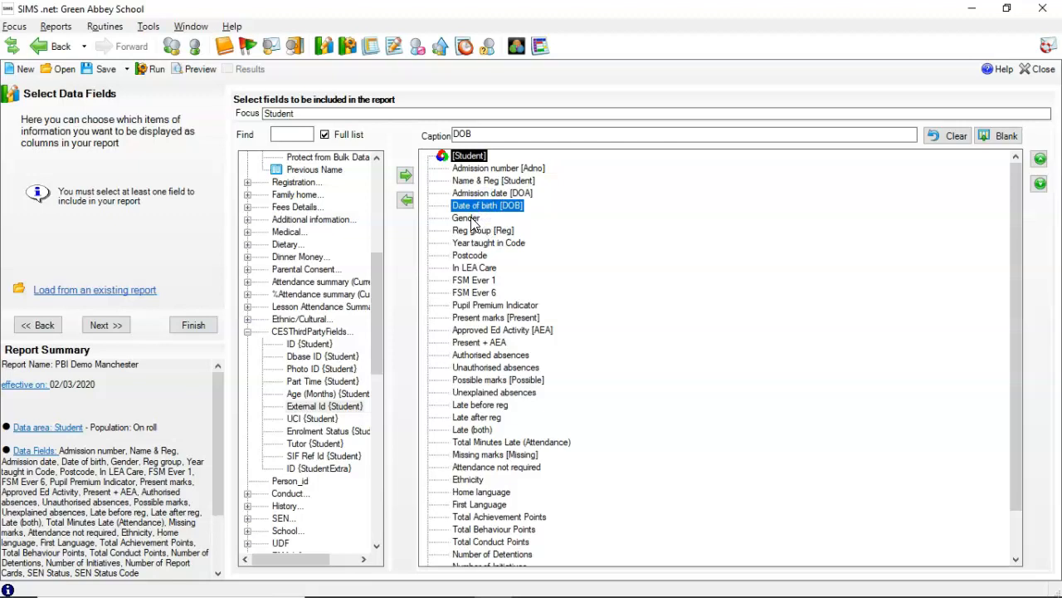
{"action": "left_click", "coordinate": [473, 218]}
{"action": "left_click", "coordinate": [482, 232]}
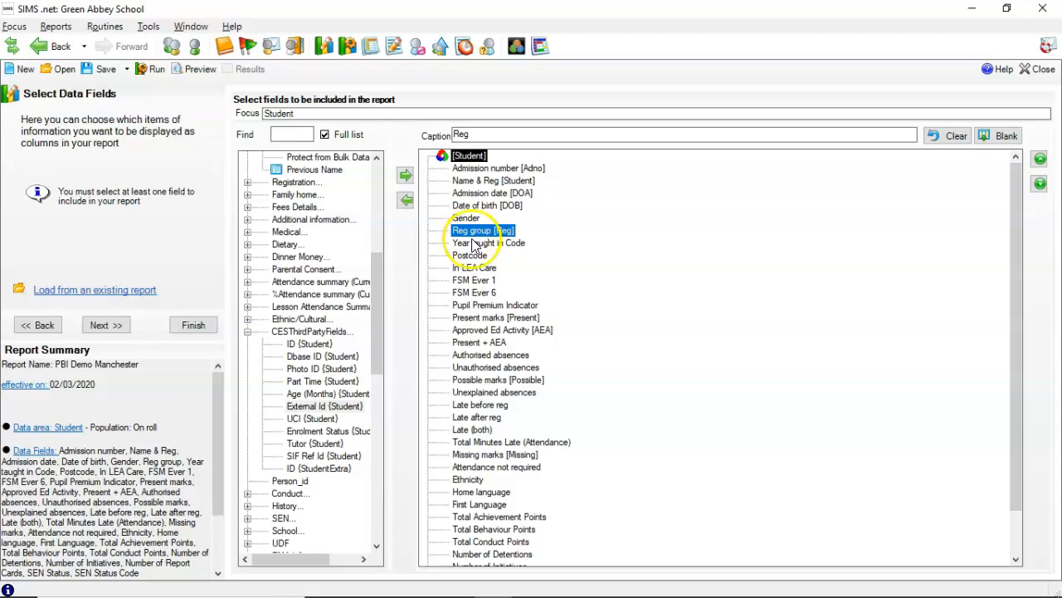
{"action": "left_click", "coordinate": [481, 243]}
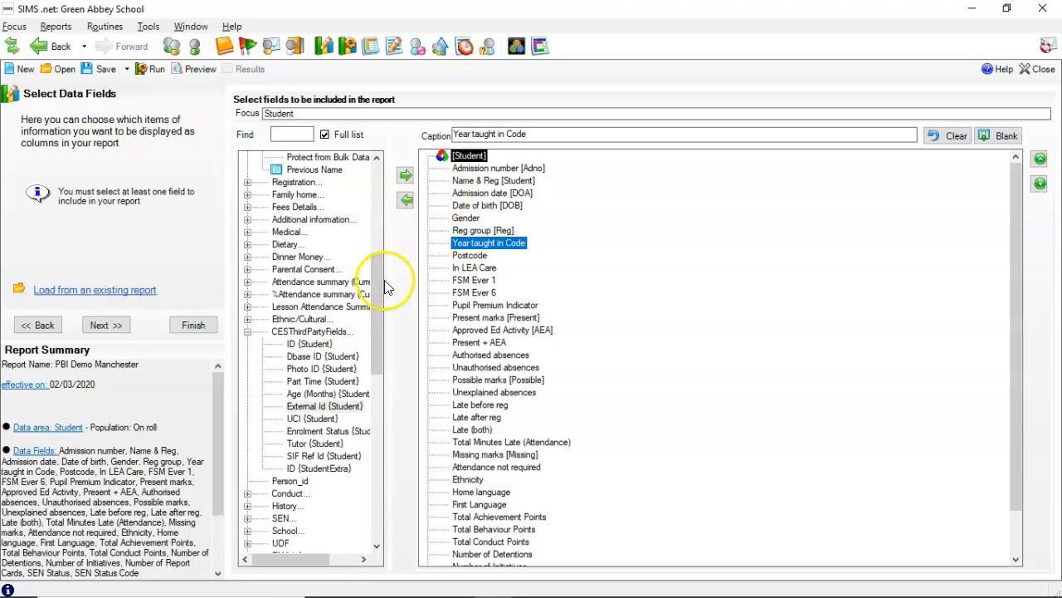
Locate the Year group and Year taught in Code fields within the available Registration fields to compare them.
{"action": "scroll", "coordinate": [378, 282], "scroll_direction": "up", "scroll_amount": 8}
{"action": "scroll", "coordinate": [332, 274], "scroll_direction": "down", "scroll_amount": 5}
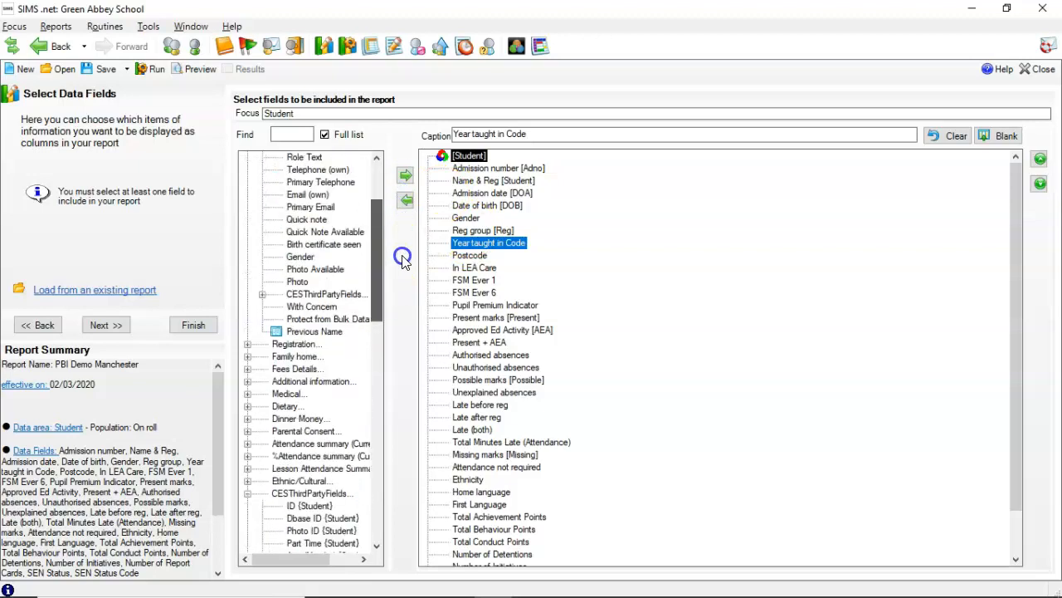
{"action": "left_click", "coordinate": [247, 282]}
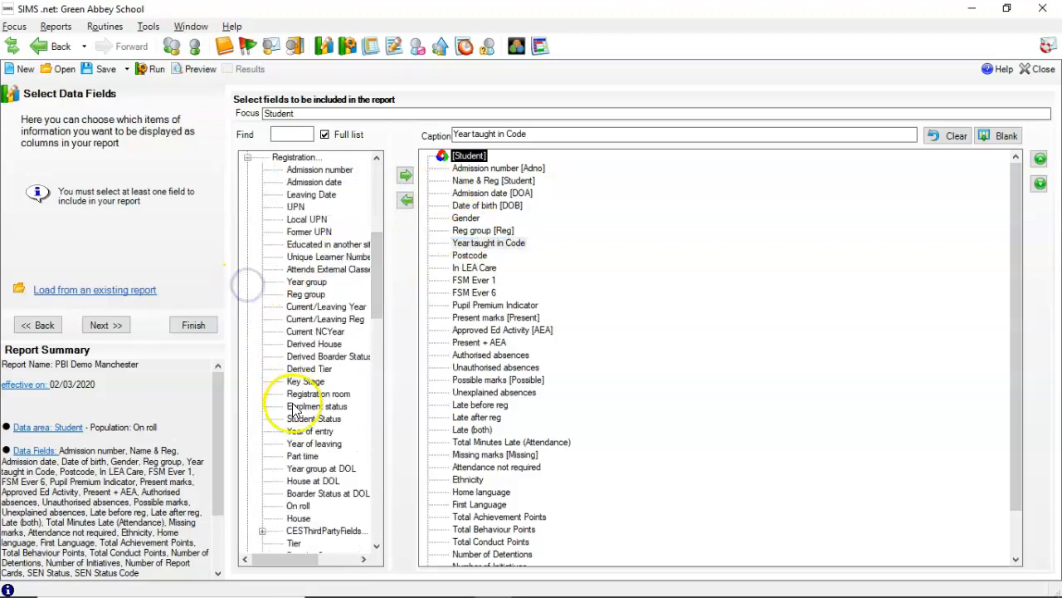
{"action": "scroll", "coordinate": [287, 465], "scroll_direction": "down", "scroll_amount": 2}
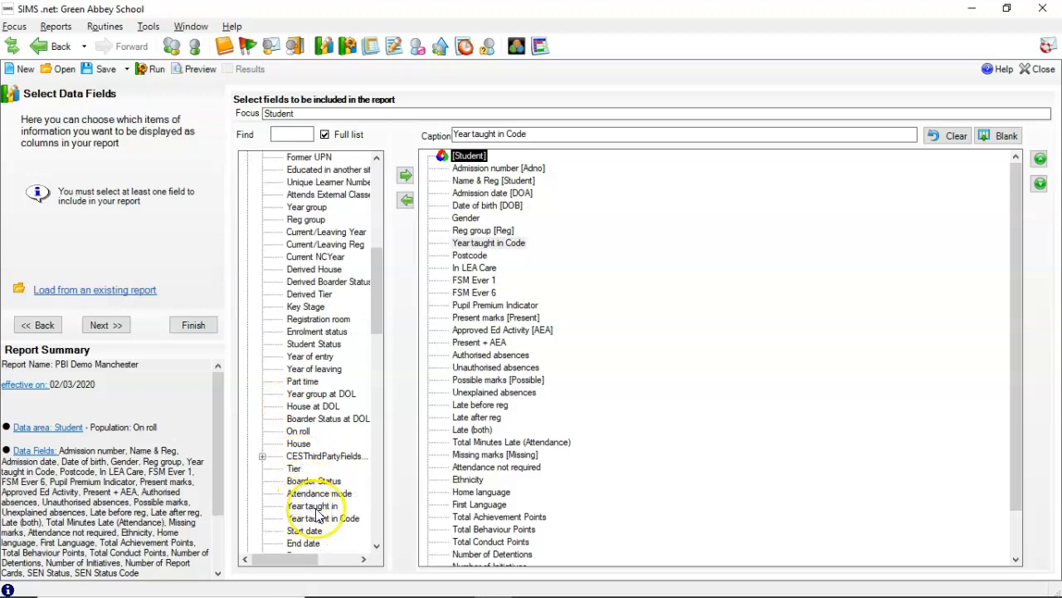
{"action": "left_click", "coordinate": [310, 209]}
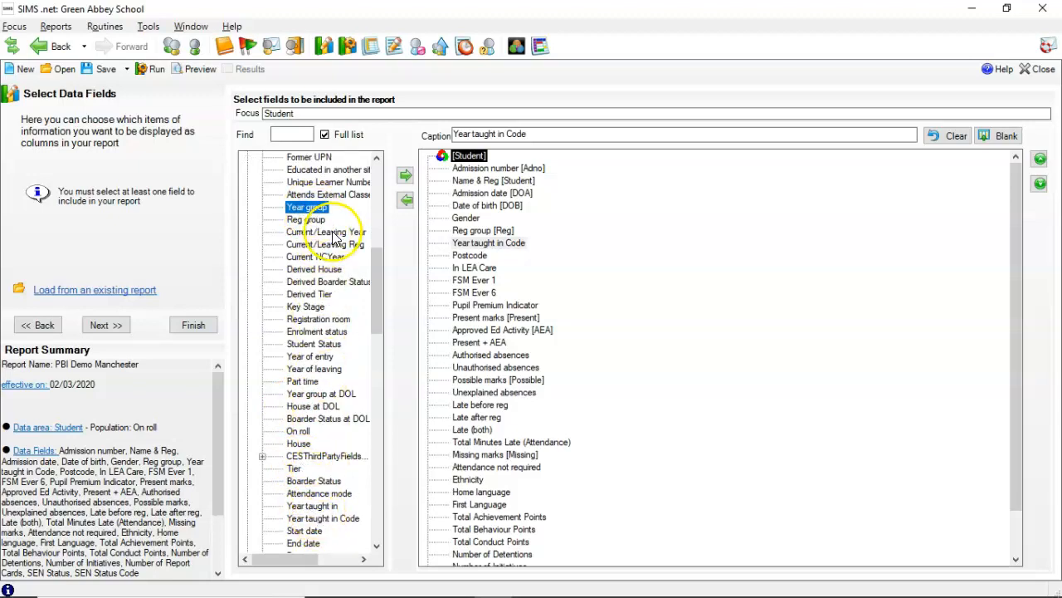
{"action": "left_click", "coordinate": [327, 233]}
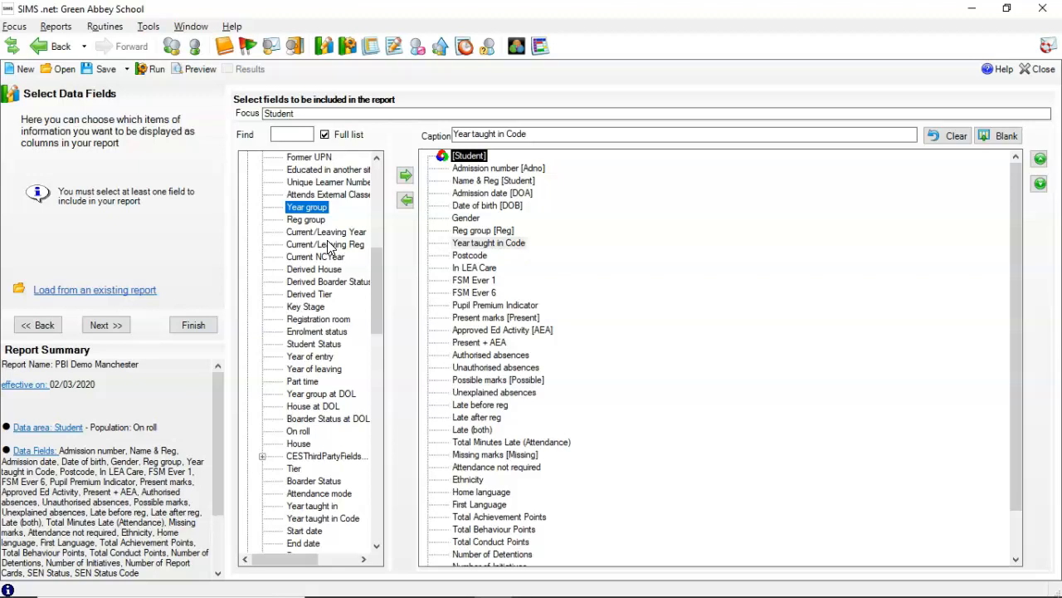
{"action": "left_click", "coordinate": [328, 518]}
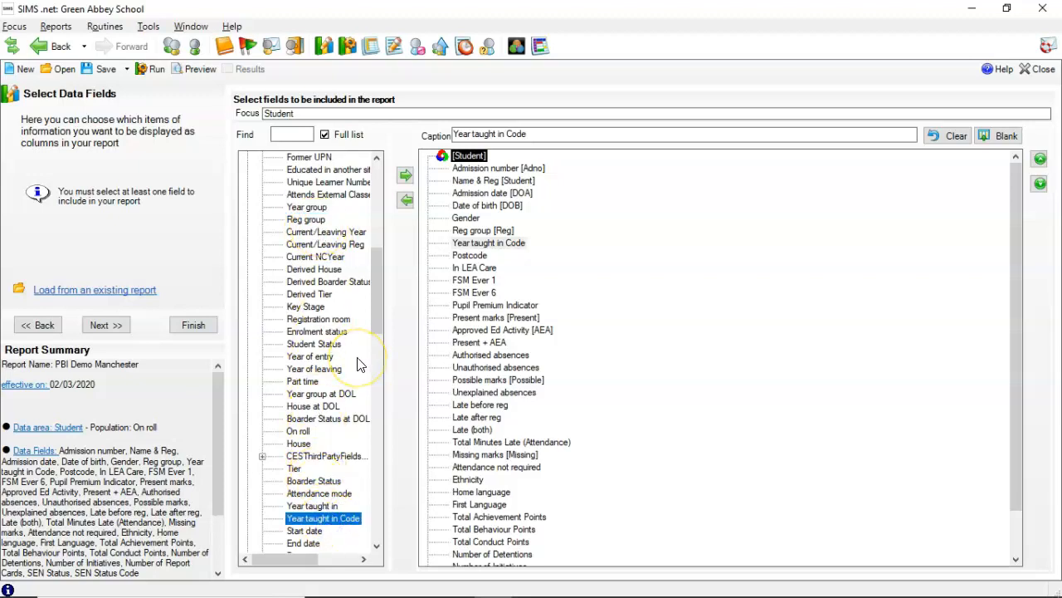
Review the included Postcode, In LEA Care, FSM Ever 1 and FSM Ever 6 fields.
{"action": "left_click", "coordinate": [480, 255]}
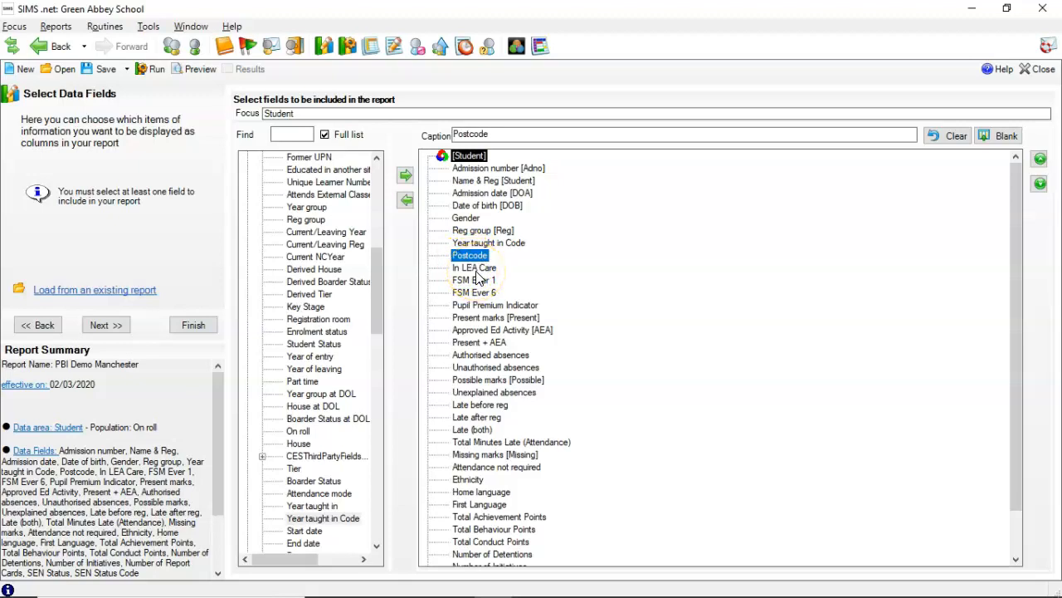
{"action": "left_click", "coordinate": [477, 269]}
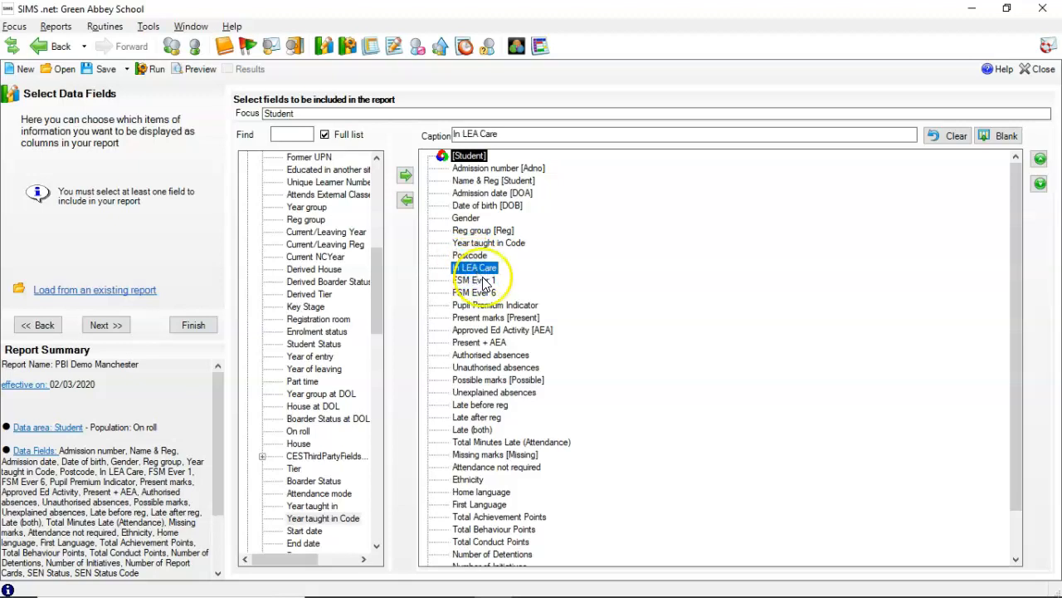
{"action": "left_click", "coordinate": [481, 280]}
{"action": "left_click", "coordinate": [481, 292]}
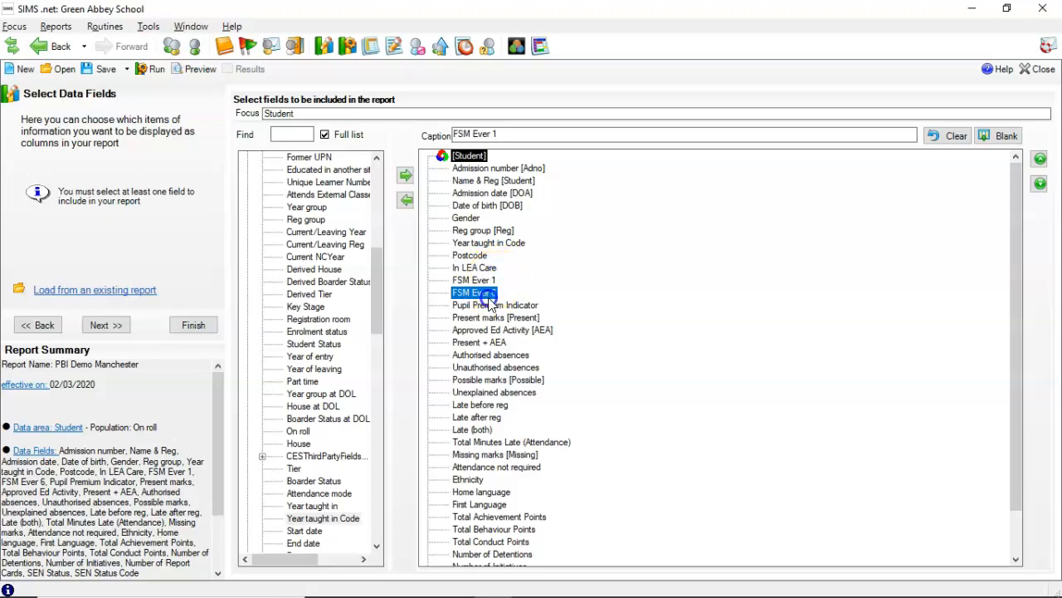
Review the captions of the included Pupil Premium Indicator, Present marks, Approved Ed Activity and Present + AEA fields.
{"action": "left_click", "coordinate": [489, 305]}
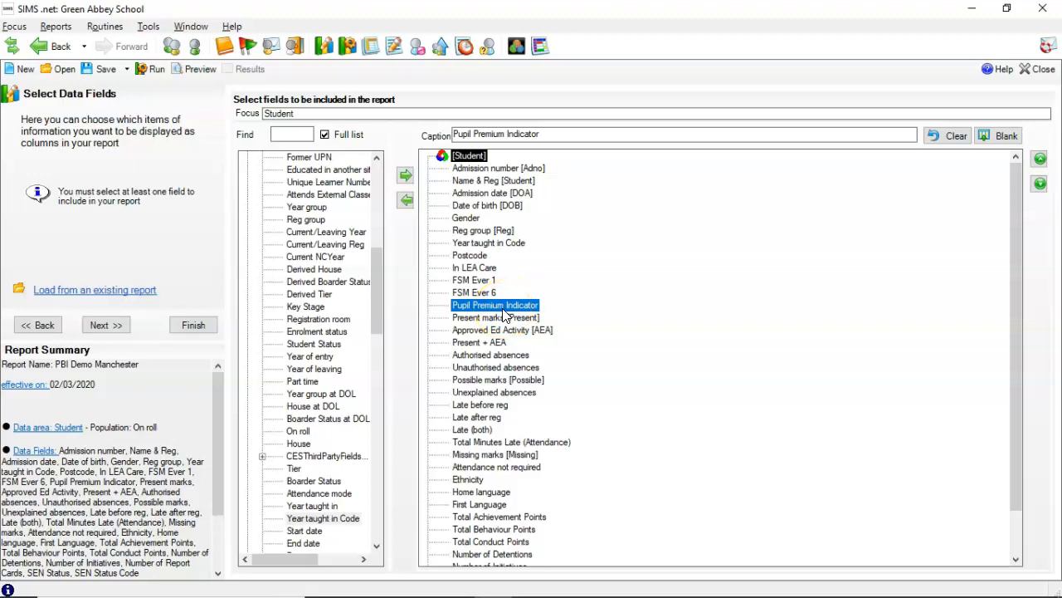
{"action": "left_click", "coordinate": [497, 318]}
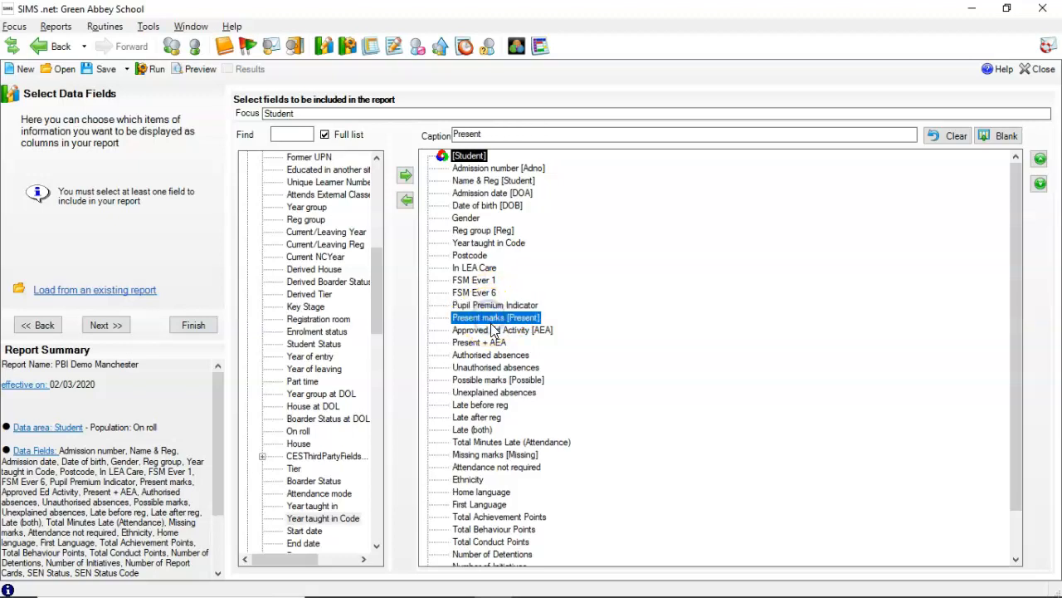
{"action": "left_click", "coordinate": [494, 329]}
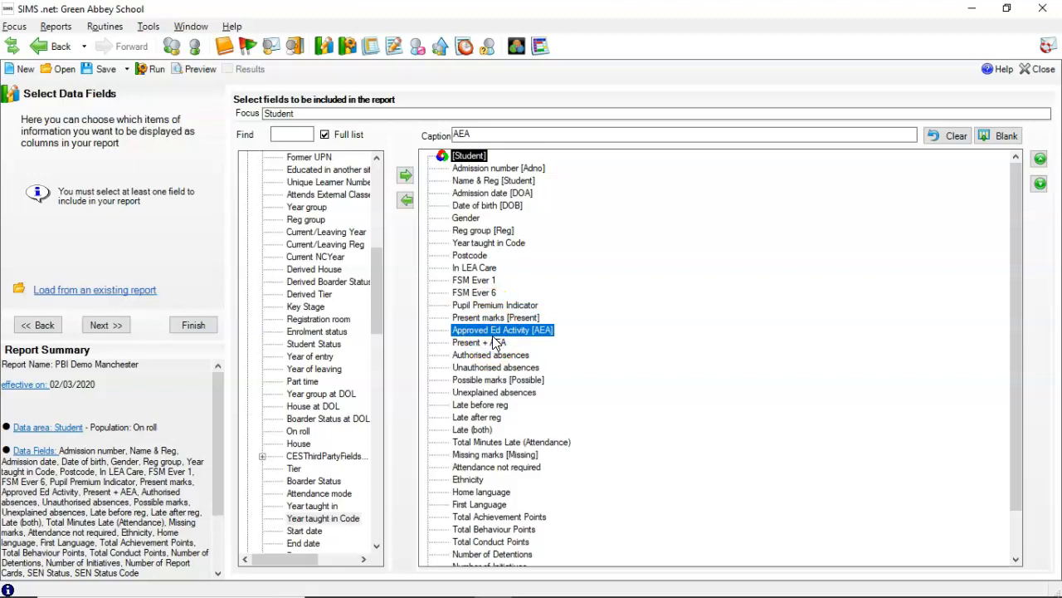
{"action": "left_click", "coordinate": [470, 342]}
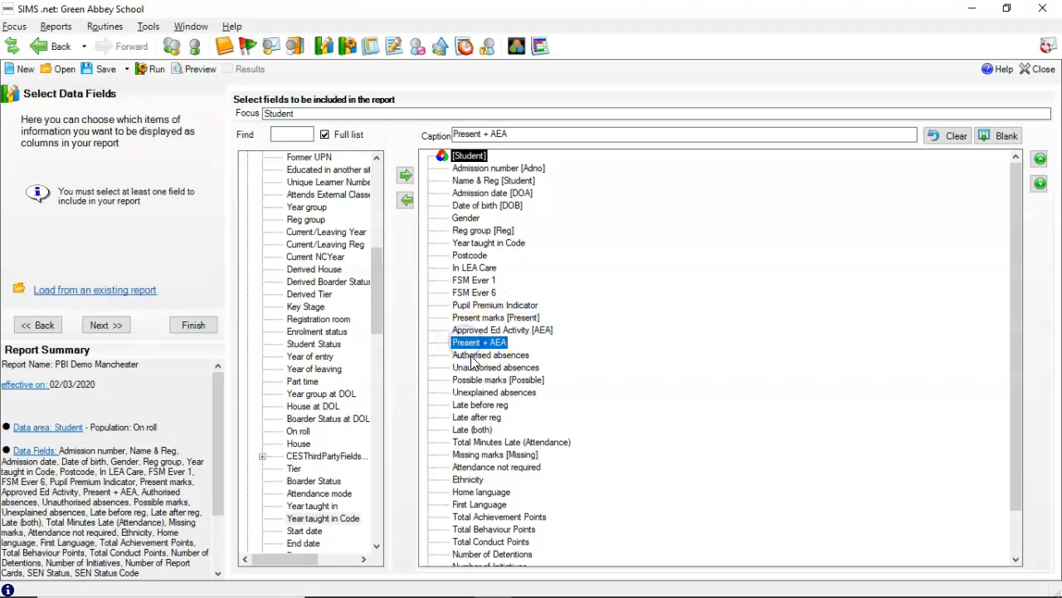
Locate the source of the attendance fields in the available Attendance summary group and check the included Present + AEA and Possible marks fields.
{"action": "left_click_drag", "start_coordinate": [380, 311], "coordinate": [378, 375]}
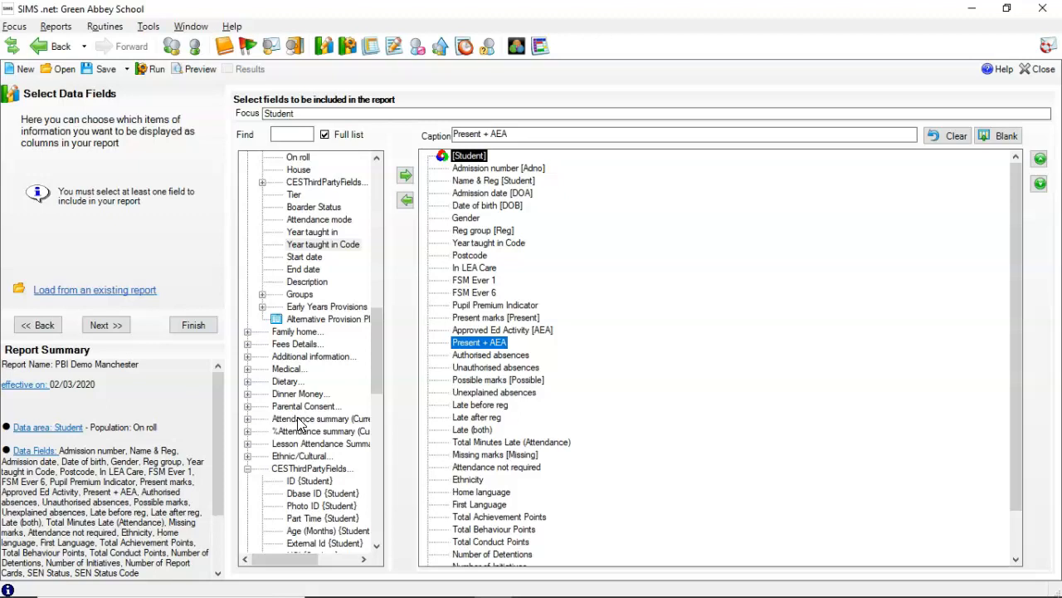
{"action": "left_click", "coordinate": [247, 419]}
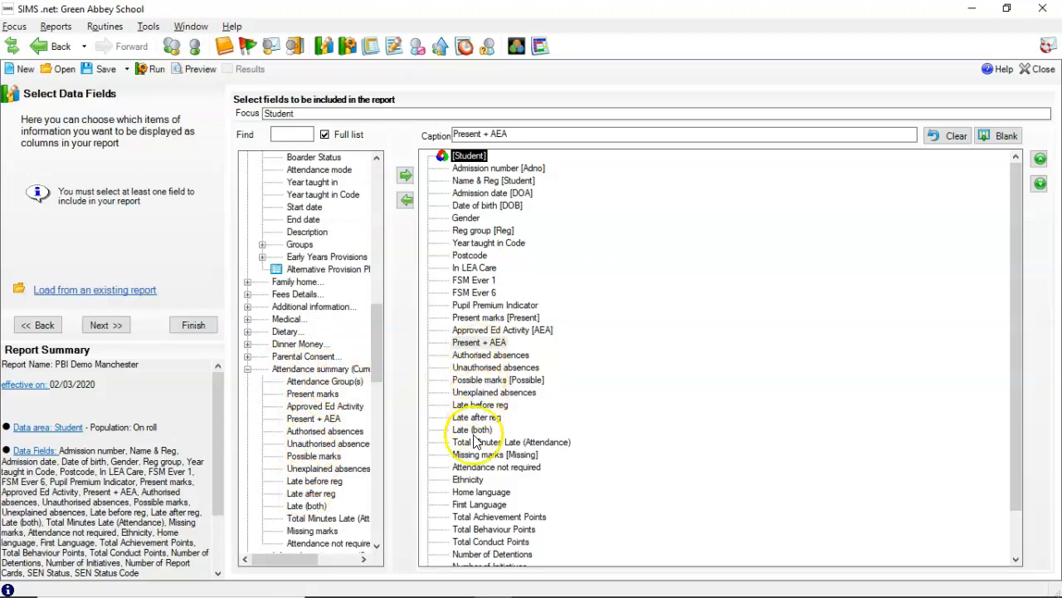
{"action": "left_click", "coordinate": [249, 368]}
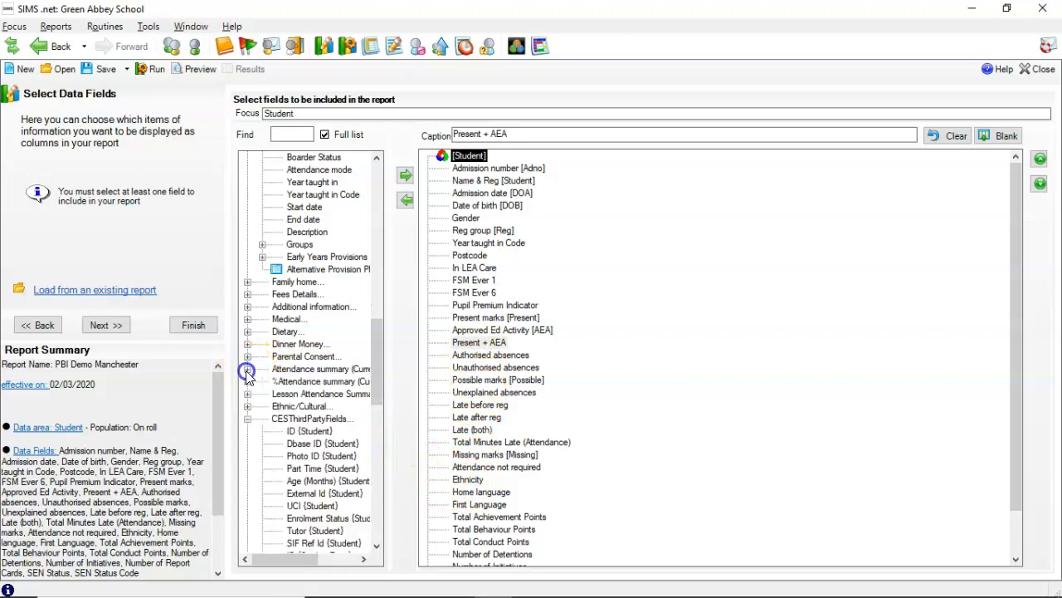
{"action": "left_click", "coordinate": [310, 370]}
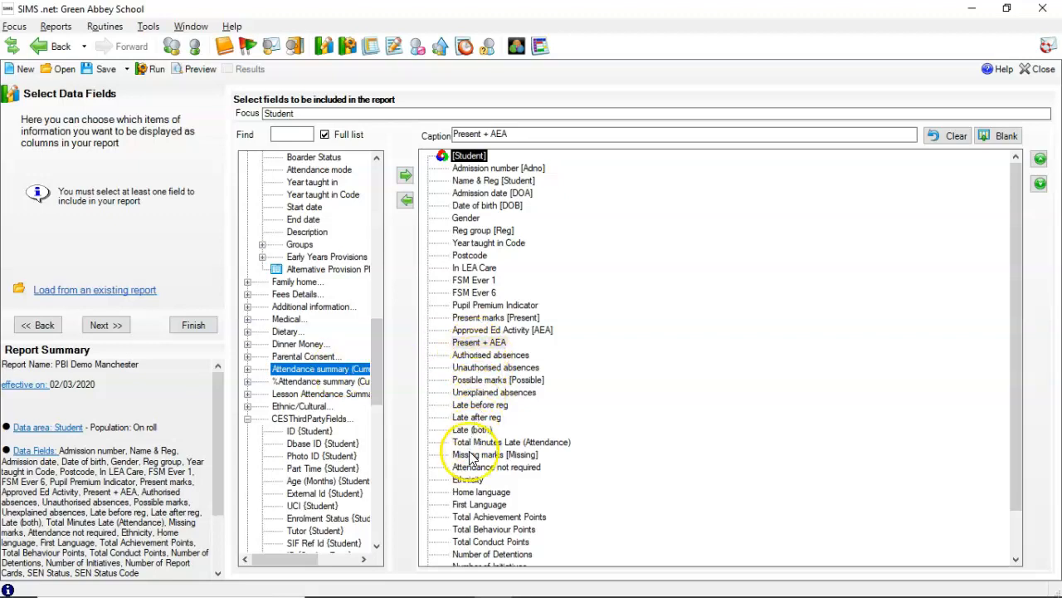
{"action": "left_click", "coordinate": [484, 345]}
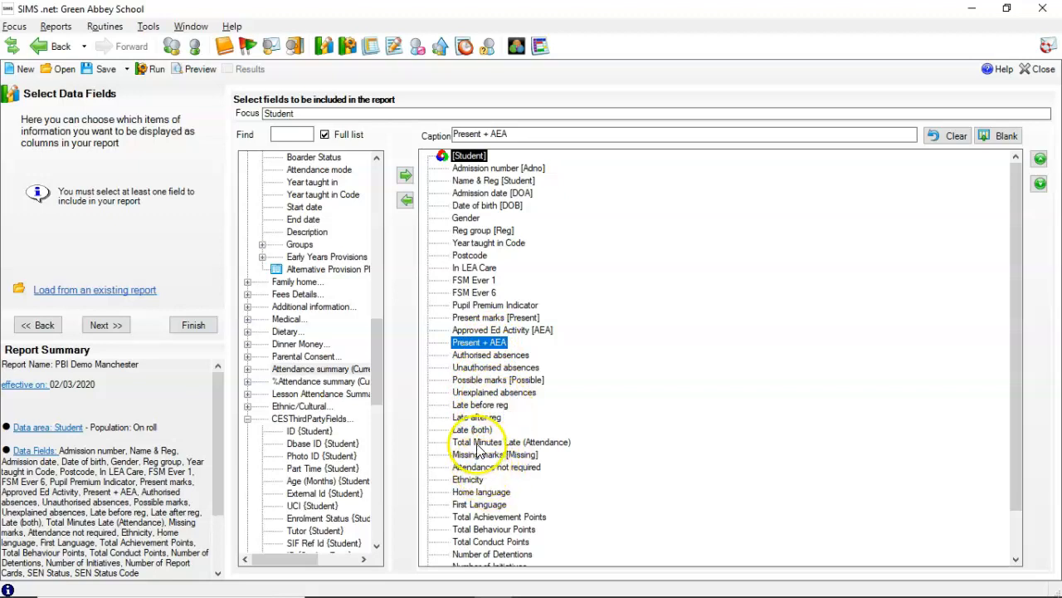
{"action": "left_click", "coordinate": [490, 380]}
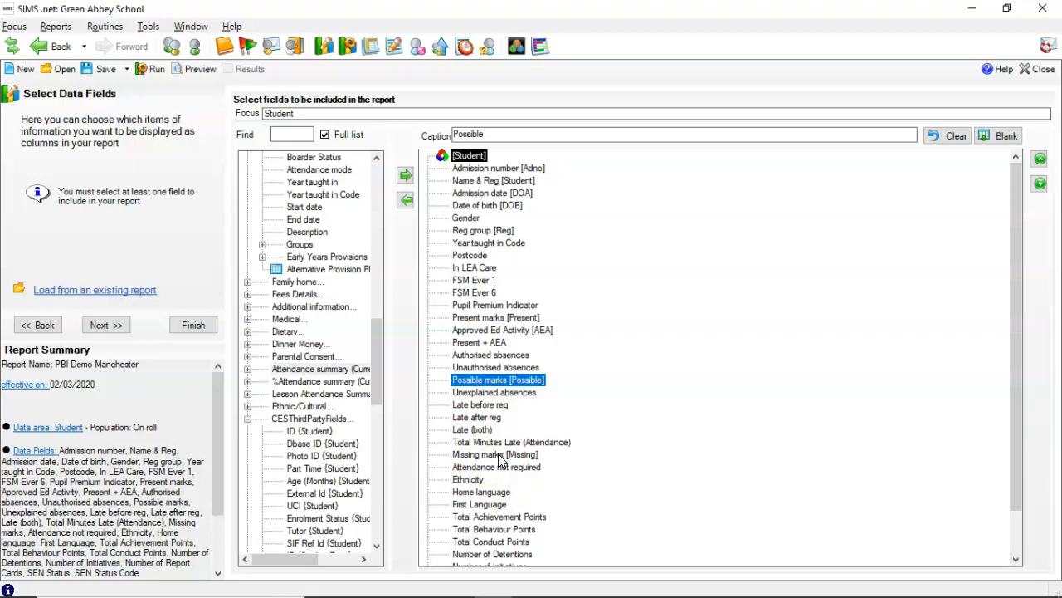
Examine the included Ethnicity field and find the ethnicity and language fields within the available Ethnic/Cultural group.
{"action": "left_click", "coordinate": [480, 480]}
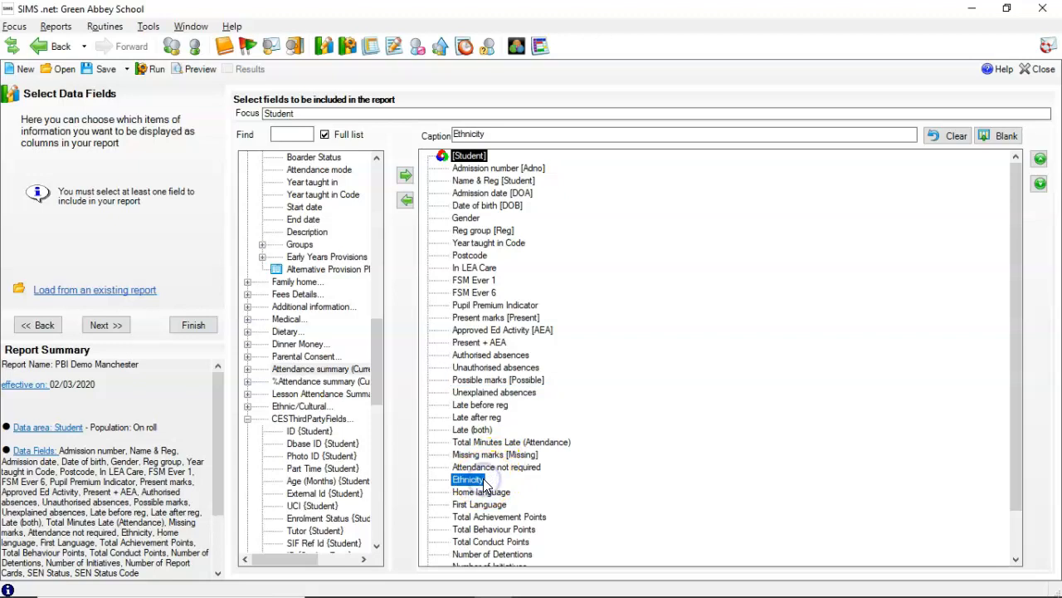
{"action": "left_click_drag", "start_coordinate": [376, 342], "coordinate": [378, 425]}
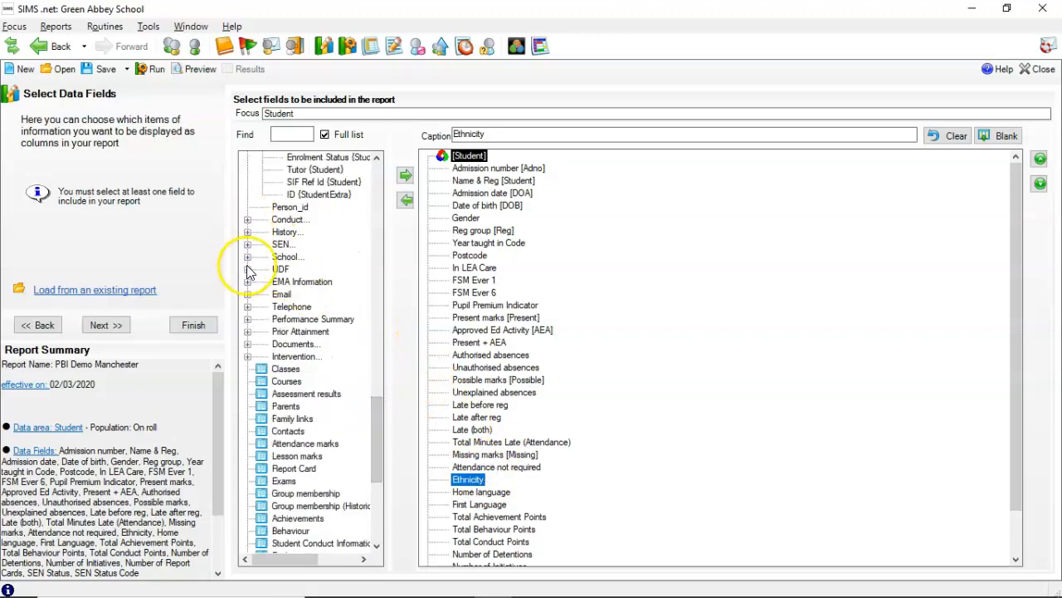
{"action": "scroll", "coordinate": [282, 345], "scroll_direction": "up", "scroll_amount": 2}
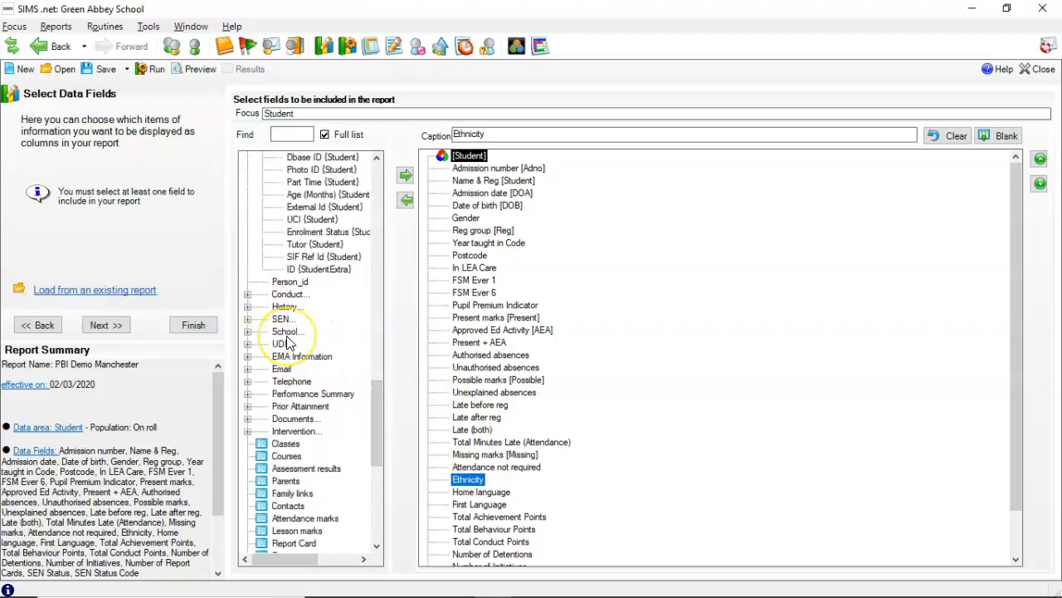
{"action": "scroll", "coordinate": [286, 332], "scroll_direction": "up", "scroll_amount": 6}
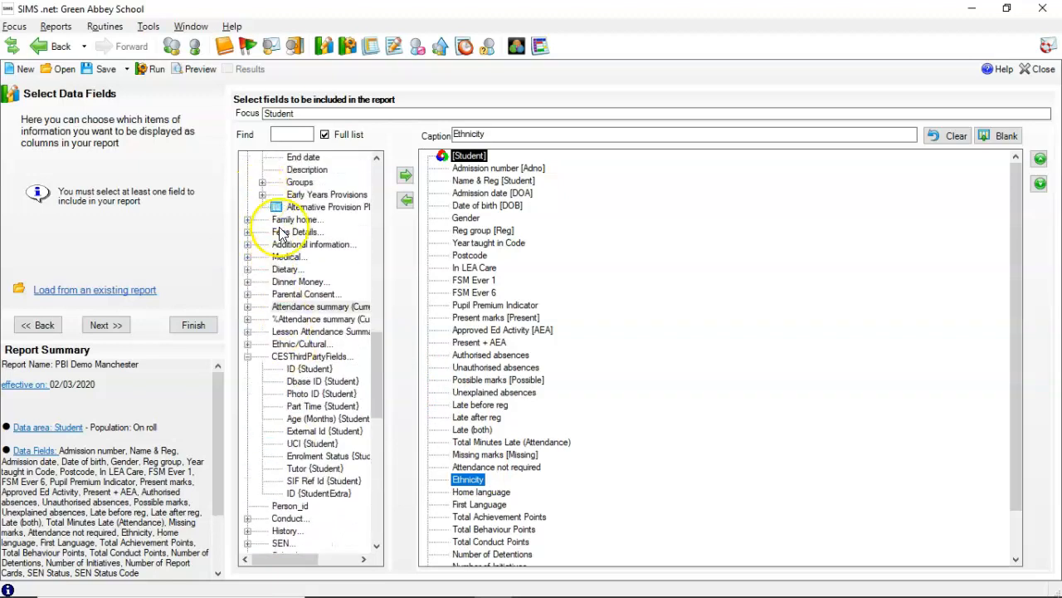
{"action": "scroll", "coordinate": [268, 223], "scroll_direction": "up", "scroll_amount": 2}
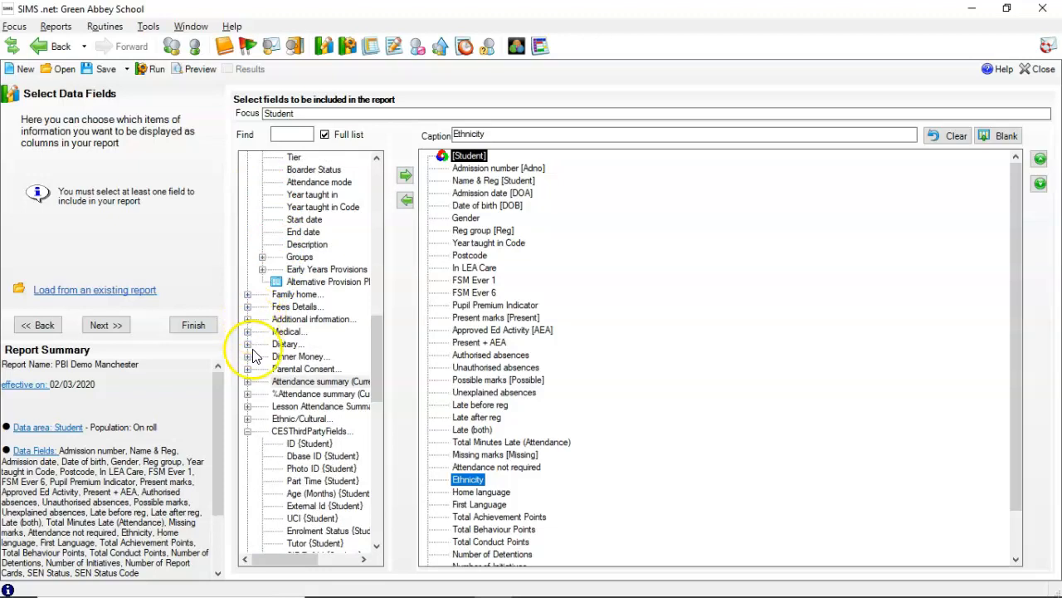
{"action": "left_click", "coordinate": [248, 418]}
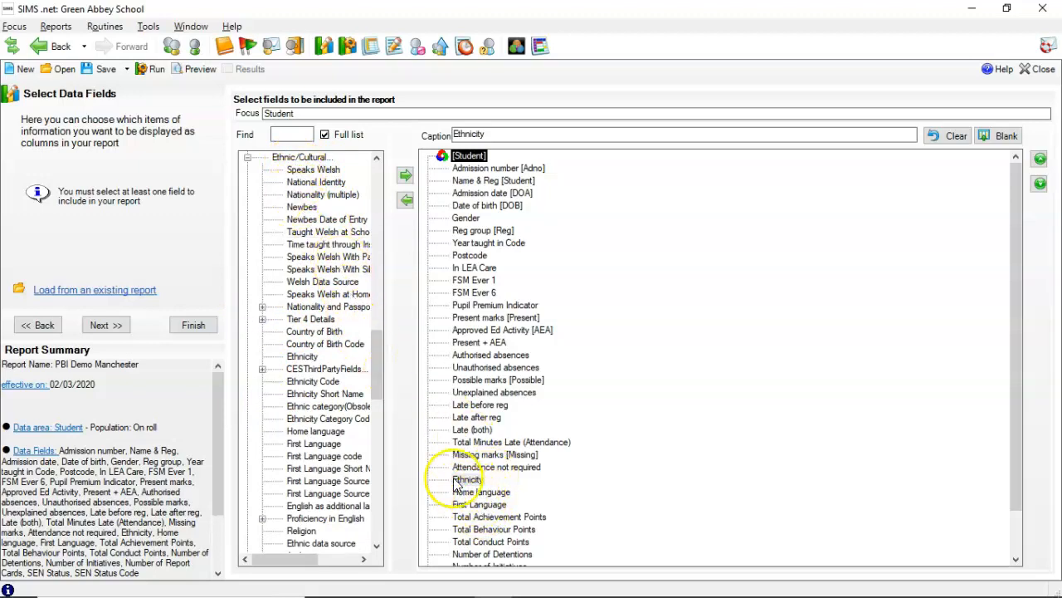
{"action": "left_click_drag", "start_coordinate": [376, 370], "coordinate": [380, 394]}
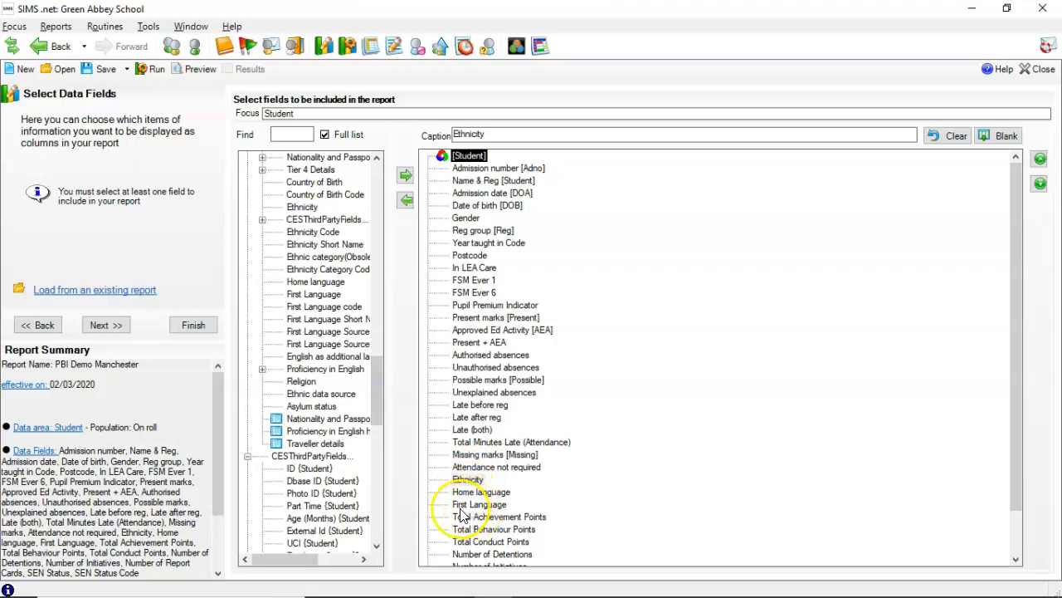
Review the remaining included fields from Total Achievement Points through SEN Status Code.
{"action": "left_click", "coordinate": [485, 517]}
{"action": "left_click", "coordinate": [486, 529]}
{"action": "left_click", "coordinate": [487, 541]}
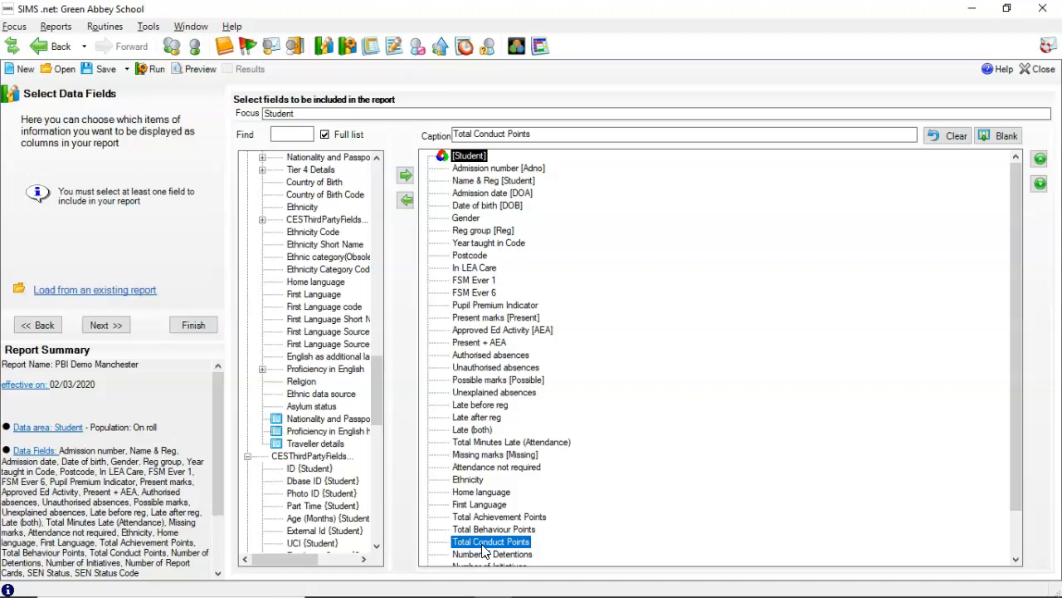
{"action": "scroll", "coordinate": [486, 552], "scroll_direction": "down", "scroll_amount": 1}
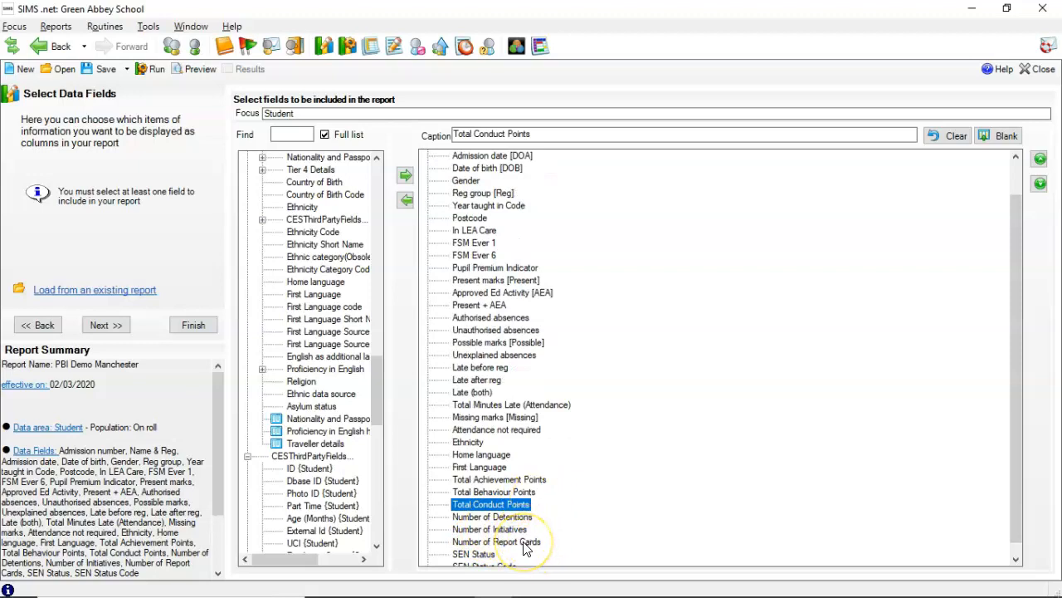
{"action": "scroll", "coordinate": [498, 549], "scroll_direction": "down", "scroll_amount": 1}
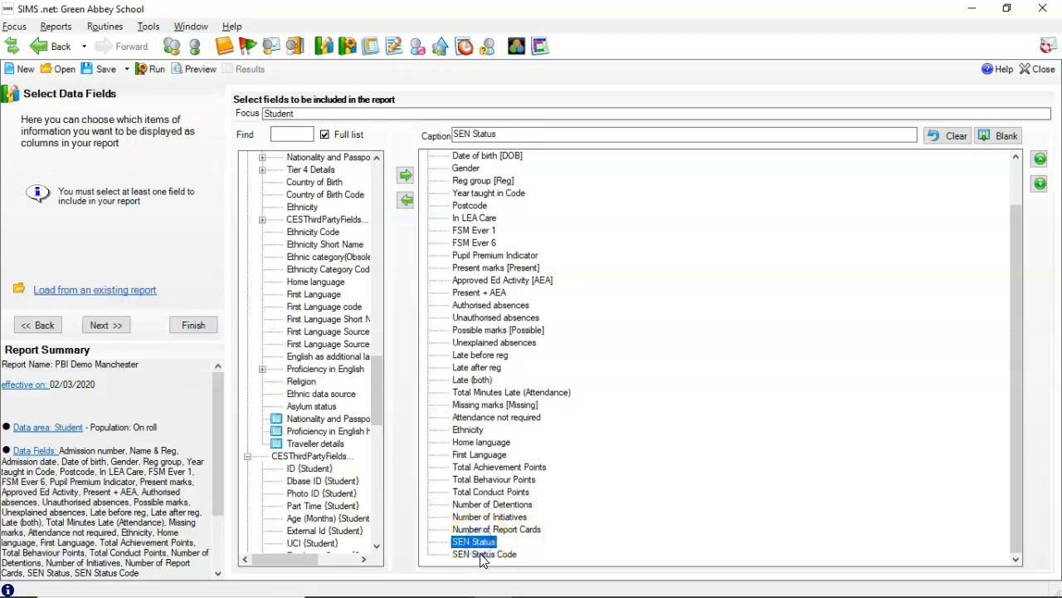
{"action": "left_click", "coordinate": [488, 554]}
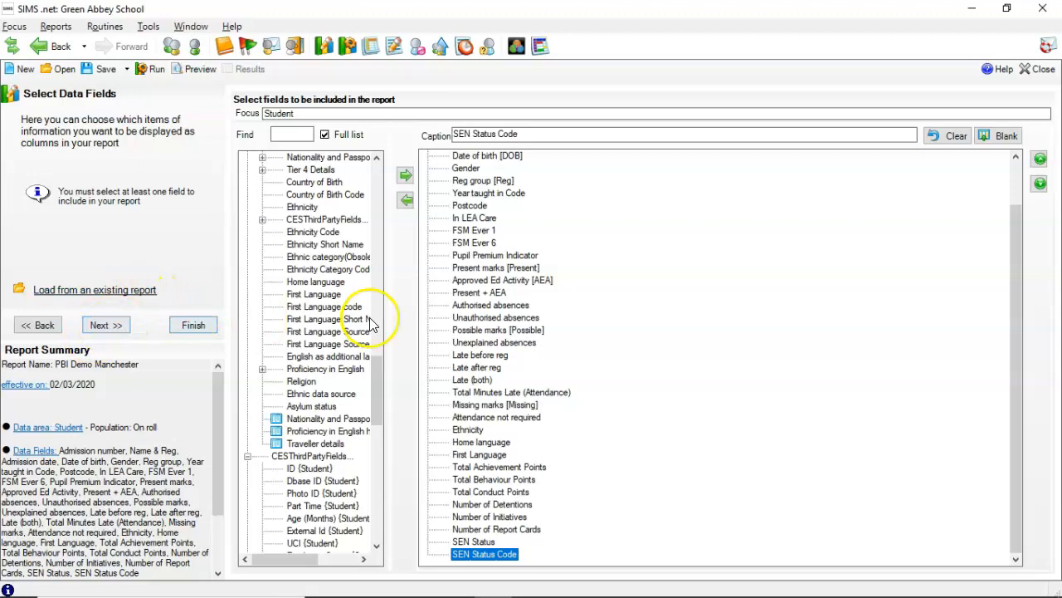
Continue past the report's filter, sort order and effective date settings, then select Text as the presentation and check its output filename.
{"action": "left_click", "coordinate": [110, 327]}
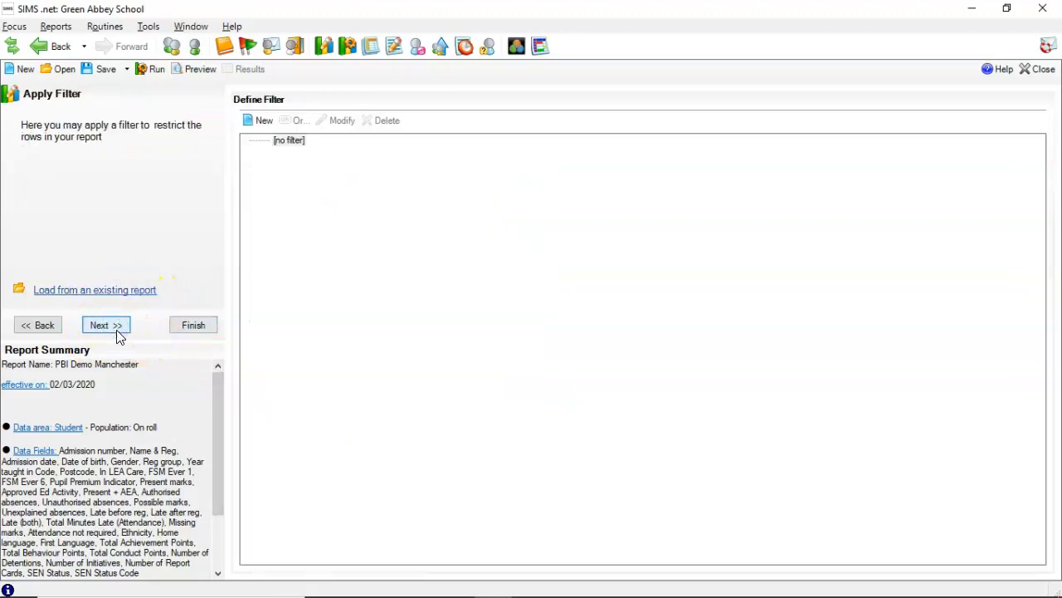
{"action": "left_click", "coordinate": [111, 329]}
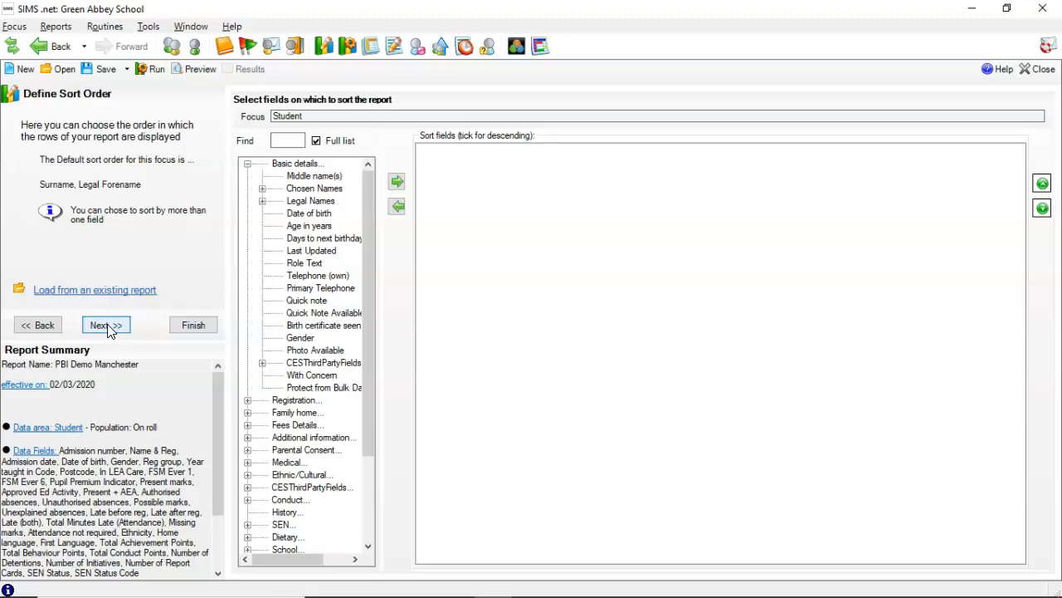
{"action": "left_click", "coordinate": [108, 327]}
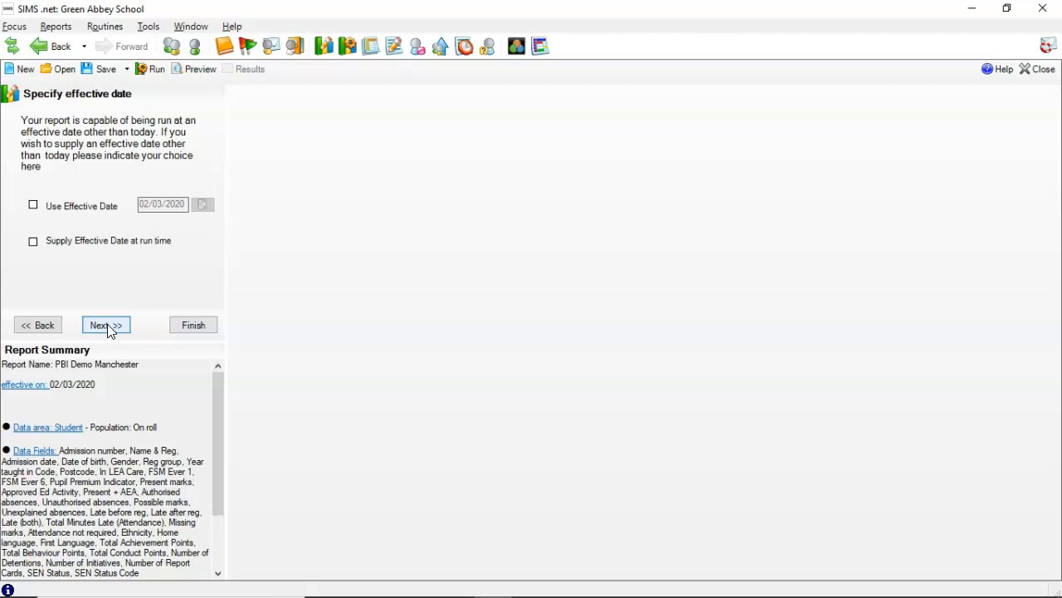
{"action": "left_click", "coordinate": [105, 325]}
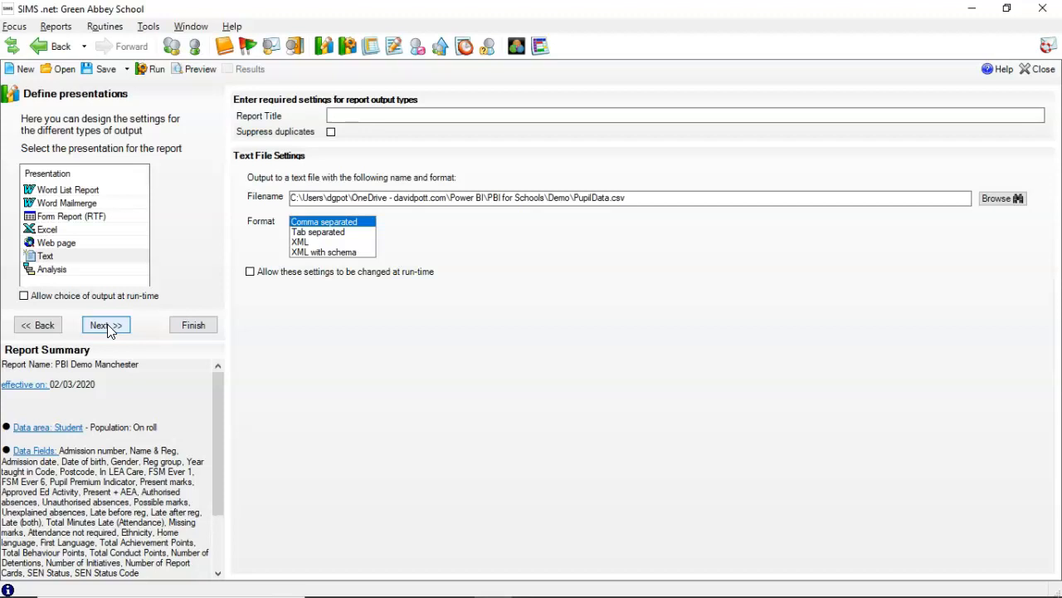
{"action": "left_click", "coordinate": [55, 258]}
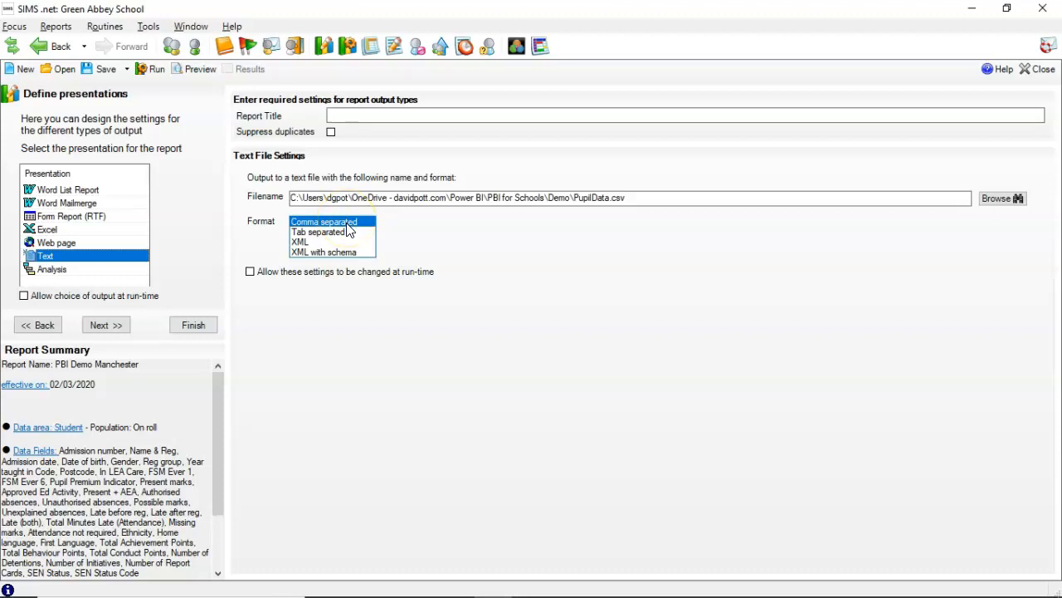
{"action": "left_click", "coordinate": [629, 198]}
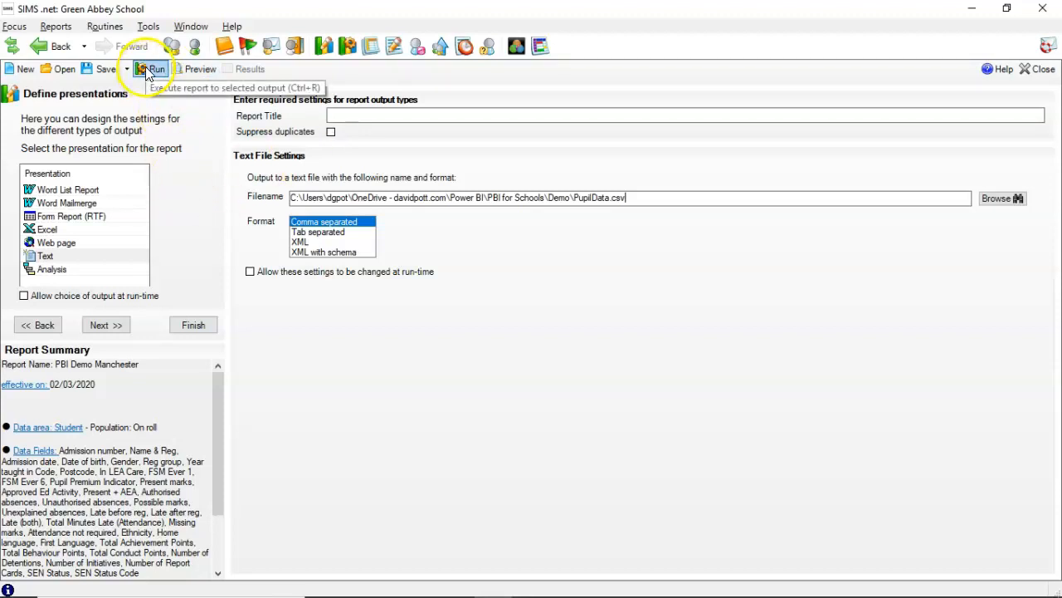
Preview the report results and look across the columns through to the conduct and detention data.
{"action": "left_click", "coordinate": [190, 69]}
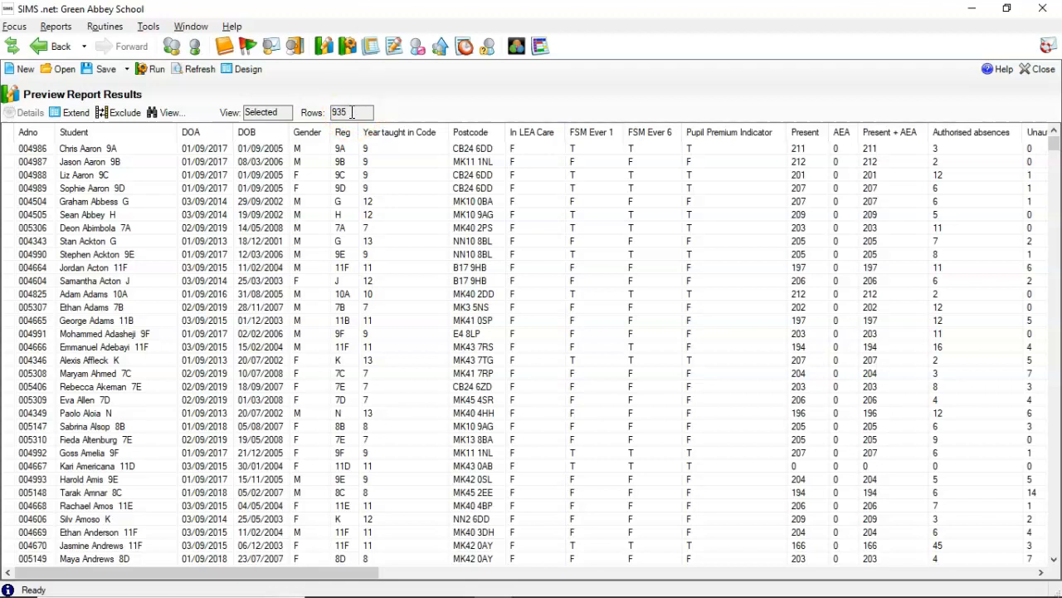
{"action": "left_click_drag", "start_coordinate": [339, 573], "coordinate": [864, 571]}
{"action": "left_click", "coordinate": [846, 556]}
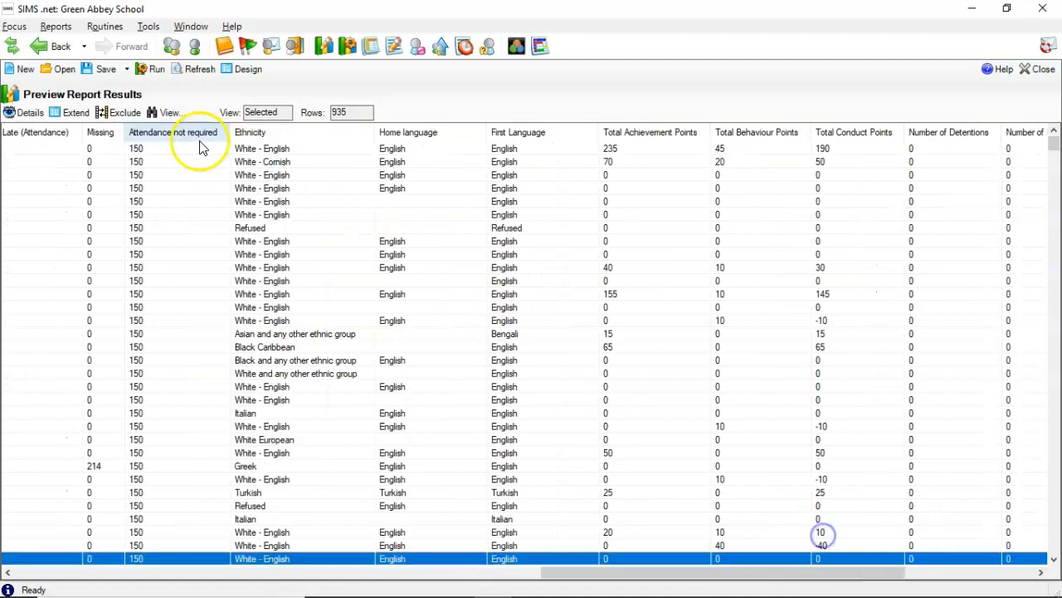
Run the report to export the student data to PupilData.csv.
{"action": "left_click", "coordinate": [152, 70]}
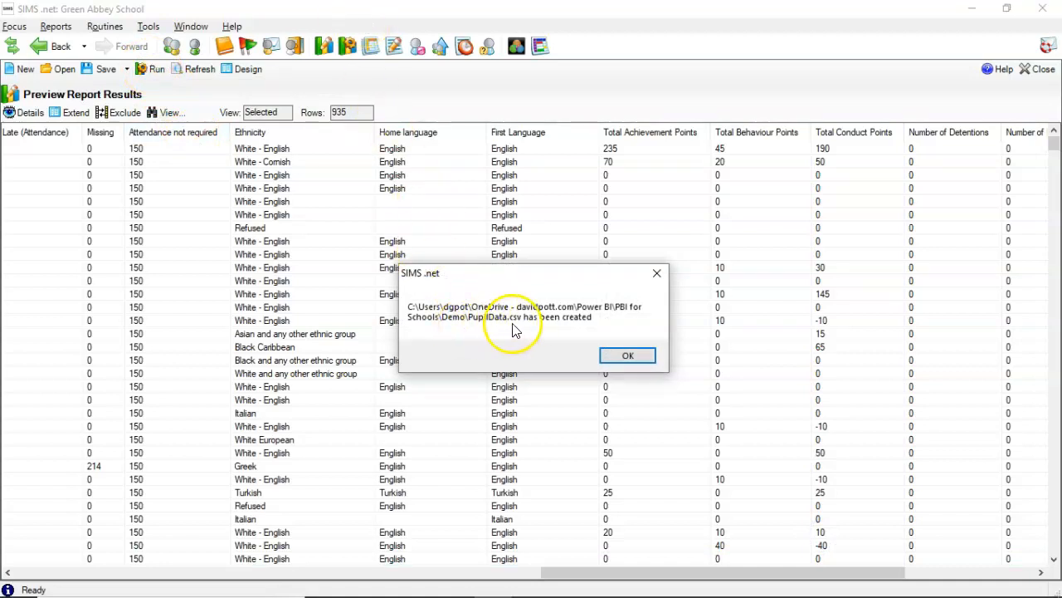
{"action": "left_click", "coordinate": [627, 356]}
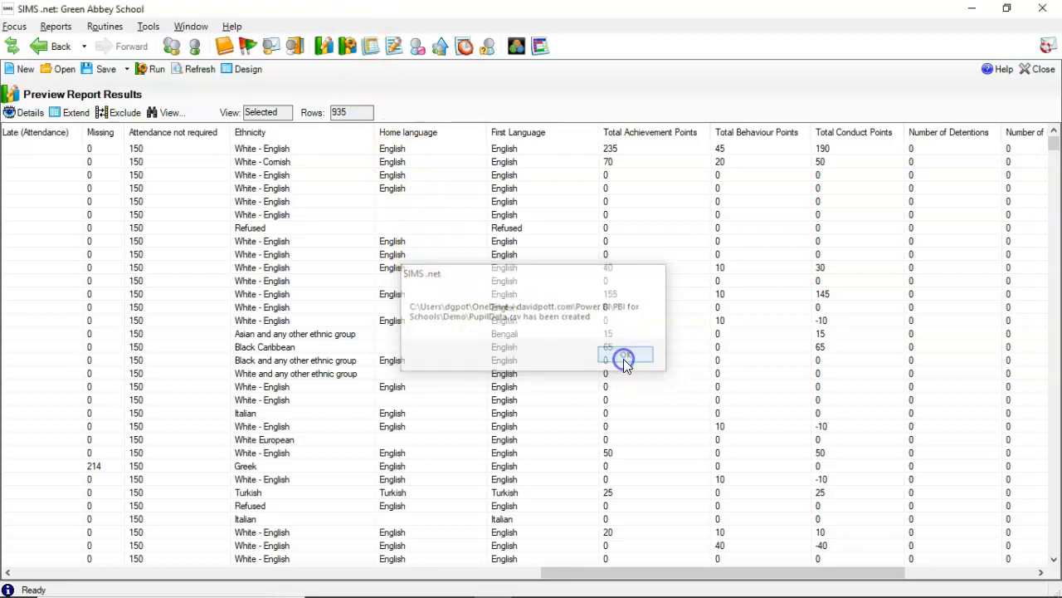
Switch to Power BI Desktop and create a new blank report, dismissing its start screen.
{"action": "mouse_move", "coordinate": [249, 595]}
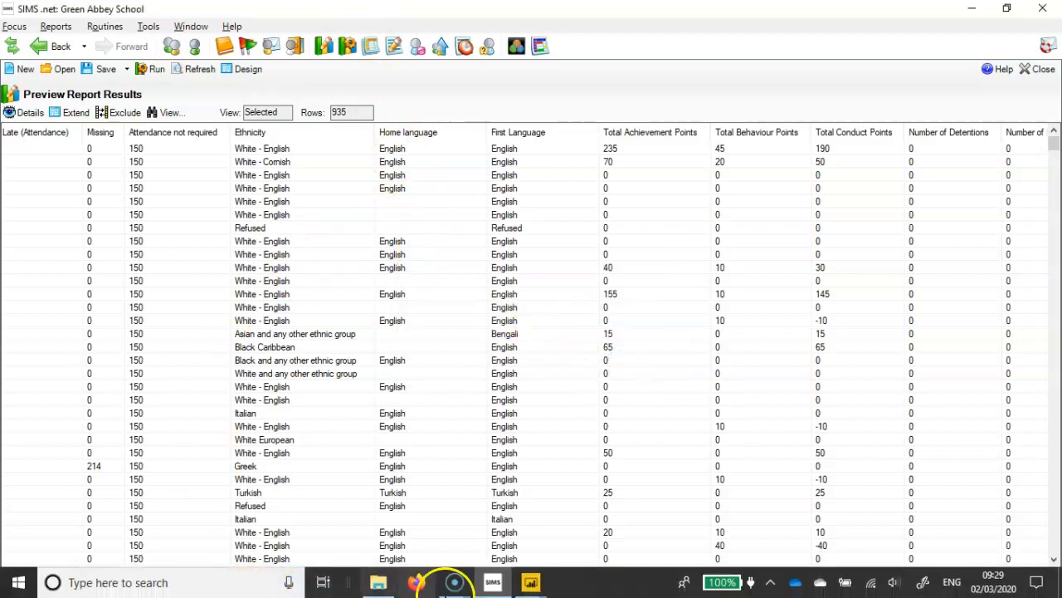
{"action": "mouse_move", "coordinate": [532, 585]}
{"action": "left_click", "coordinate": [504, 533]}
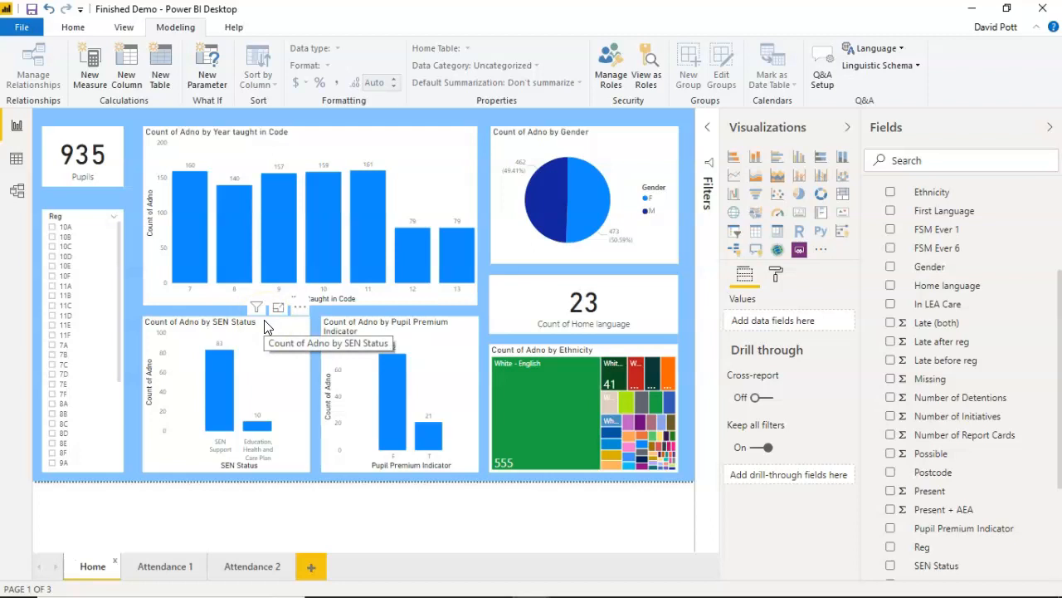
{"action": "left_click", "coordinate": [22, 31]}
{"action": "left_click", "coordinate": [48, 69]}
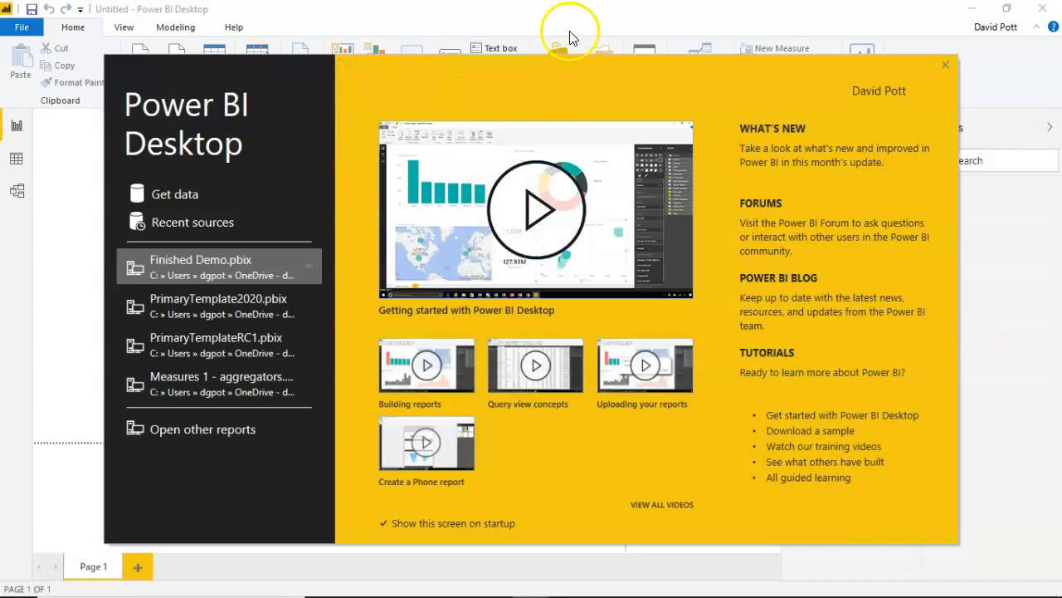
{"action": "left_click", "coordinate": [947, 65]}
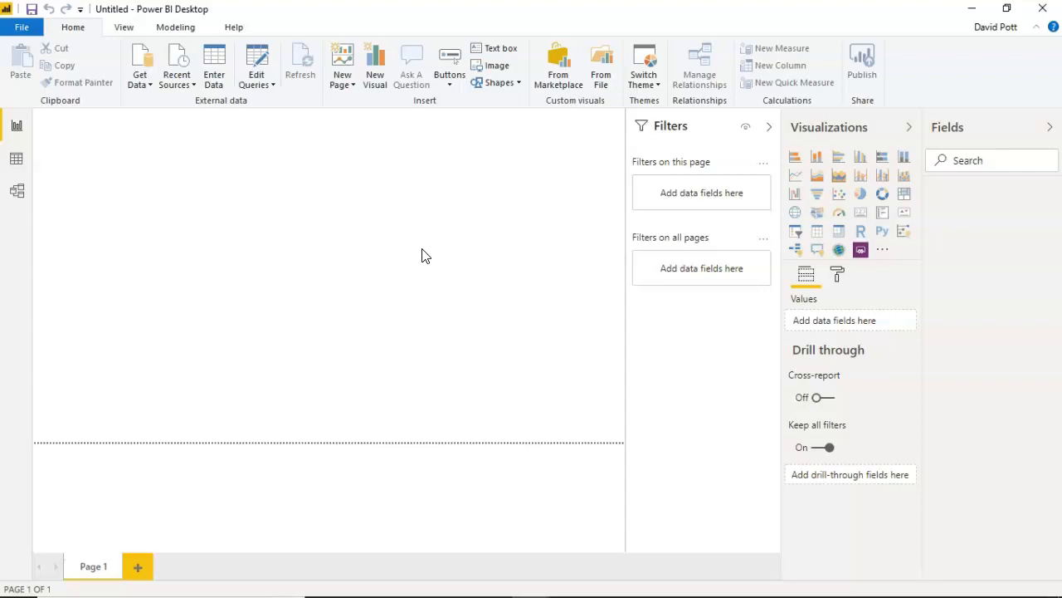
Collapse the filter pane and give the report page a light blue background with 50% transparency.
{"action": "left_click", "coordinate": [769, 127]}
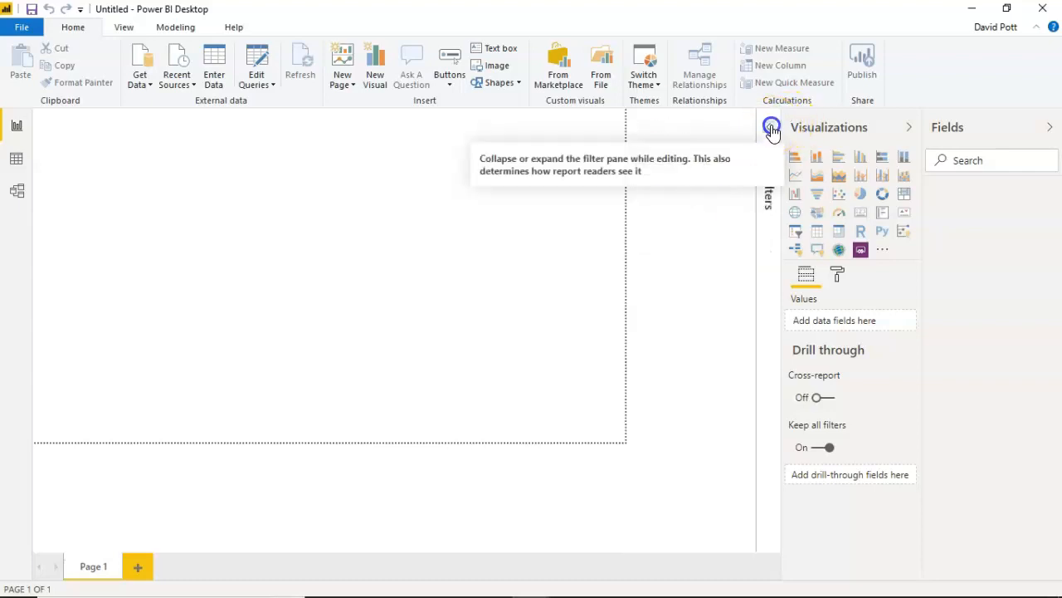
{"action": "left_click", "coordinate": [671, 285]}
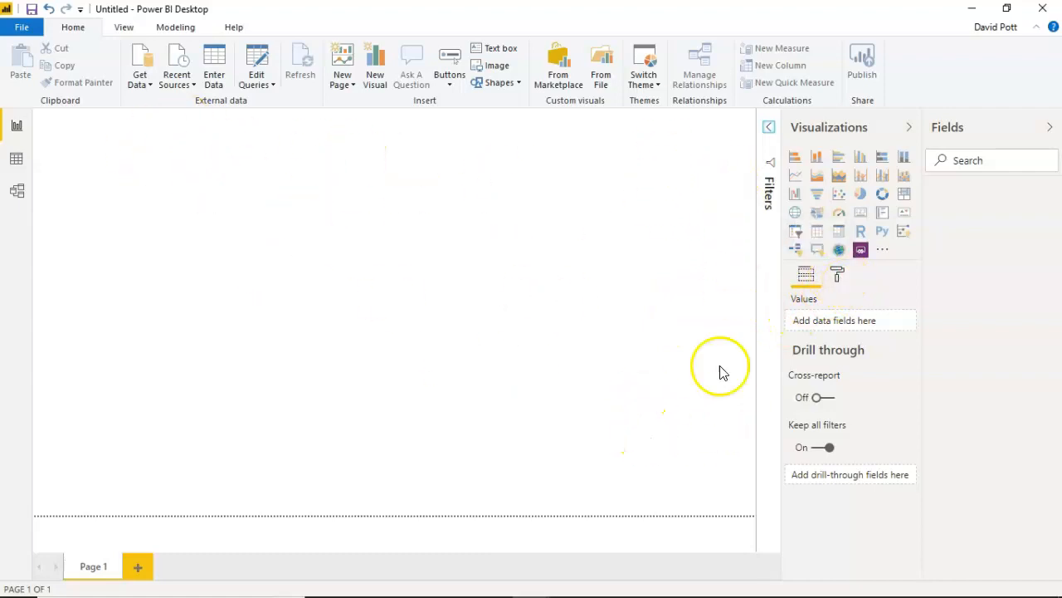
{"action": "left_click", "coordinate": [838, 275]}
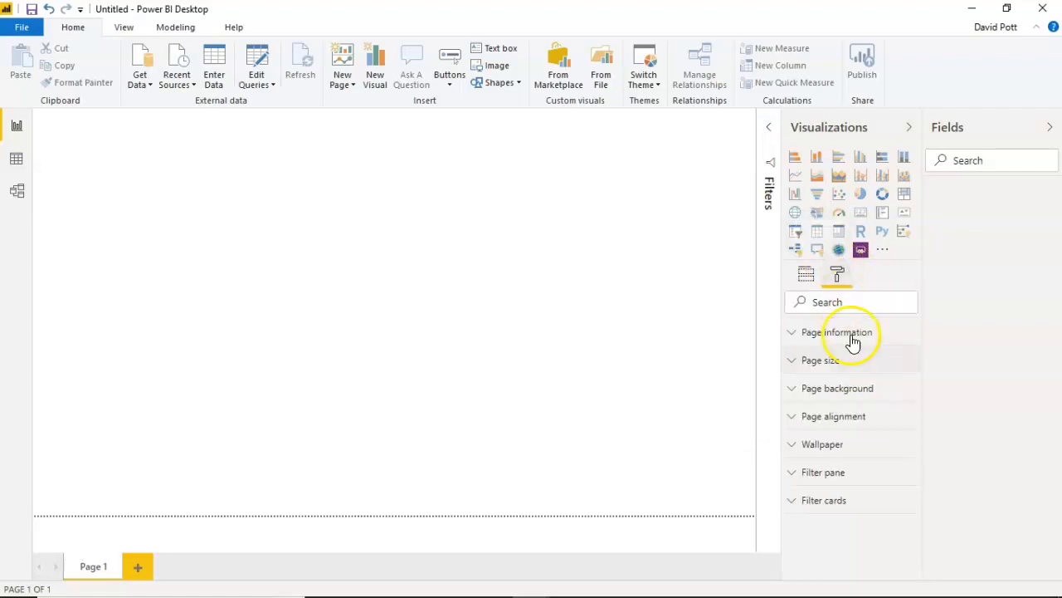
{"action": "left_click", "coordinate": [855, 397]}
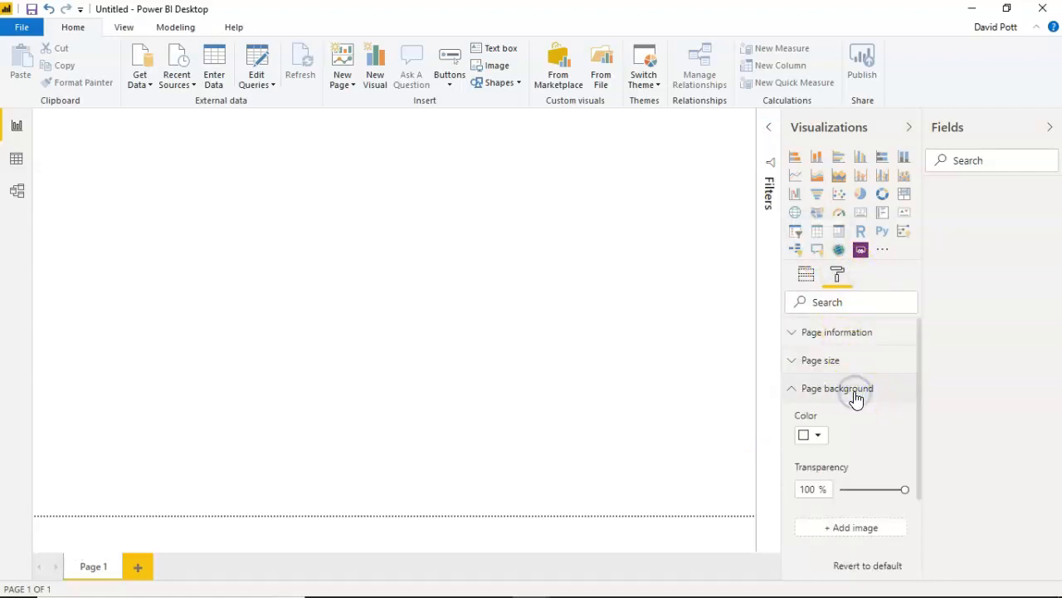
{"action": "left_click", "coordinate": [813, 440]}
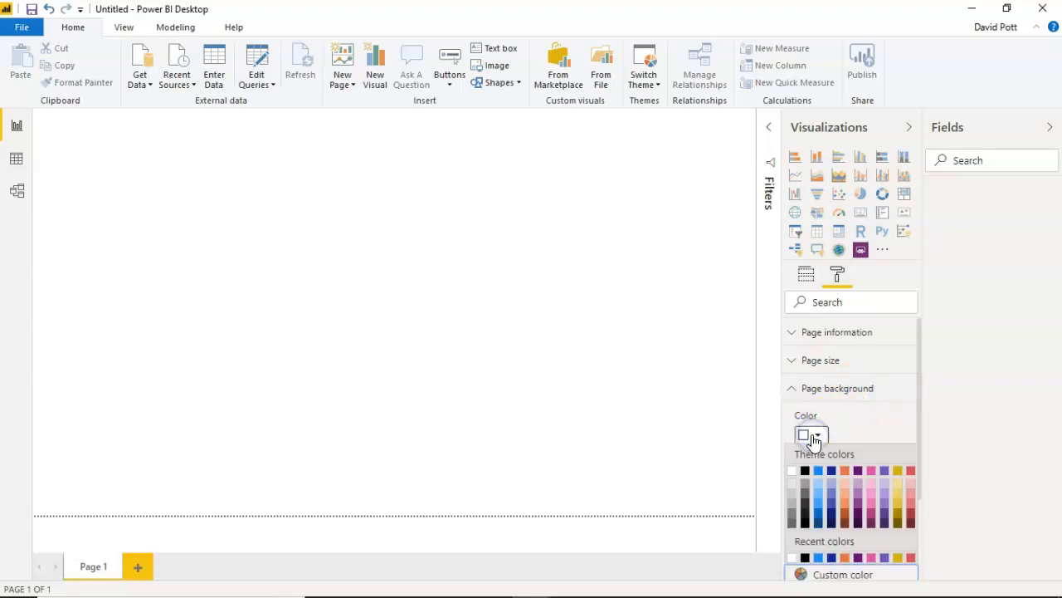
{"action": "left_click", "coordinate": [820, 488]}
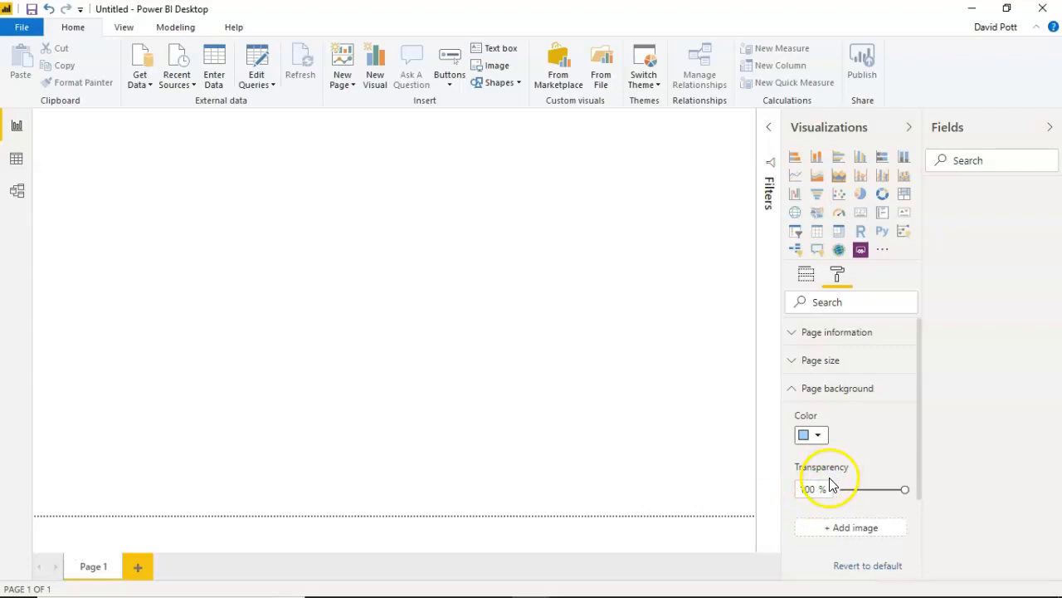
{"action": "left_click", "coordinate": [803, 488]}
{"action": "type", "text": "5"}
{"action": "key", "text": "Return"}
{"action": "type", "text": "0"}
{"action": "left_click", "coordinate": [826, 507]}
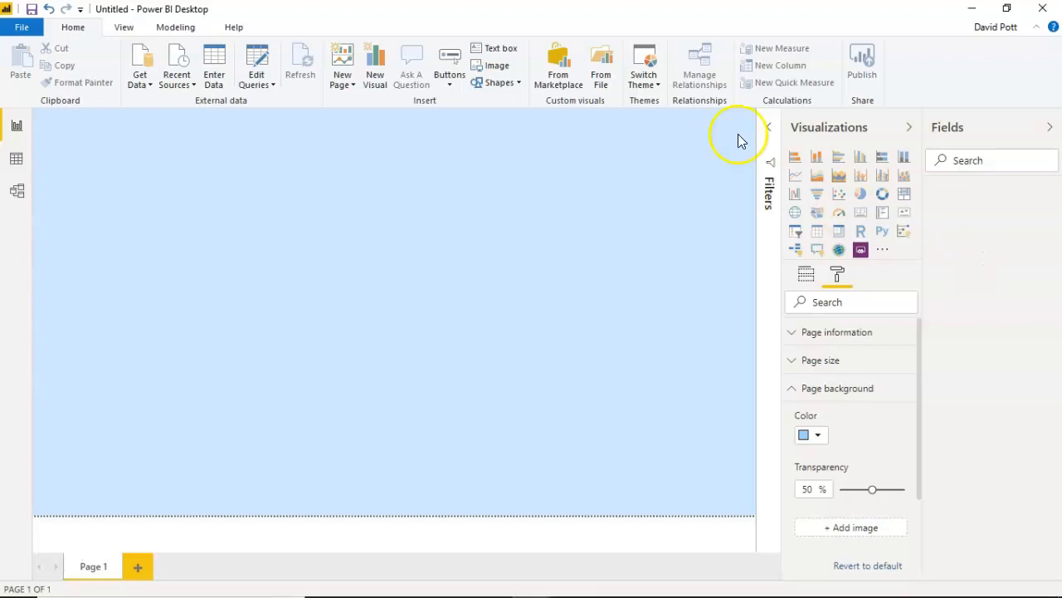
Open PupilData from the Demo folder as a Text/CSV data source.
{"action": "left_click", "coordinate": [146, 62]}
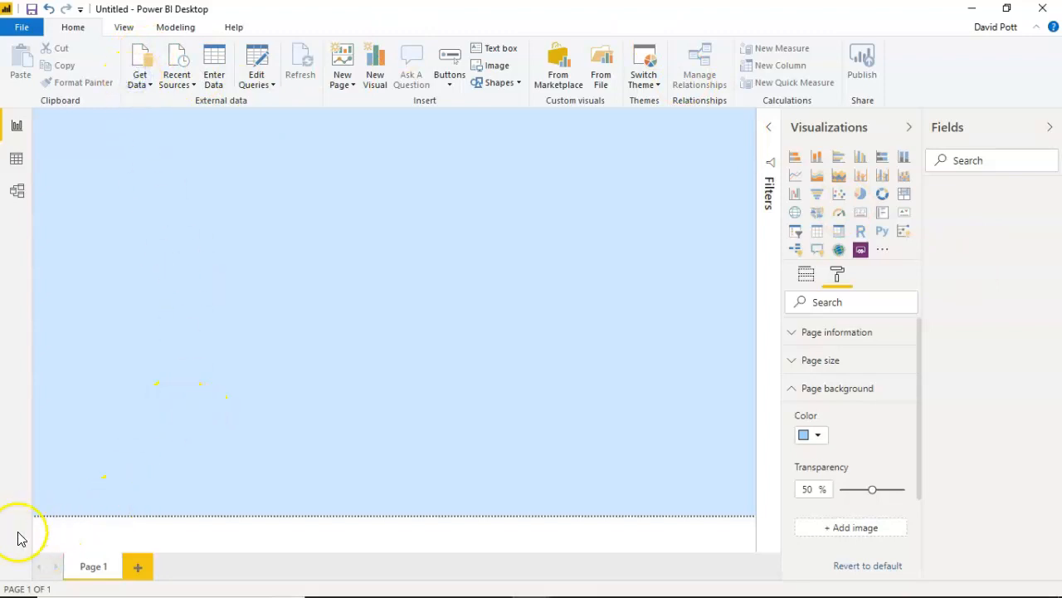
{"action": "left_click", "coordinate": [145, 66]}
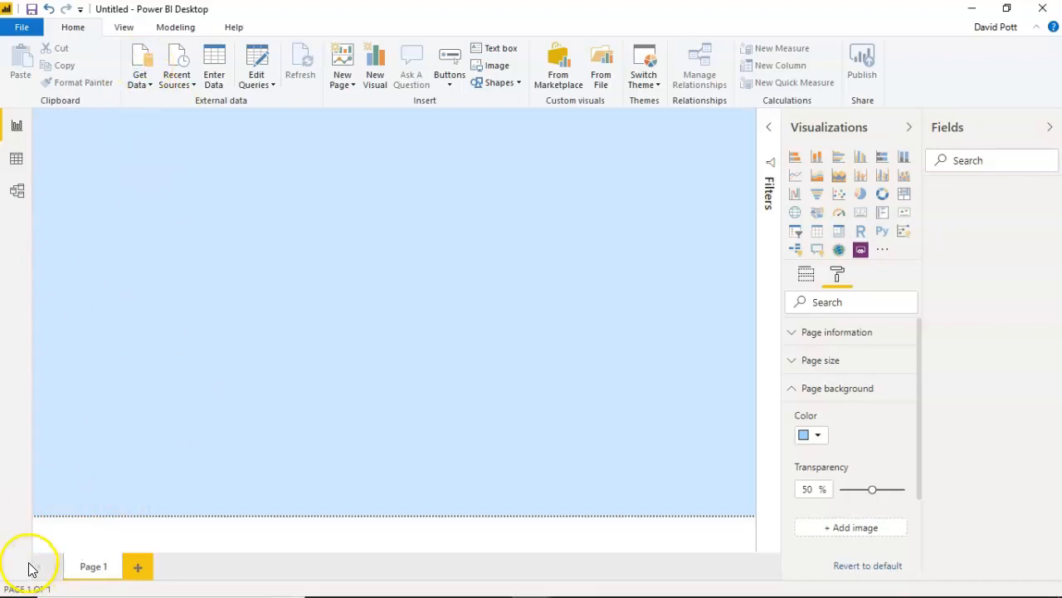
{"action": "left_click", "coordinate": [144, 69]}
{"action": "left_click", "coordinate": [143, 80]}
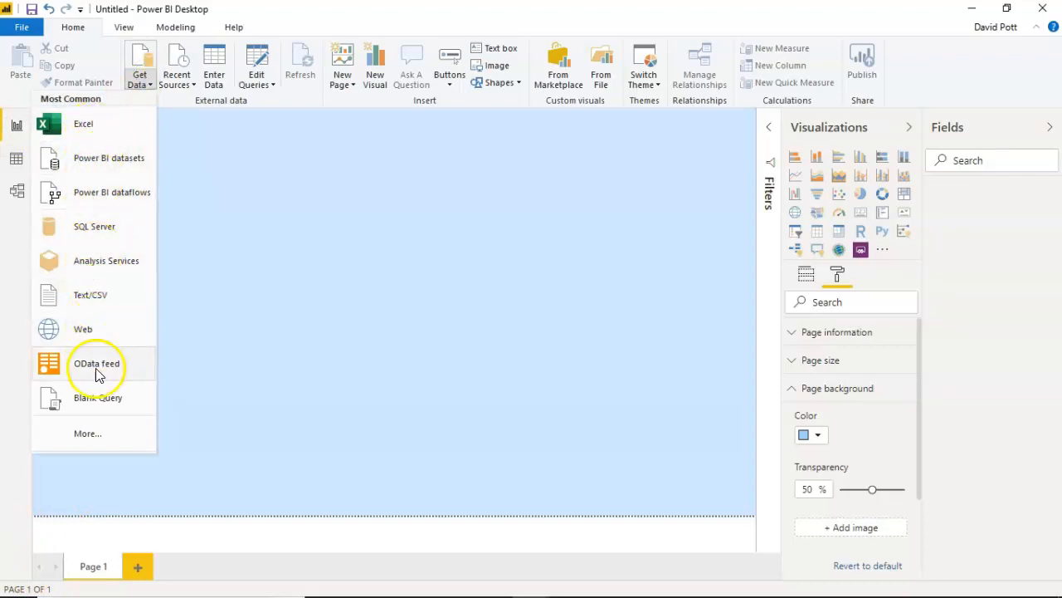
{"action": "left_click", "coordinate": [103, 286]}
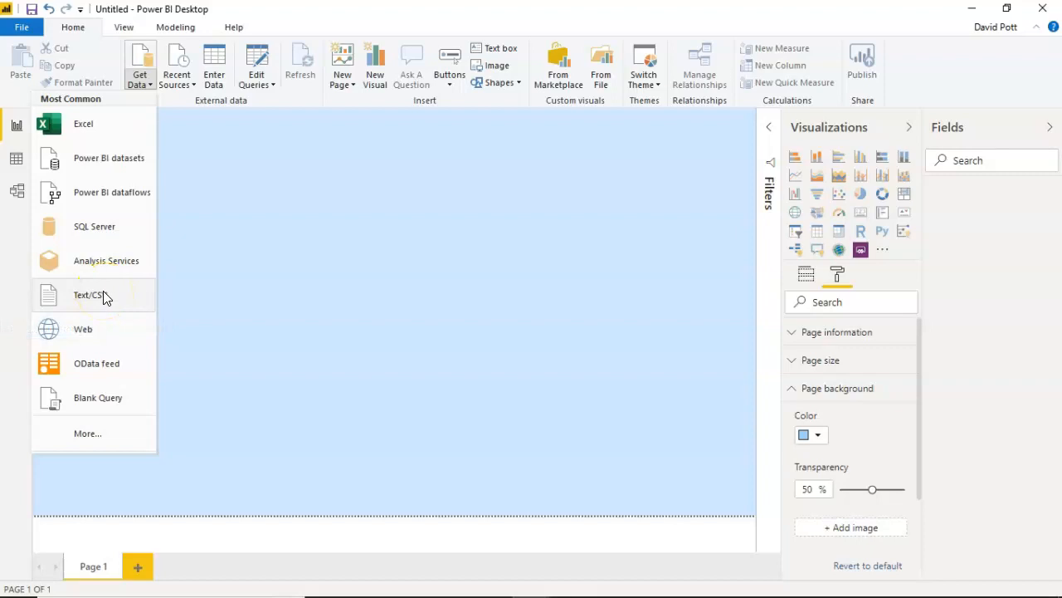
{"action": "left_click", "coordinate": [103, 294]}
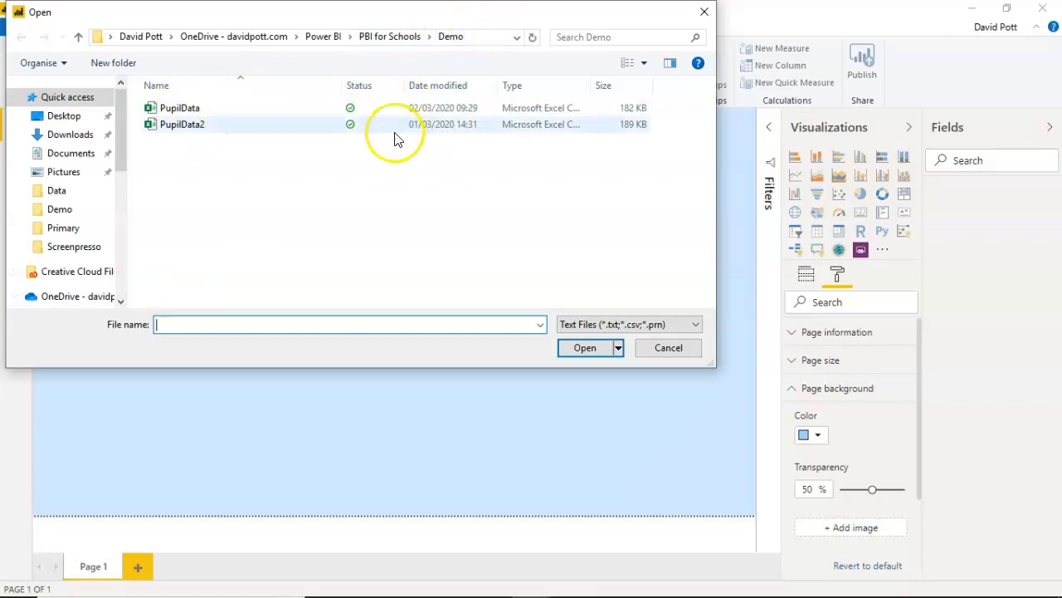
{"action": "left_click", "coordinate": [181, 108]}
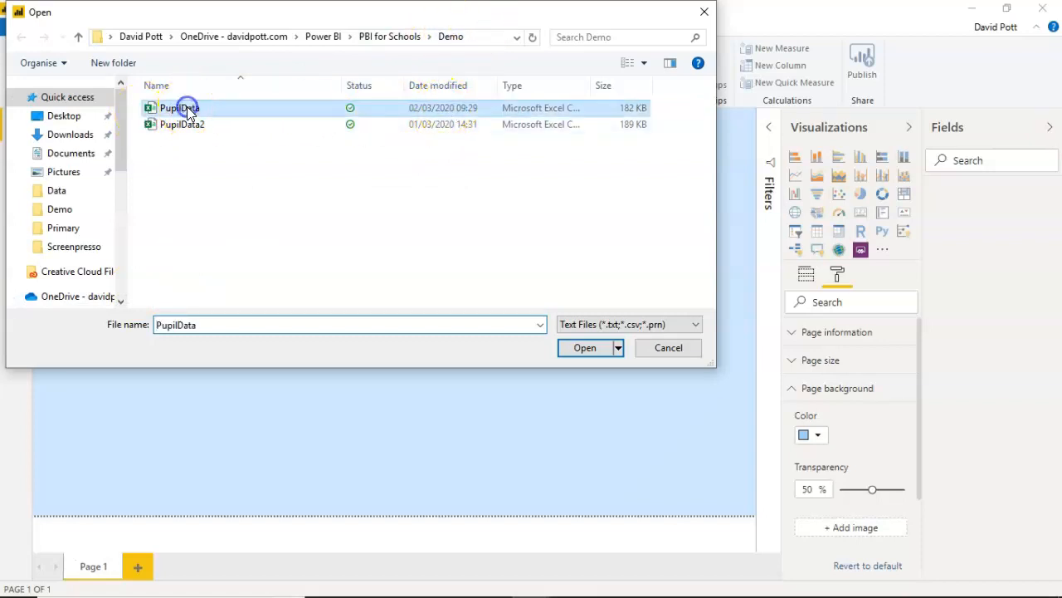
{"action": "left_click", "coordinate": [581, 348]}
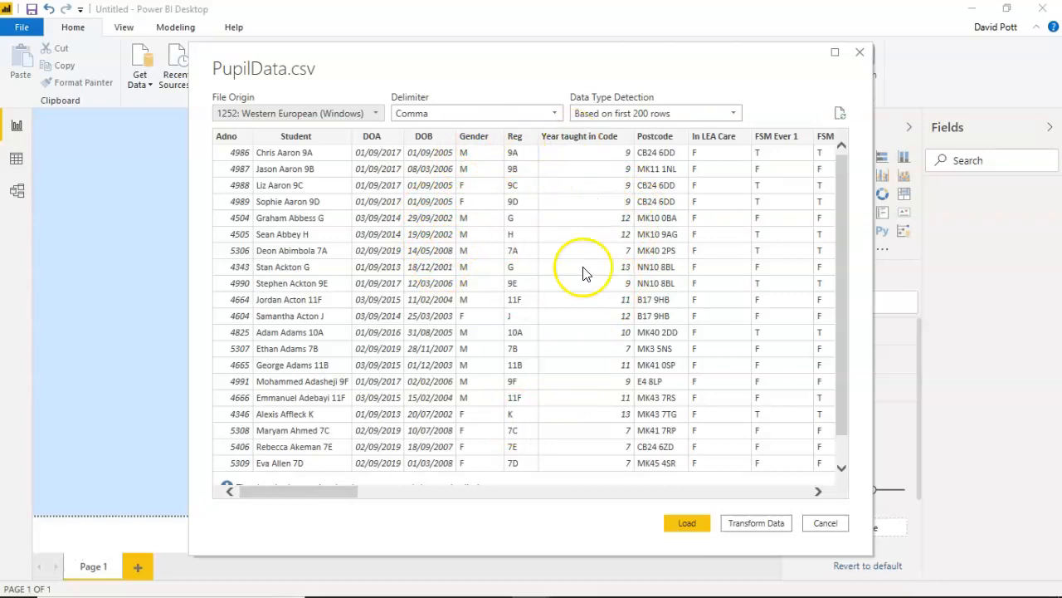
Look across the PupilData.csv preview through to the attendance and lateness columns, then load the data.
{"action": "left_click_drag", "start_coordinate": [339, 493], "coordinate": [450, 491]}
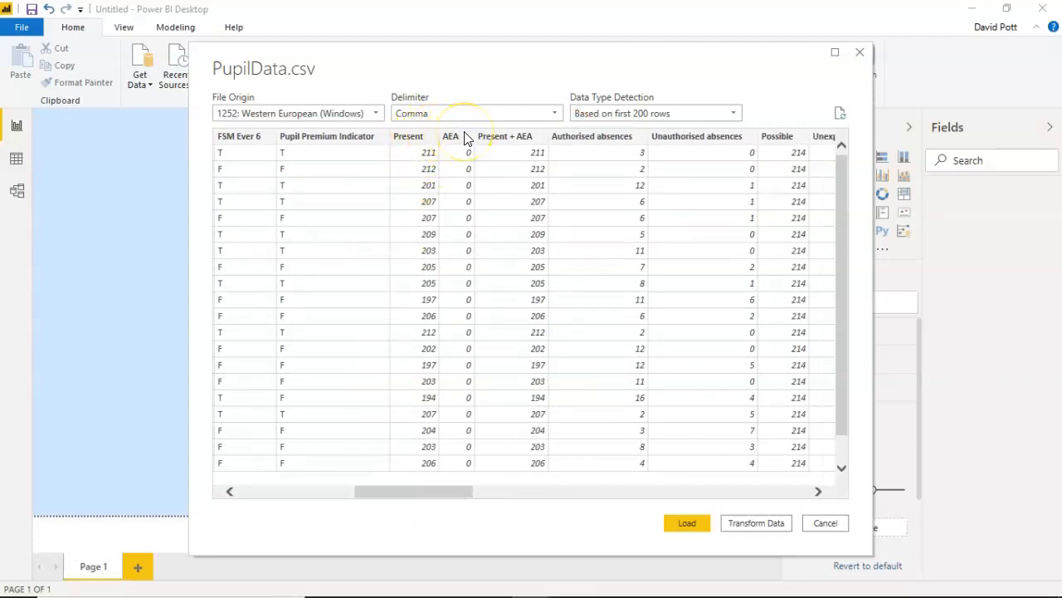
{"action": "left_click_drag", "start_coordinate": [462, 492], "coordinate": [568, 493]}
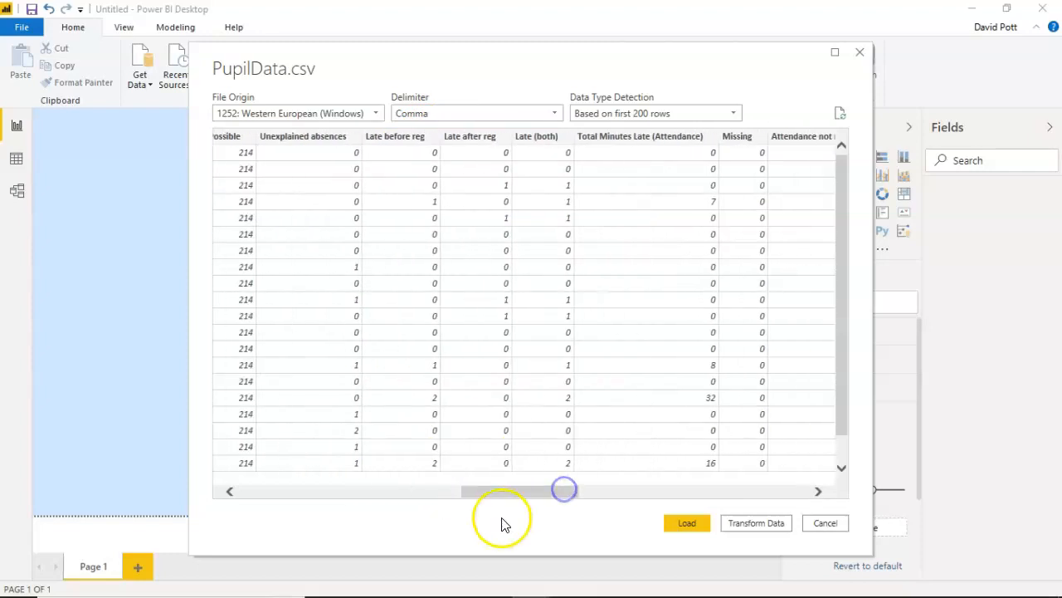
{"action": "left_click", "coordinate": [688, 524]}
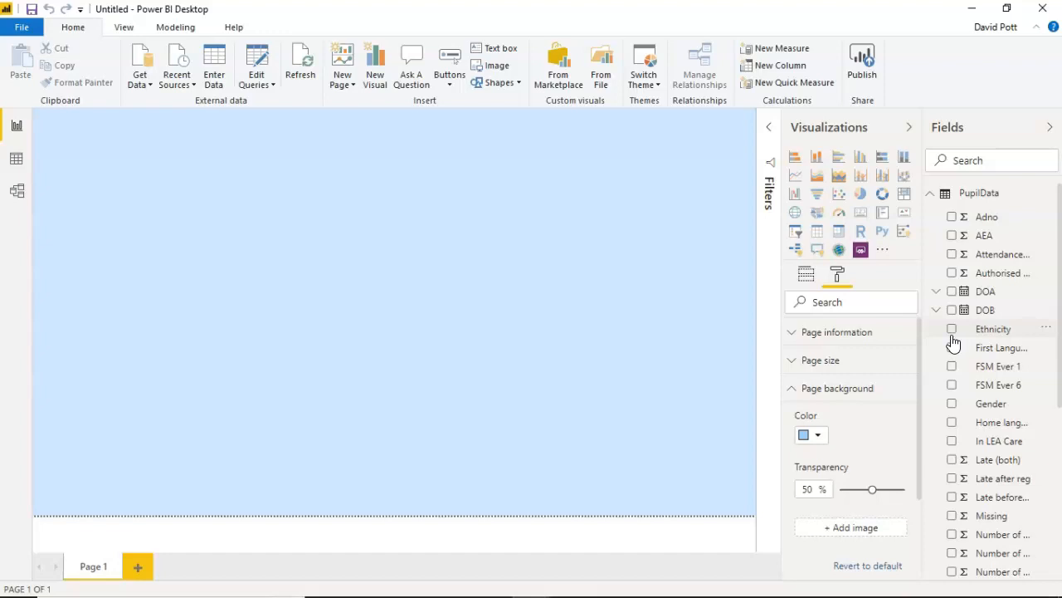
Add a stacked column chart to the middle of the page and enlarge it to nearly the page's full height.
{"action": "left_click", "coordinate": [499, 222]}
{"action": "left_click", "coordinate": [819, 160]}
{"action": "left_click_drag", "start_coordinate": [125, 149], "coordinate": [265, 250]}
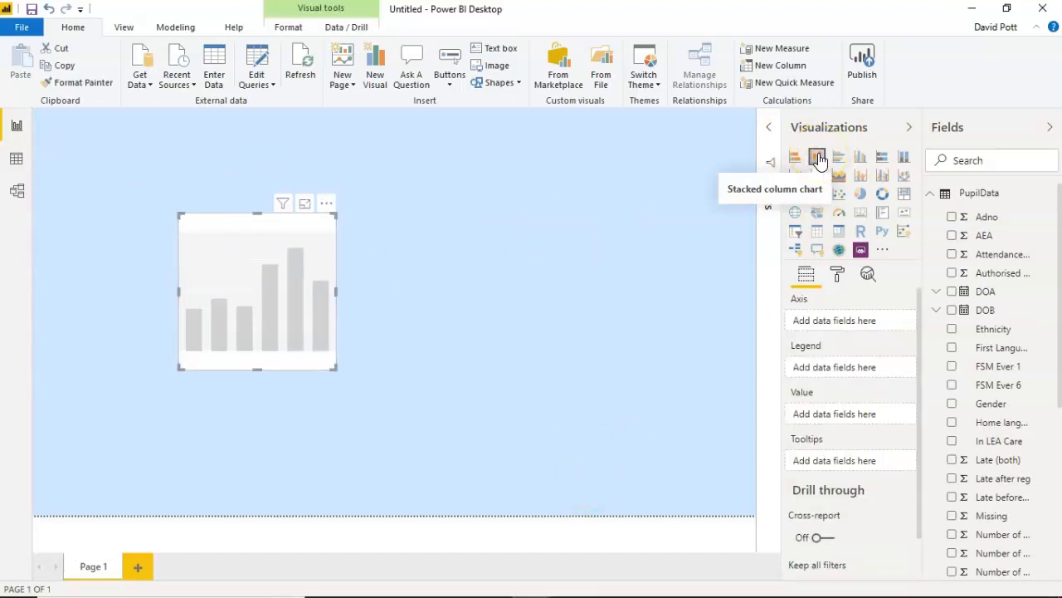
{"action": "left_click_drag", "start_coordinate": [260, 299], "coordinate": [404, 277]}
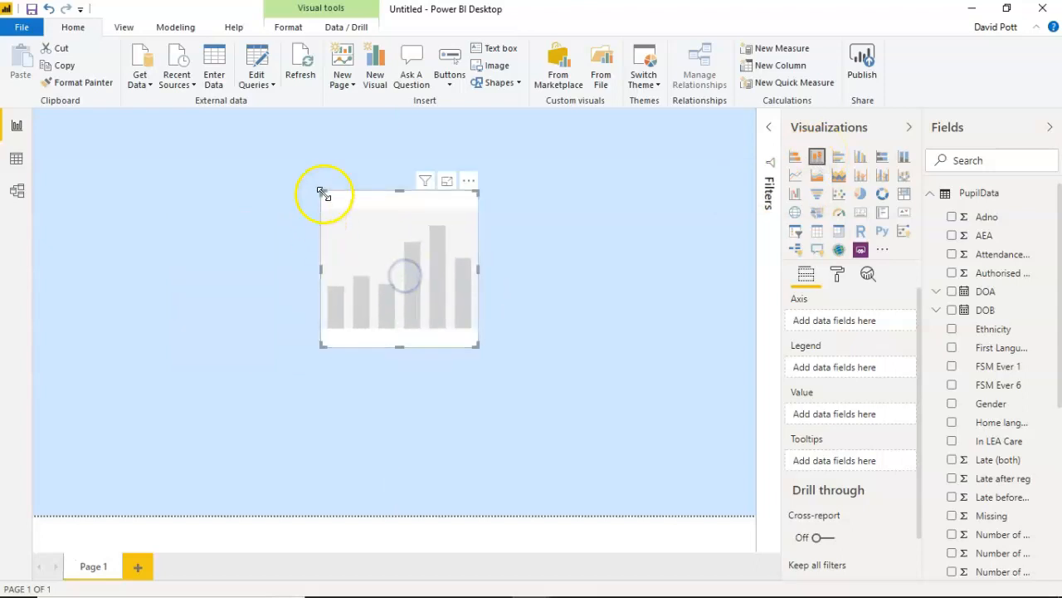
{"action": "left_click_drag", "start_coordinate": [324, 193], "coordinate": [268, 131]}
{"action": "left_click_drag", "start_coordinate": [476, 346], "coordinate": [580, 488]}
{"action": "left_click", "coordinate": [574, 490]}
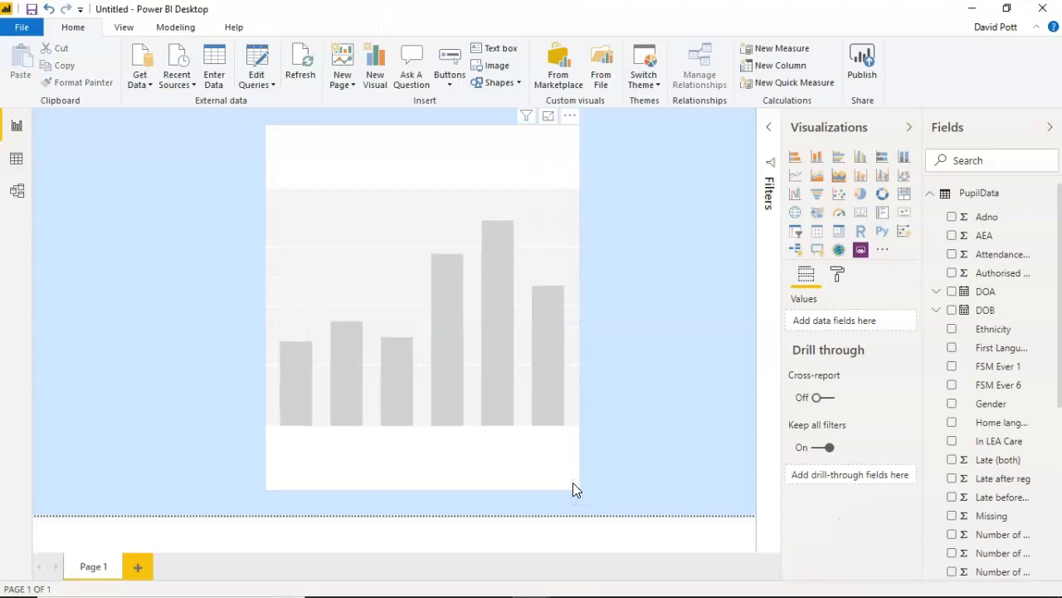
Use Adno as the column chart's value and summarize it by Count.
{"action": "left_click", "coordinate": [313, 201]}
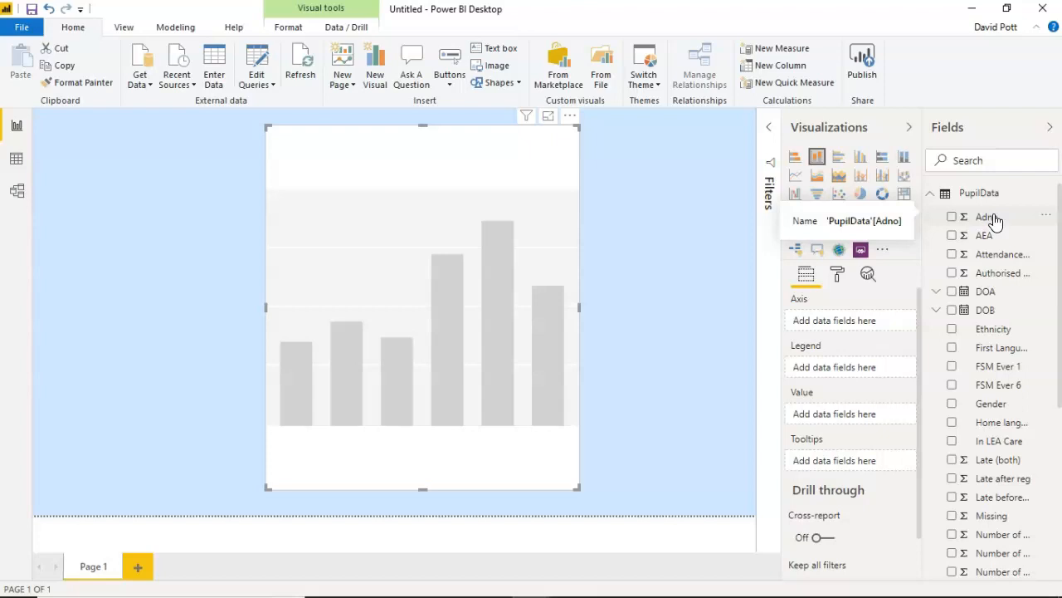
{"action": "left_click_drag", "start_coordinate": [994, 219], "coordinate": [859, 412]}
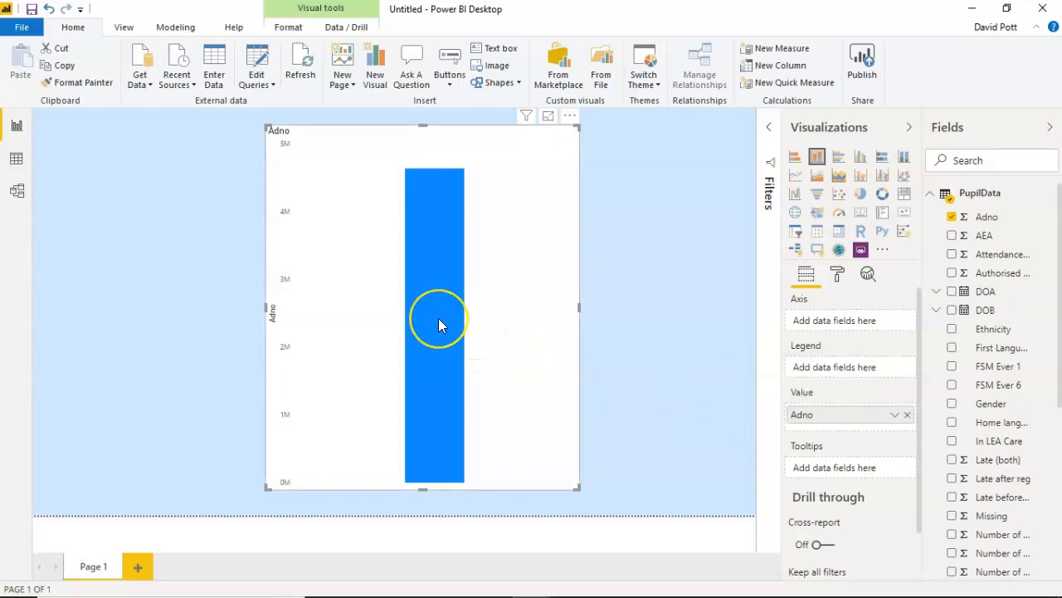
{"action": "mouse_move", "coordinate": [439, 321]}
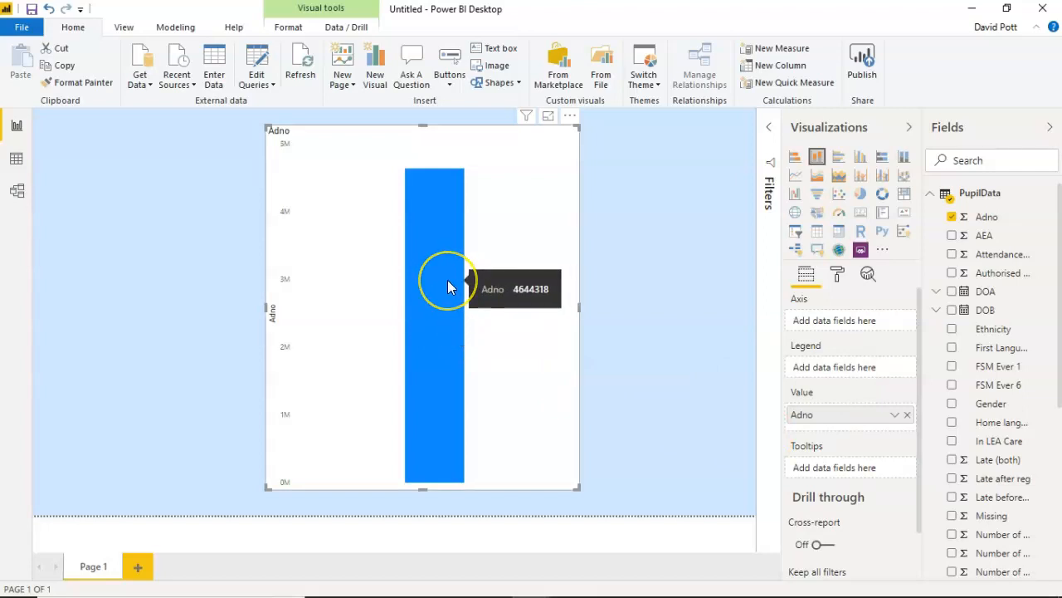
{"action": "left_click", "coordinate": [895, 416]}
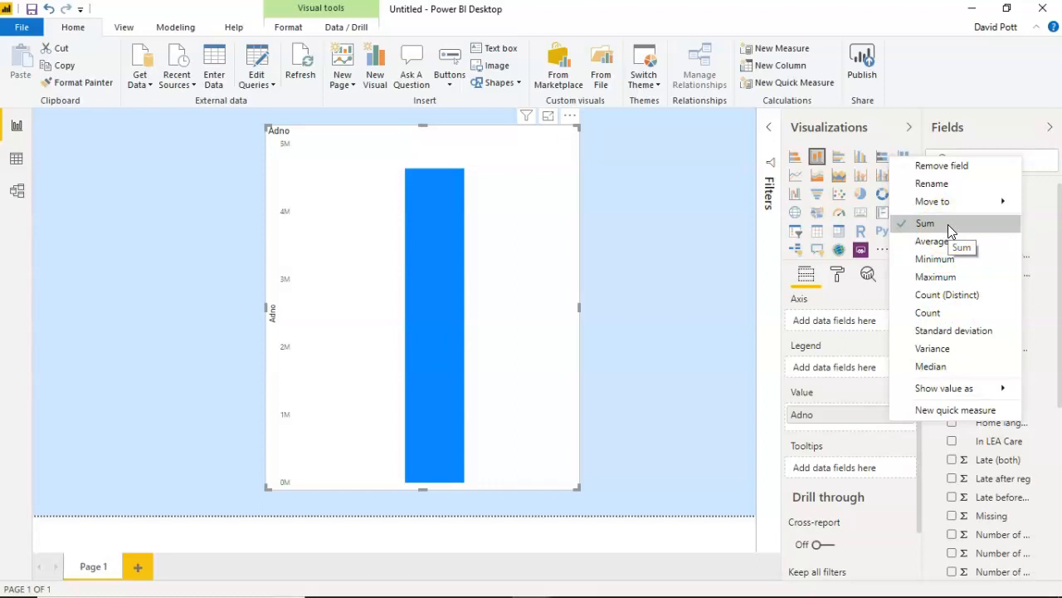
{"action": "left_click", "coordinate": [943, 301]}
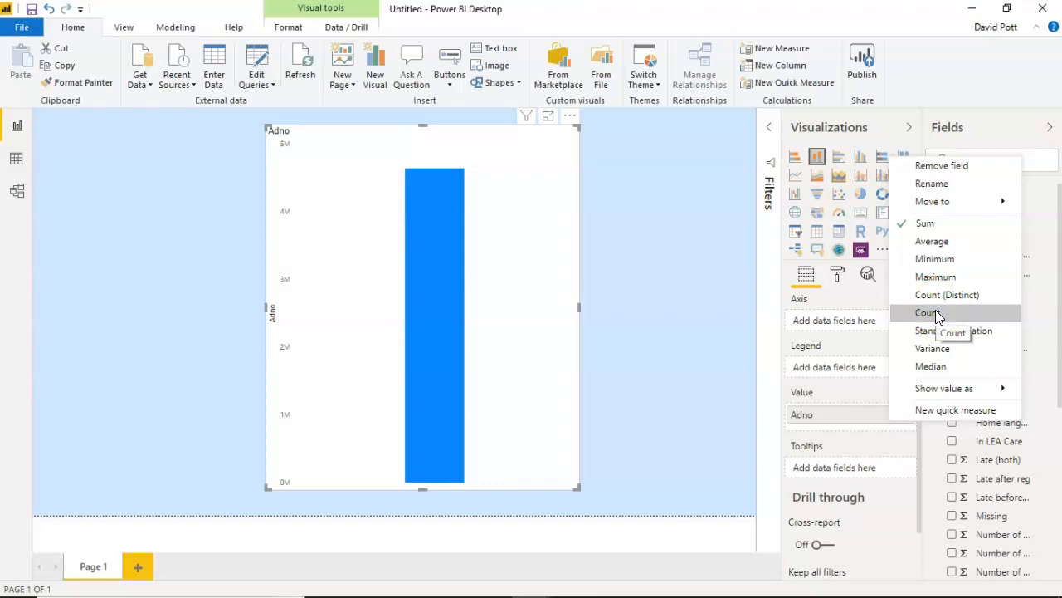
{"action": "left_click", "coordinate": [936, 315]}
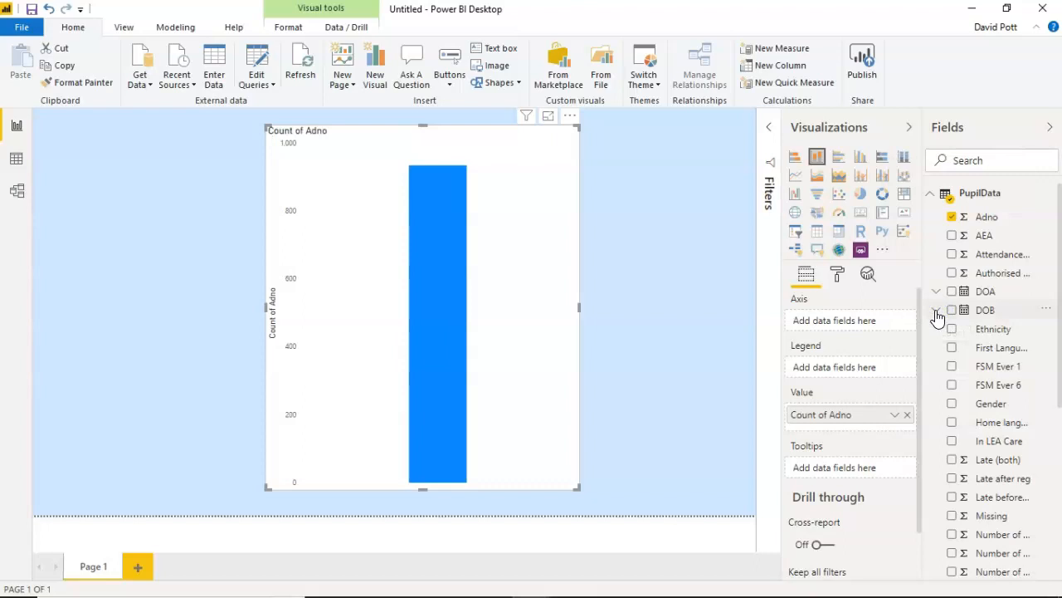
Move the column chart to the left part of the page and widen it to cover most of the page.
{"action": "mouse_move", "coordinate": [452, 262]}
{"action": "left_click_drag", "start_coordinate": [351, 398], "coordinate": [157, 401]}
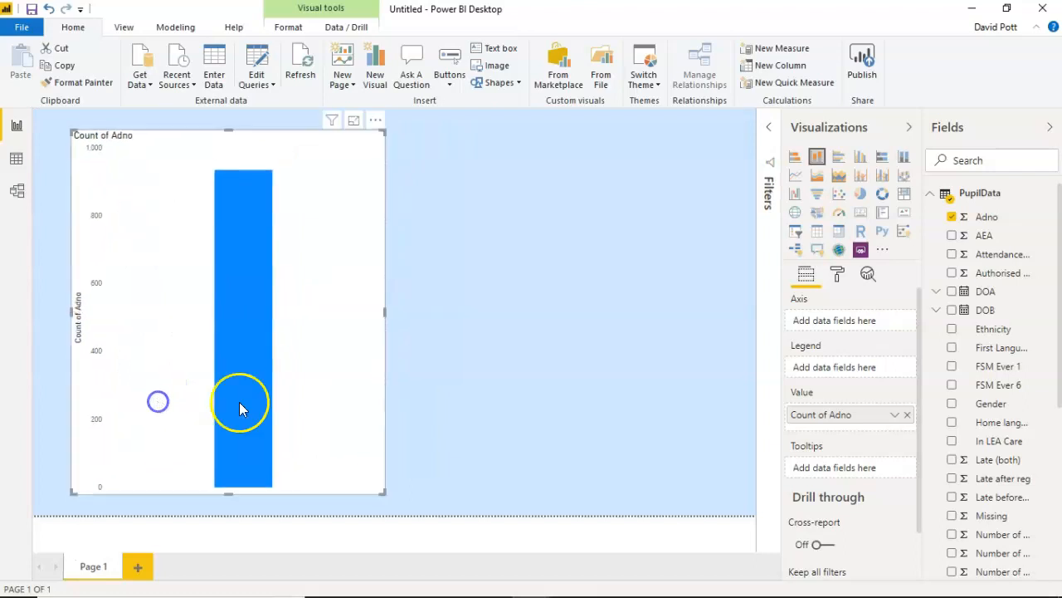
{"action": "left_click_drag", "start_coordinate": [383, 310], "coordinate": [634, 311]}
{"action": "left_click", "coordinate": [382, 315]}
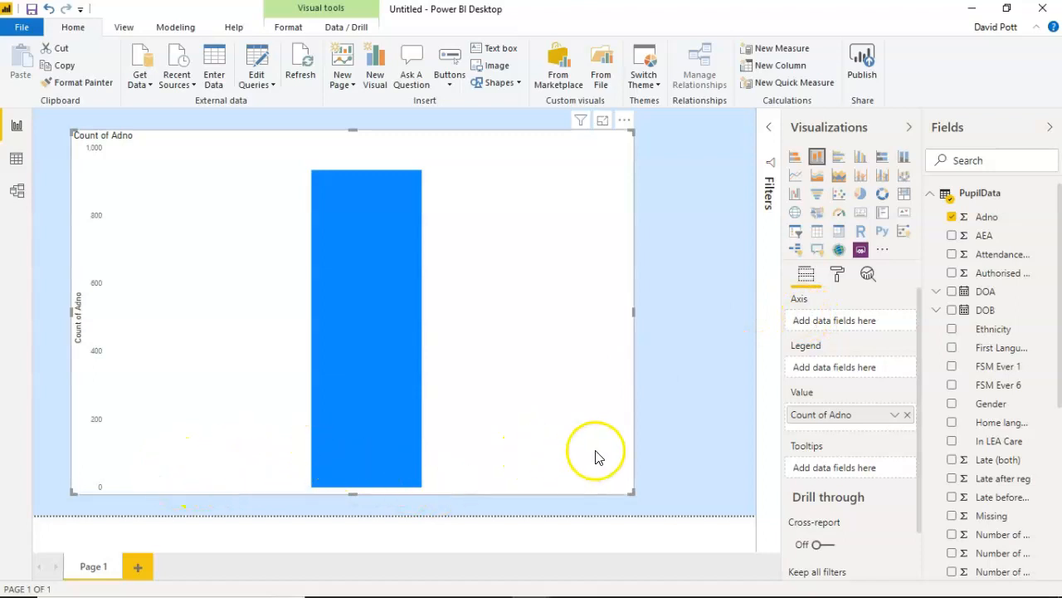
Set Year taught in Code as the column chart's axis and check the student counts of individual year groups.
{"action": "scroll", "coordinate": [987, 491], "scroll_direction": "down", "scroll_amount": 2}
{"action": "scroll", "coordinate": [987, 491], "scroll_direction": "down", "scroll_amount": 5}
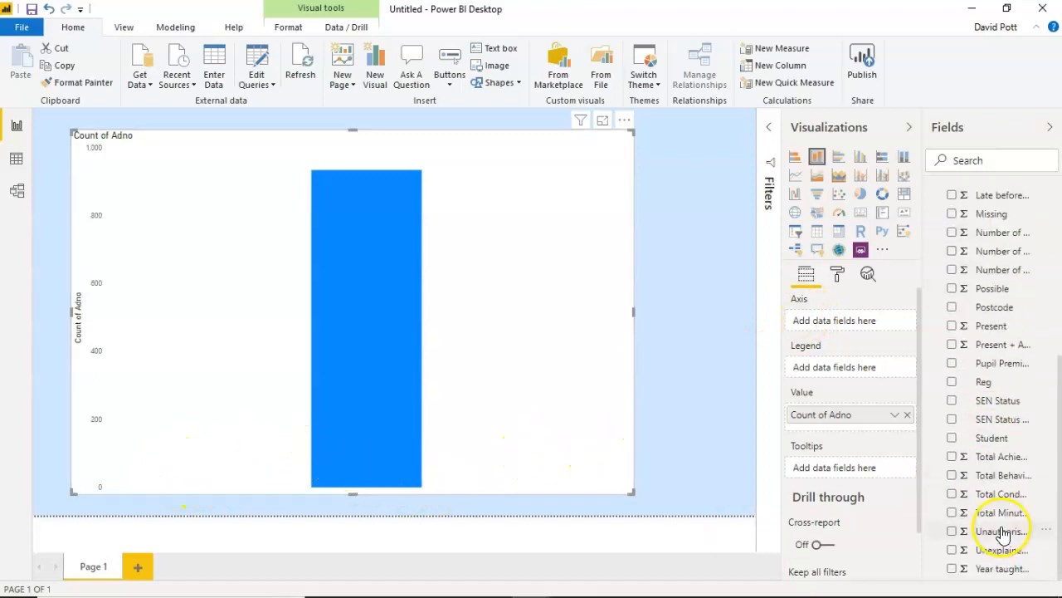
{"action": "left_click_drag", "start_coordinate": [1002, 571], "coordinate": [858, 319]}
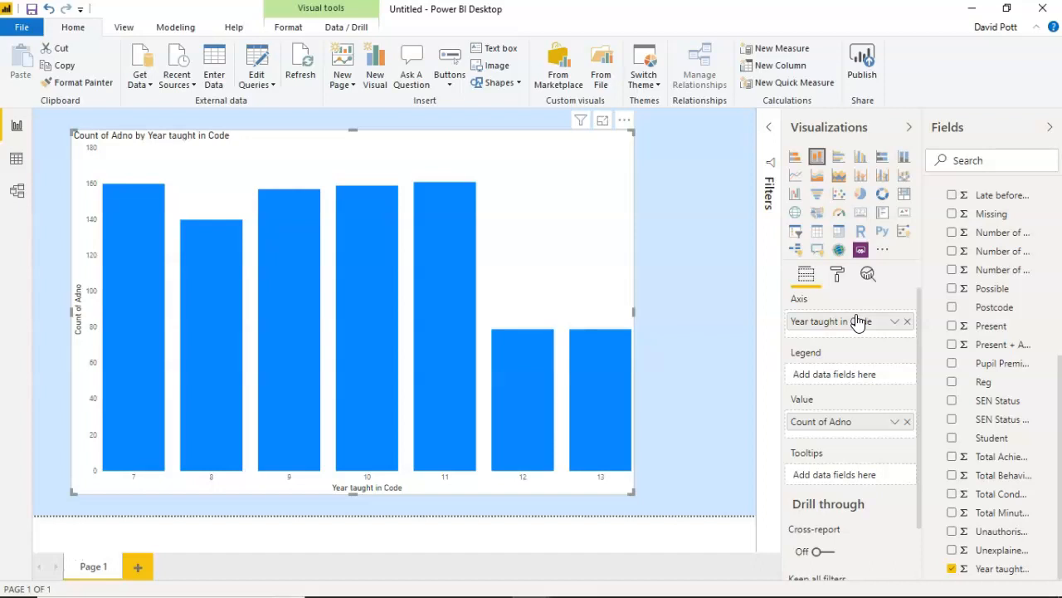
{"action": "mouse_move", "coordinate": [581, 442]}
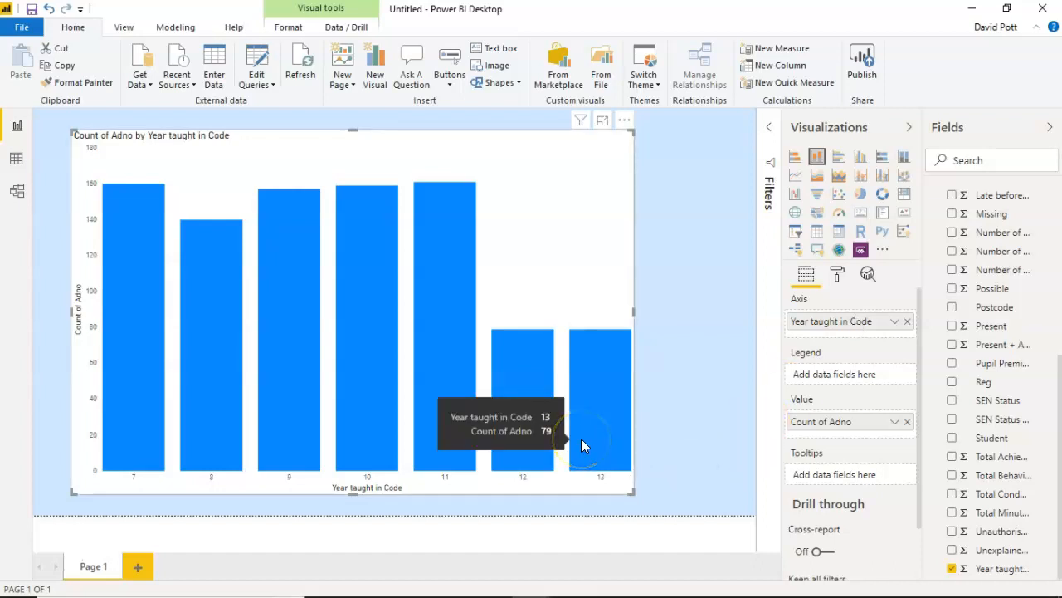
{"action": "mouse_move", "coordinate": [449, 334]}
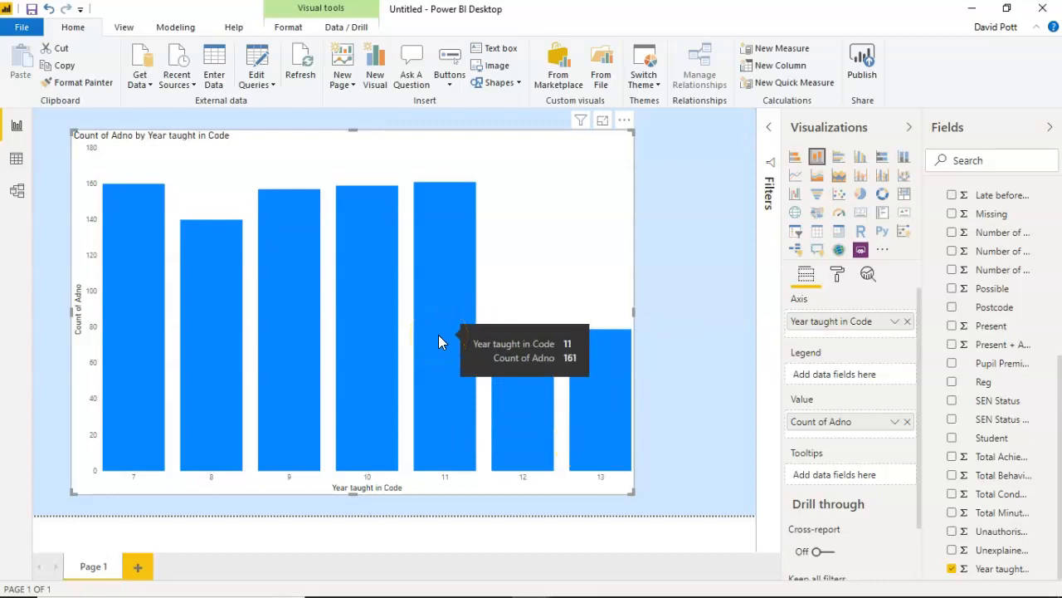
{"action": "mouse_move", "coordinate": [374, 334]}
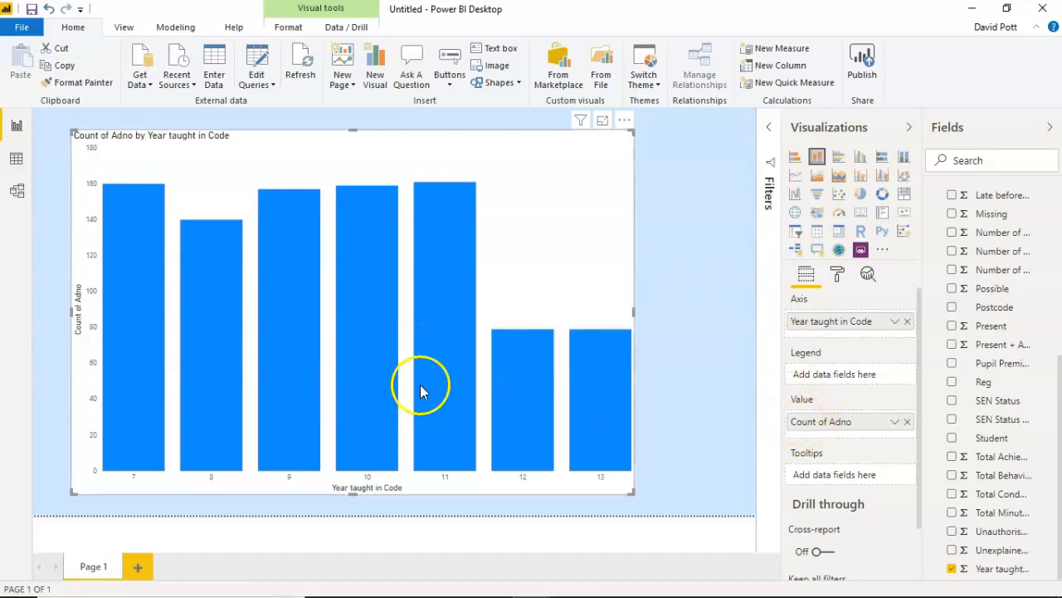
{"action": "mouse_move", "coordinate": [418, 388]}
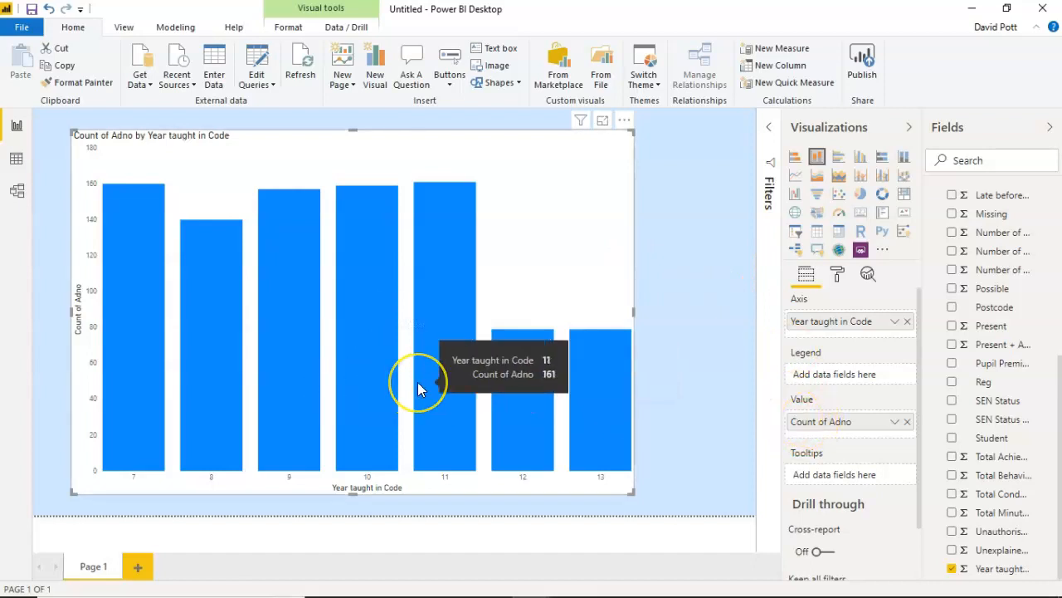
Rename the column chart's Count of Adno value to Count of pupils and check it in the chart.
{"action": "double_click", "coordinate": [822, 421]}
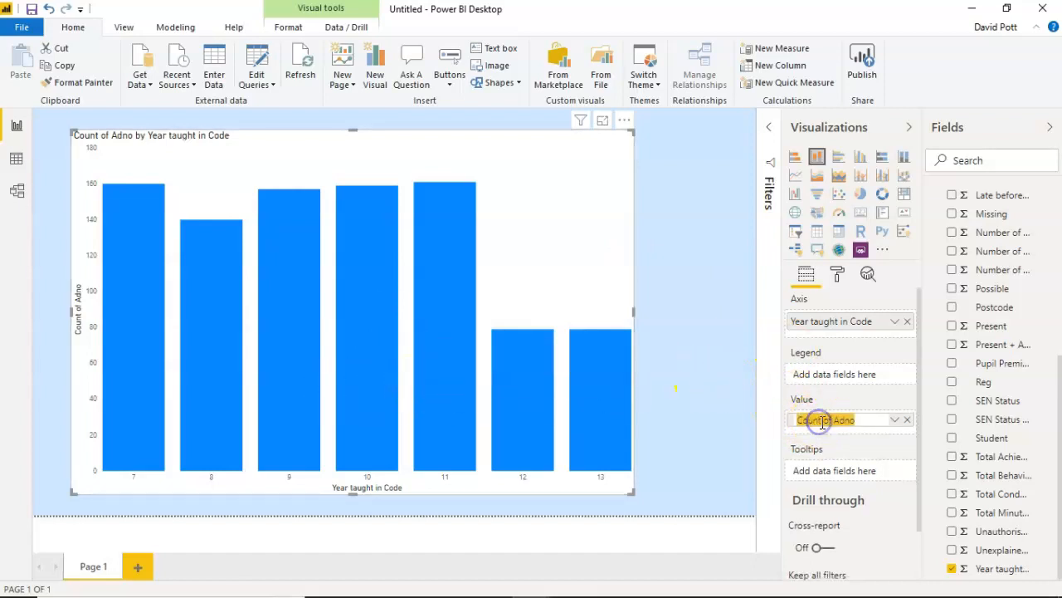
{"action": "type", "text": "C"}
{"action": "key", "text": "Return"}
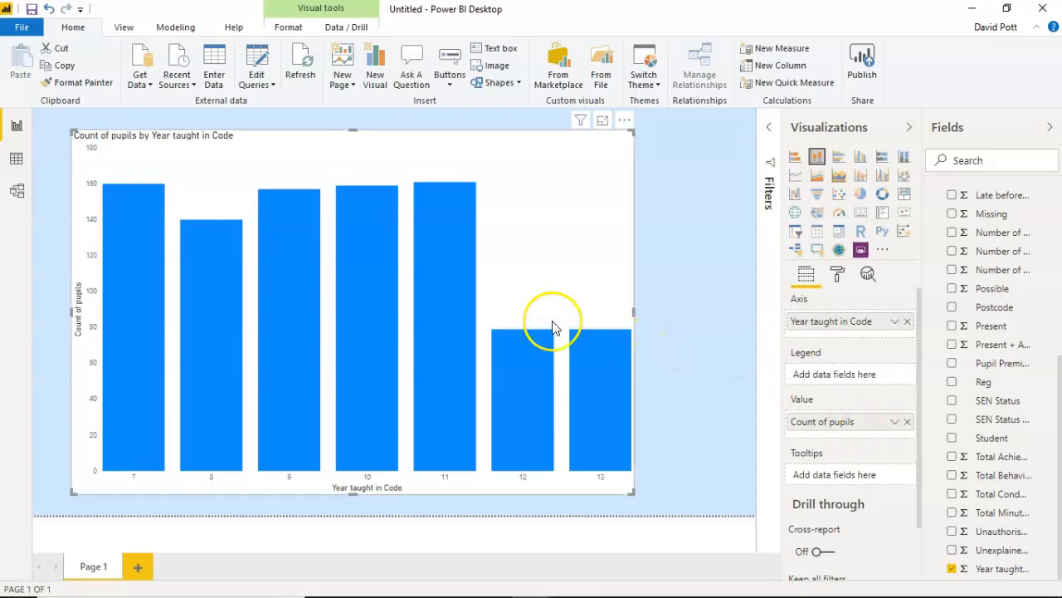
{"action": "mouse_move", "coordinate": [423, 322]}
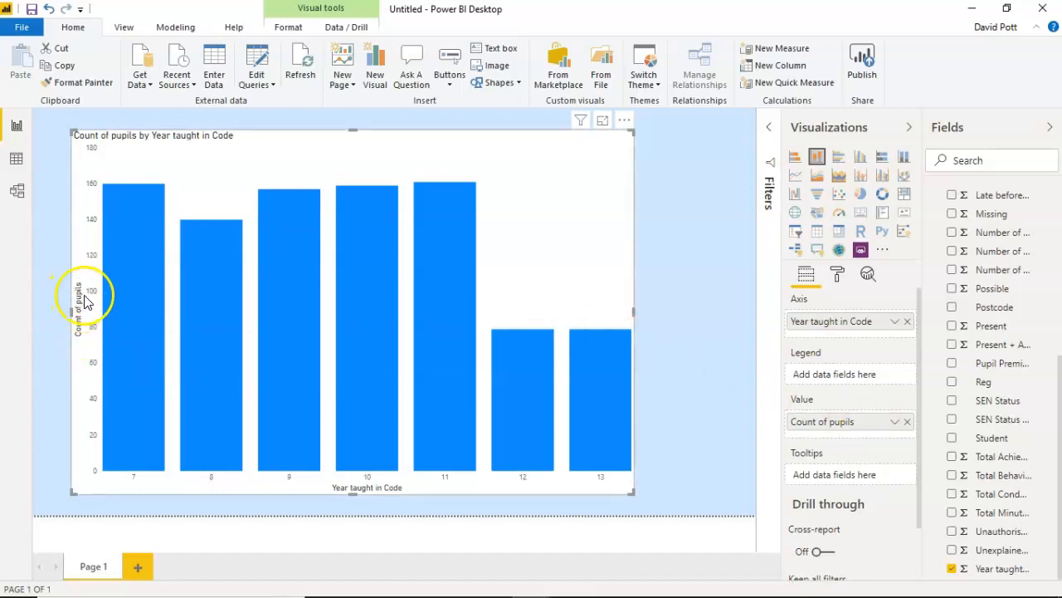
{"action": "mouse_move", "coordinate": [290, 347]}
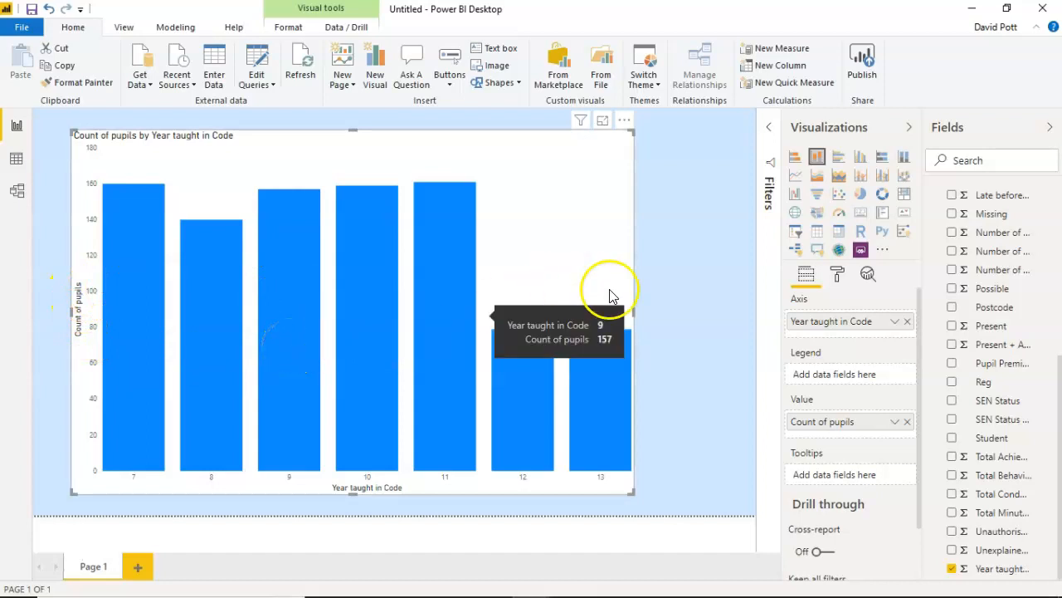
Turn on the column chart's data labels and set their text size to 12 pt.
{"action": "left_click", "coordinate": [839, 275]}
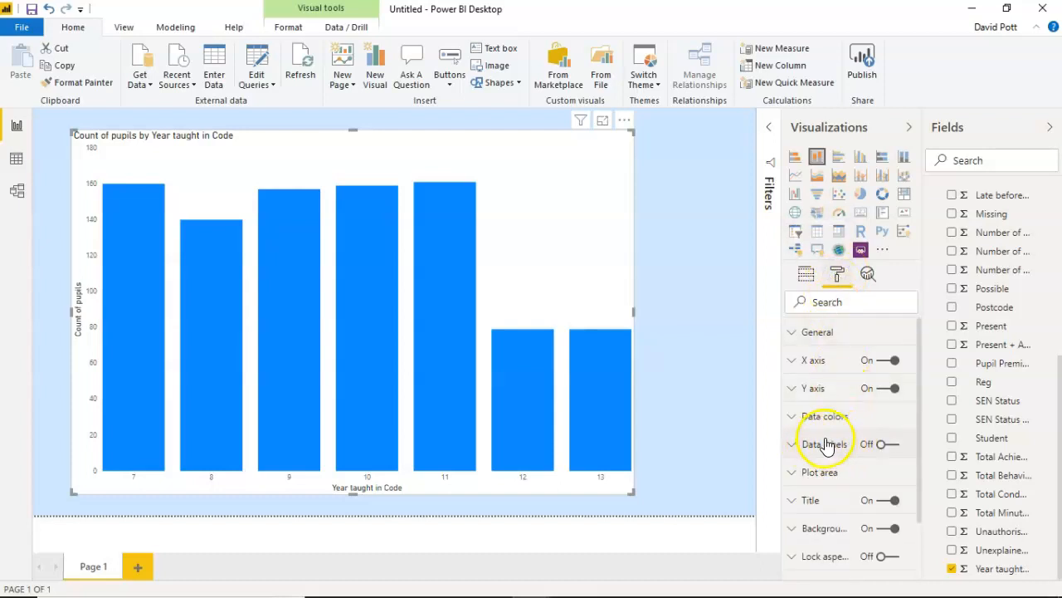
{"action": "left_click", "coordinate": [886, 444]}
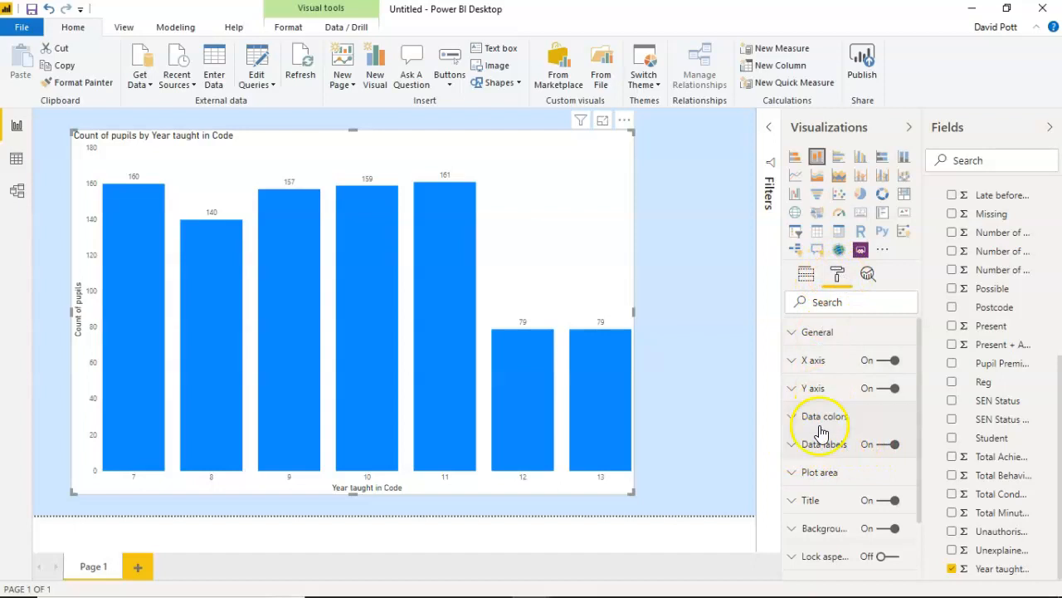
{"action": "left_click", "coordinate": [798, 449]}
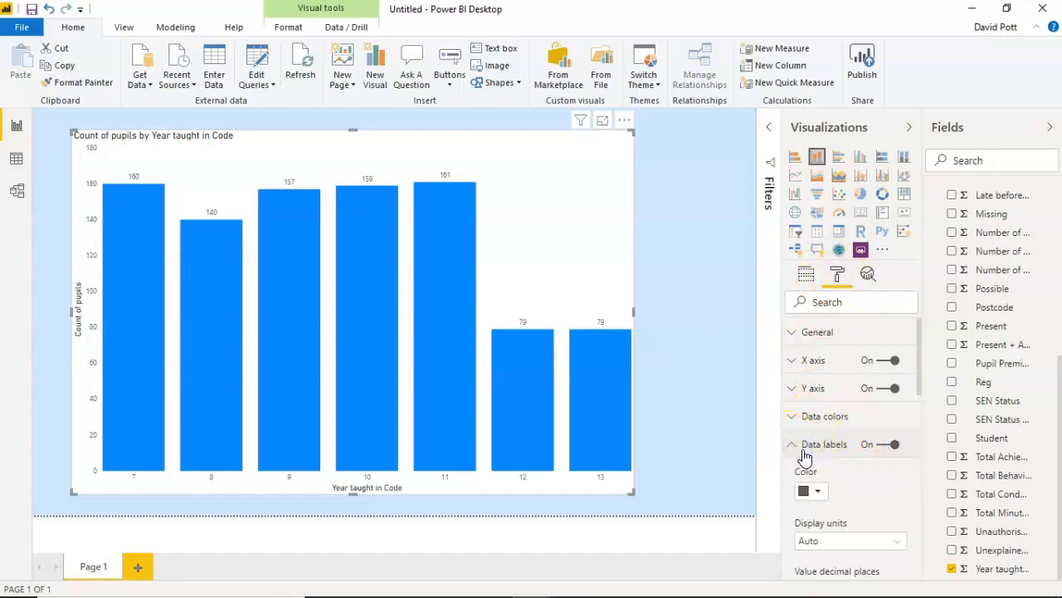
{"action": "scroll", "coordinate": [799, 452], "scroll_direction": "down", "scroll_amount": 3}
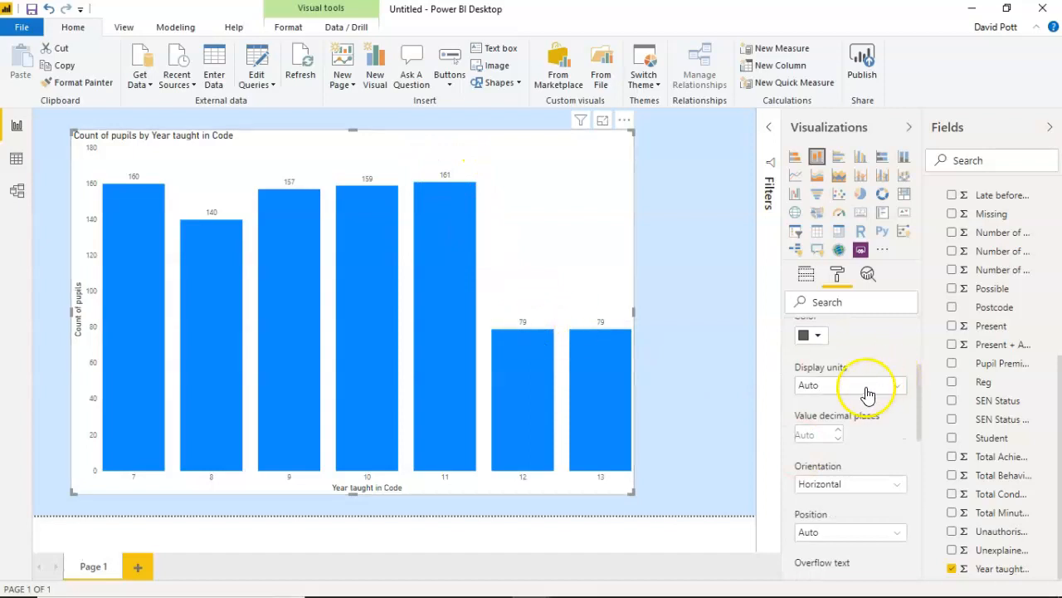
{"action": "scroll", "coordinate": [866, 403], "scroll_direction": "down", "scroll_amount": 4}
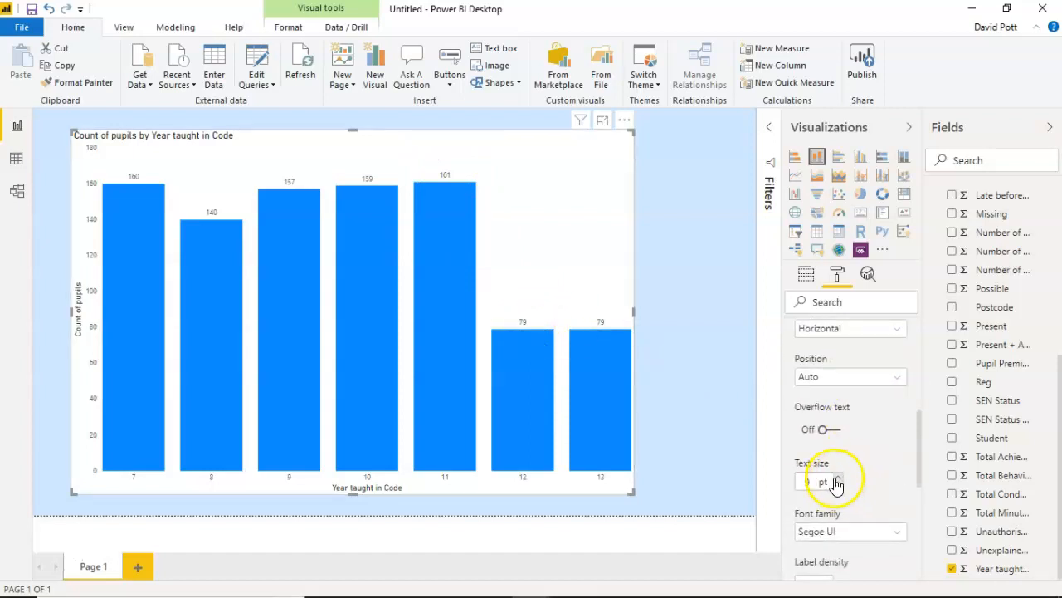
{"action": "left_click", "coordinate": [836, 477]}
{"action": "left_click", "coordinate": [836, 477]}
{"action": "left_click", "coordinate": [835, 478]}
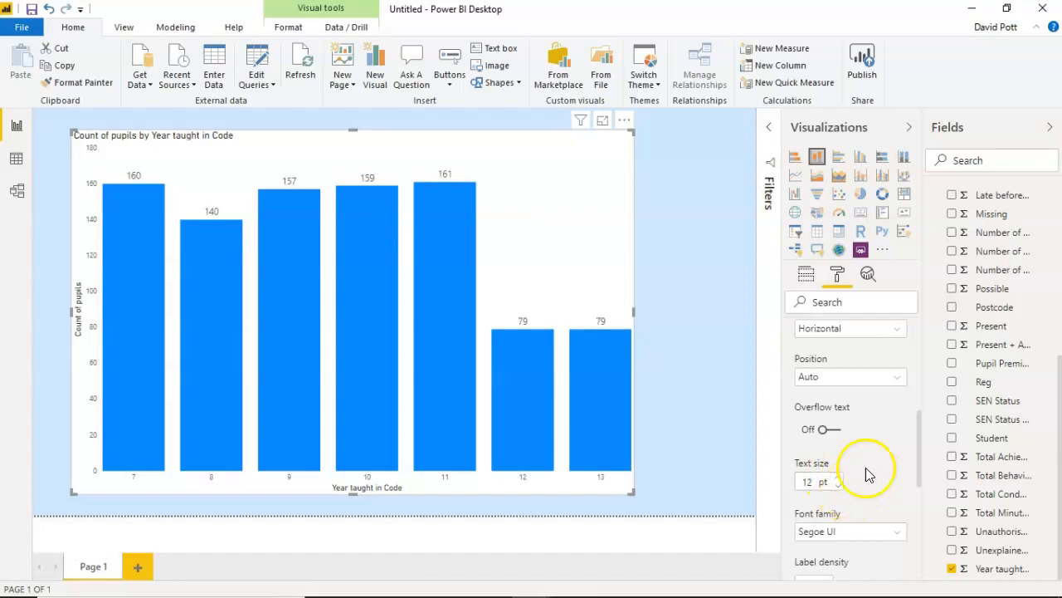
Set the data label position to Inside center and turn off the column chart's Y axis.
{"action": "scroll", "coordinate": [870, 372], "scroll_direction": "up", "scroll_amount": 2}
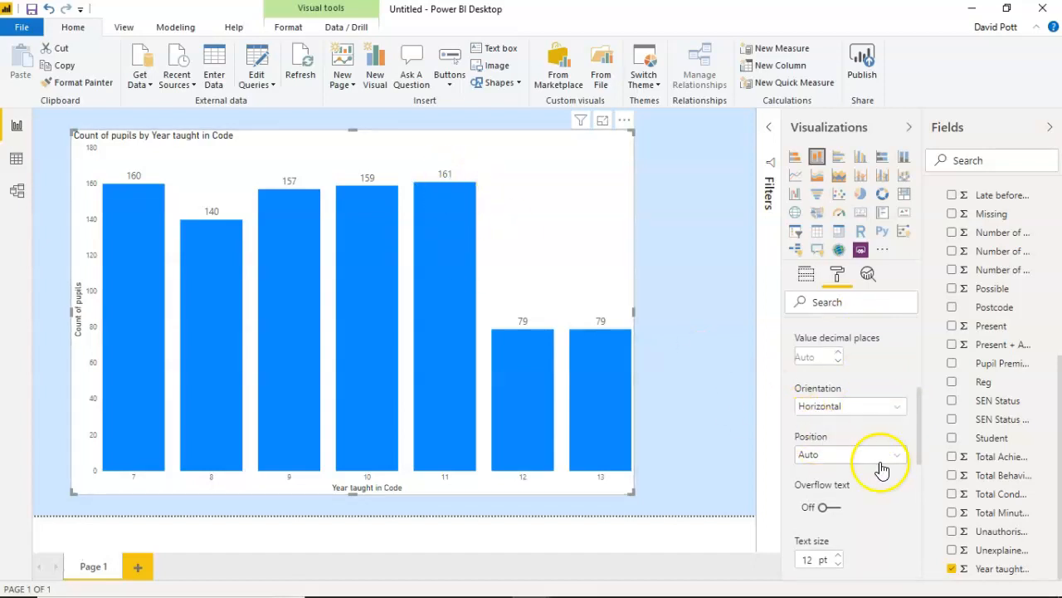
{"action": "left_click", "coordinate": [845, 456]}
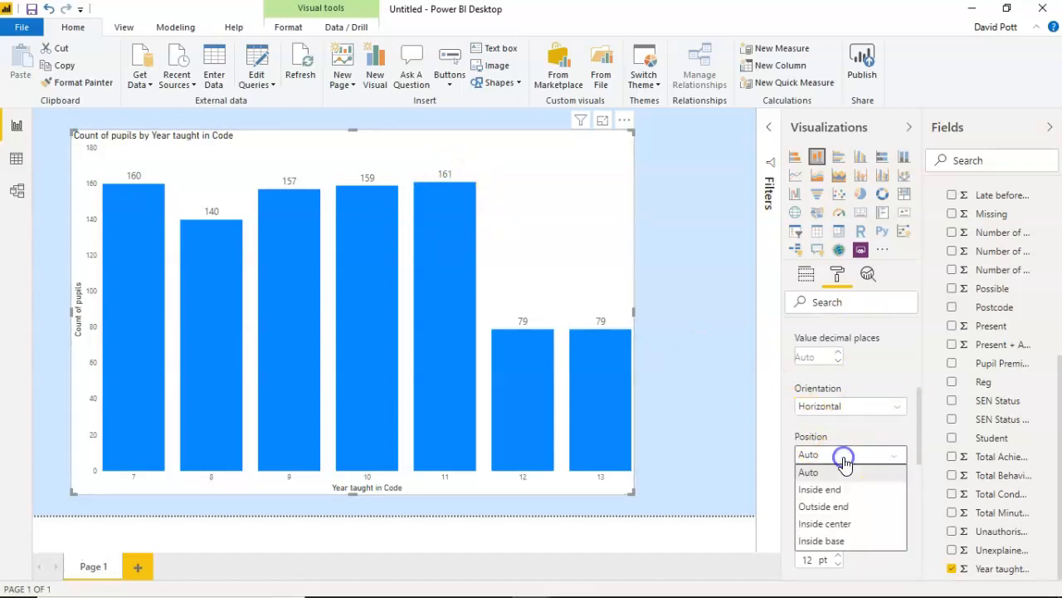
{"action": "left_click", "coordinate": [848, 524]}
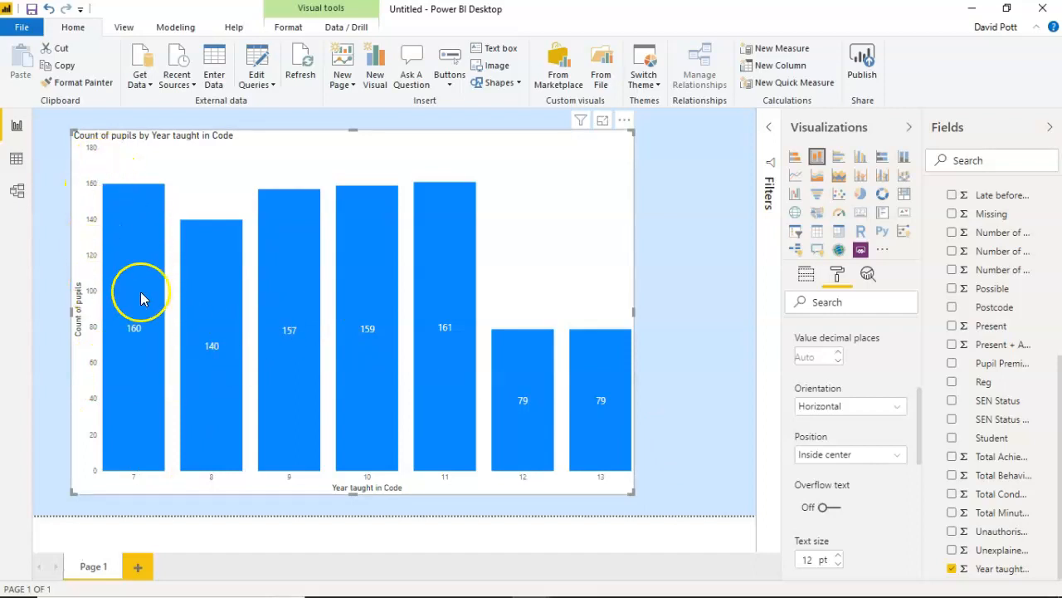
{"action": "scroll", "coordinate": [830, 350], "scroll_direction": "up", "scroll_amount": 5}
{"action": "left_click", "coordinate": [885, 390]}
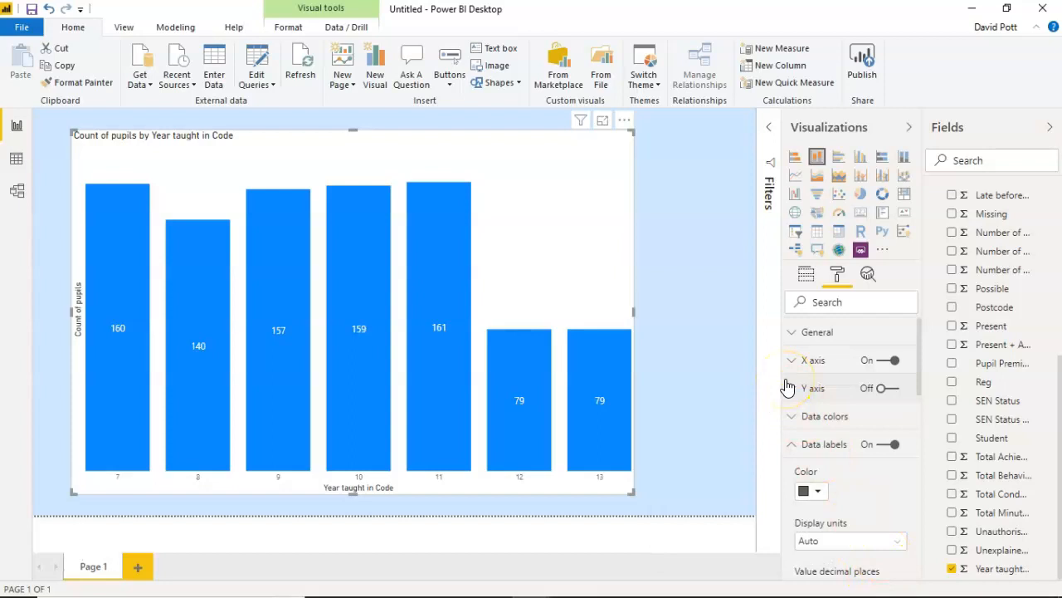
Add Reg beneath Year taught in Code on the column chart's axis as a second drill level.
{"action": "left_click", "coordinate": [806, 274]}
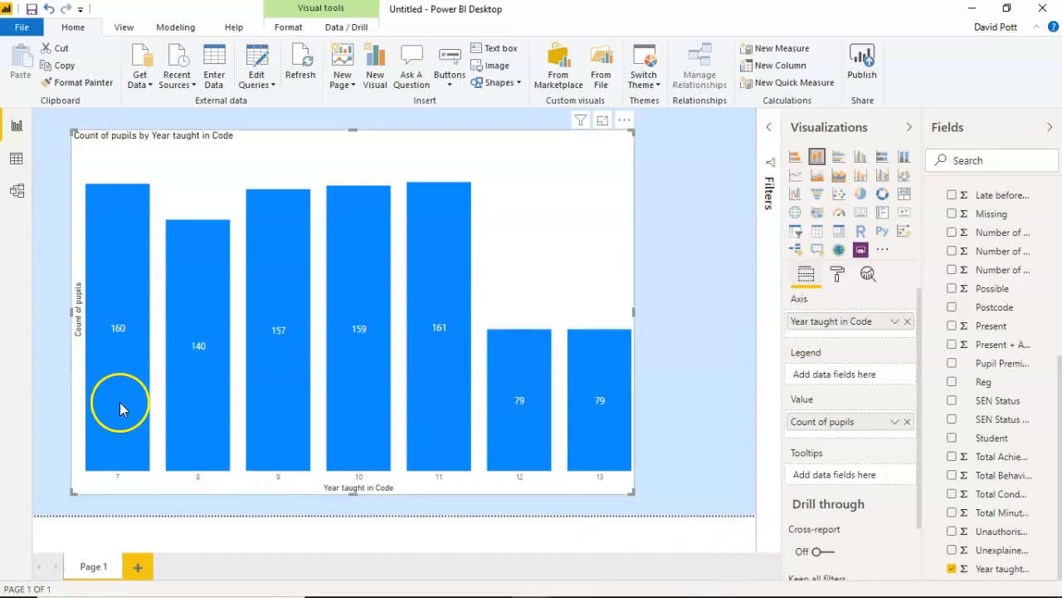
{"action": "mouse_move", "coordinate": [267, 443]}
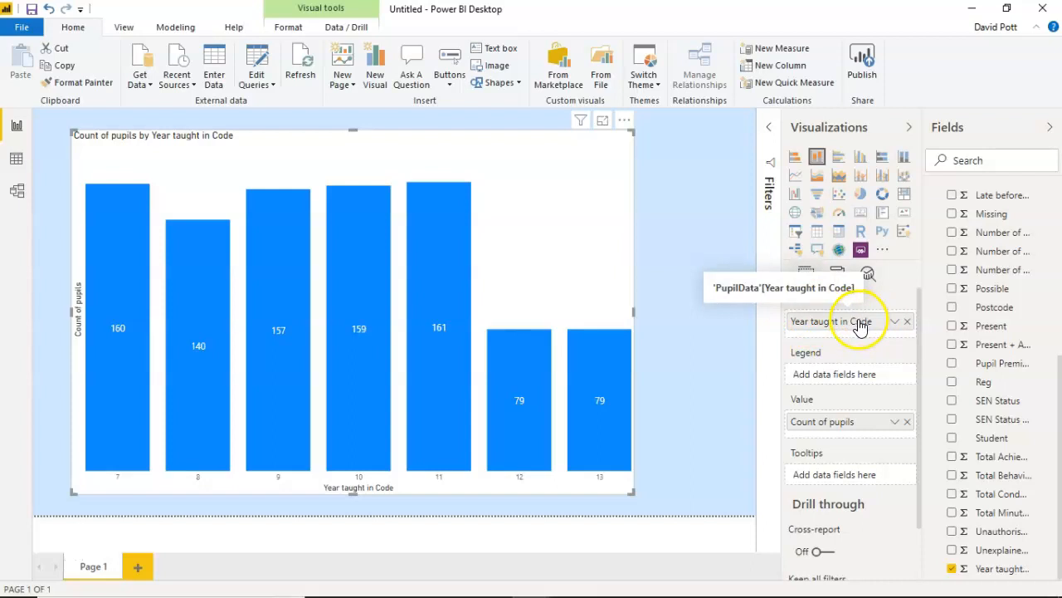
{"action": "left_click_drag", "start_coordinate": [995, 387], "coordinate": [864, 315]}
{"action": "left_click_drag", "start_coordinate": [860, 322], "coordinate": [859, 336]}
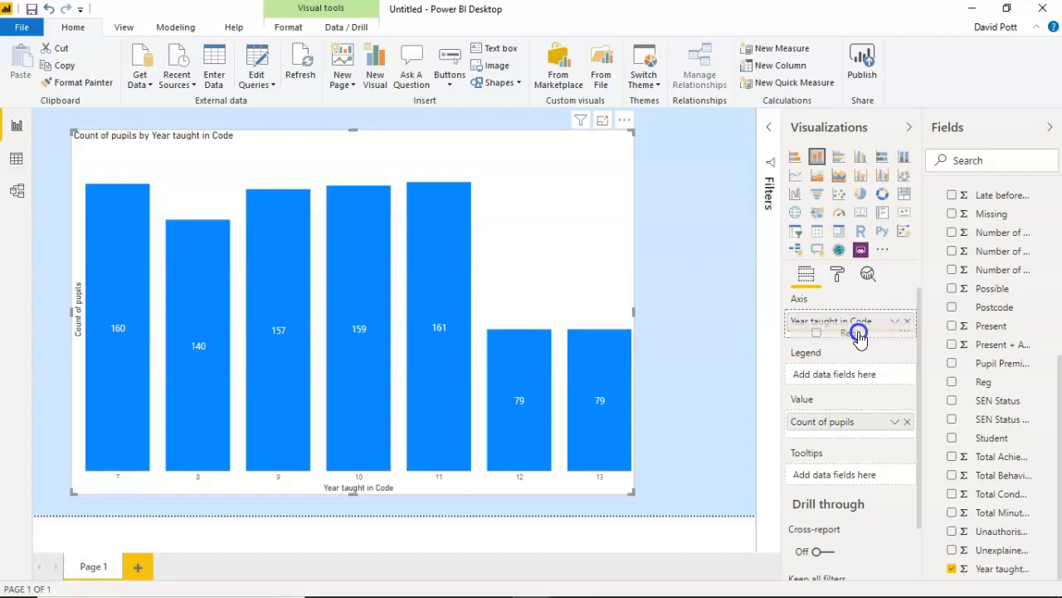
{"action": "left_click_drag", "start_coordinate": [859, 334], "coordinate": [858, 333]}
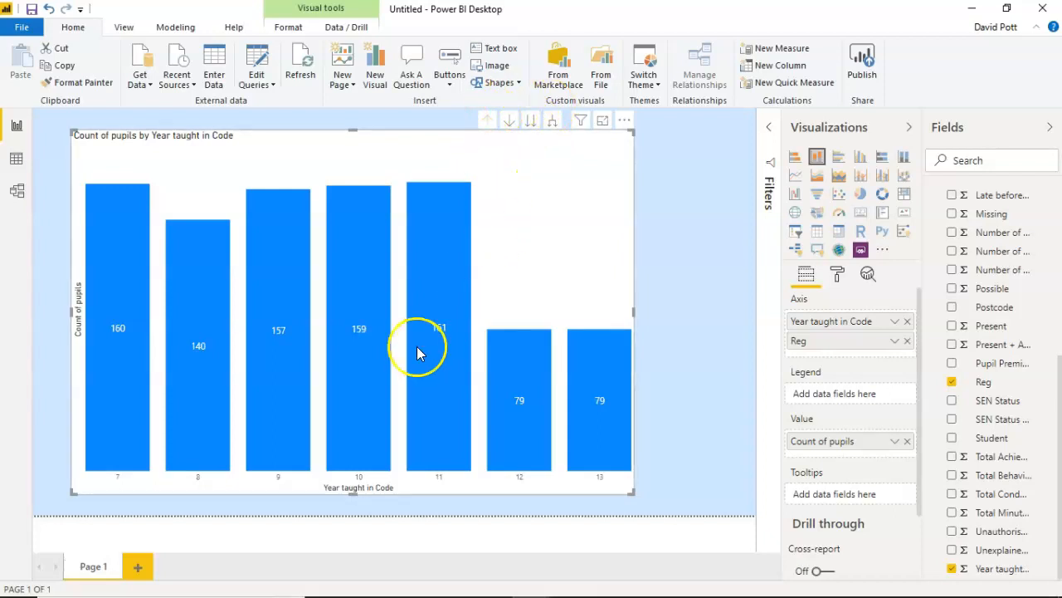
Turn on drill mode for the column chart and test it by drilling into year 11 and back up.
{"action": "left_click", "coordinate": [509, 120]}
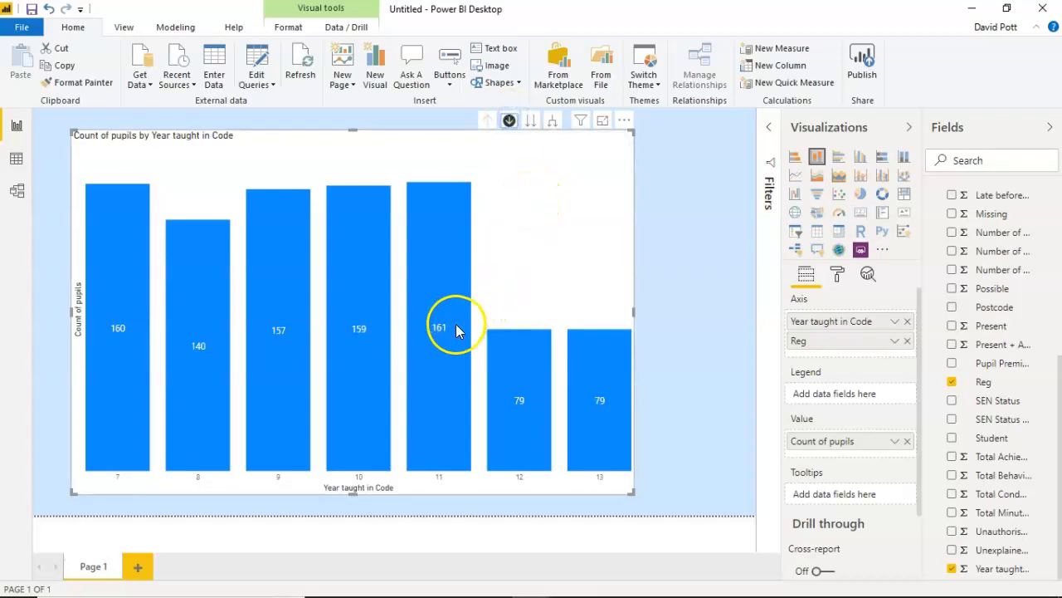
{"action": "mouse_move", "coordinate": [452, 329]}
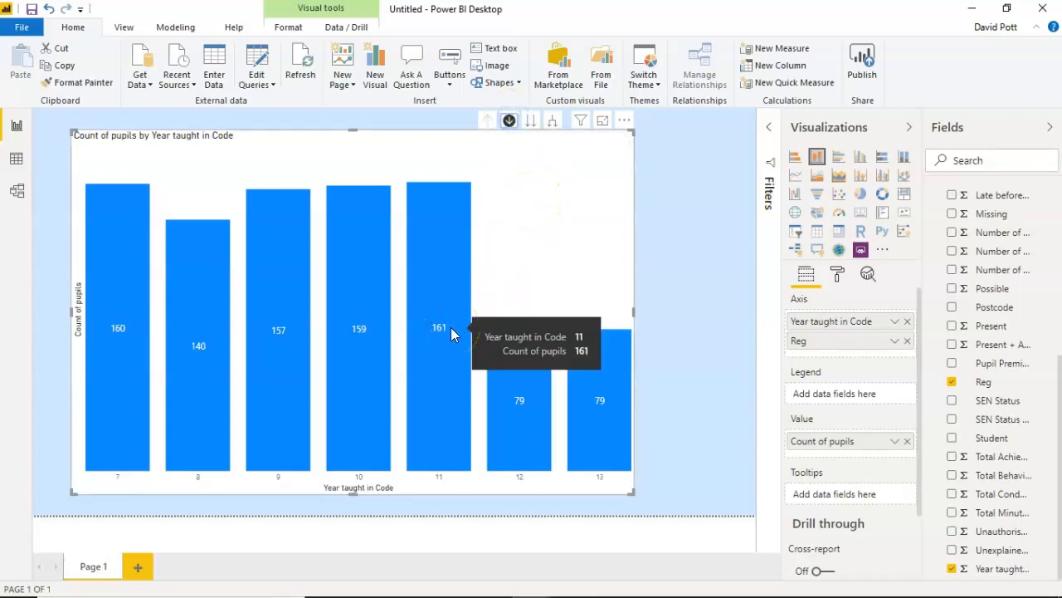
{"action": "left_click", "coordinate": [451, 327]}
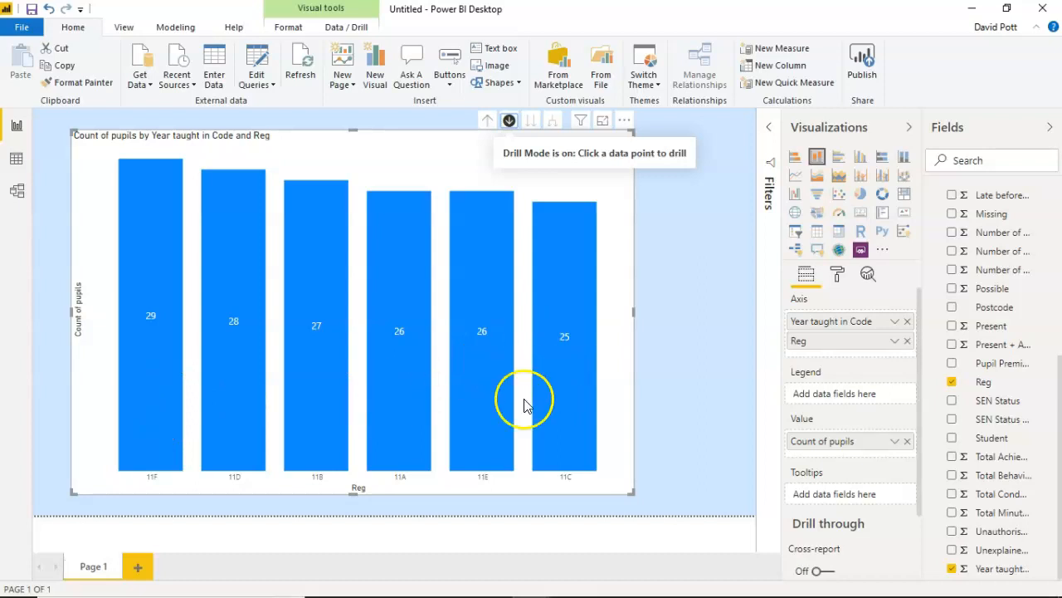
{"action": "left_click", "coordinate": [488, 122]}
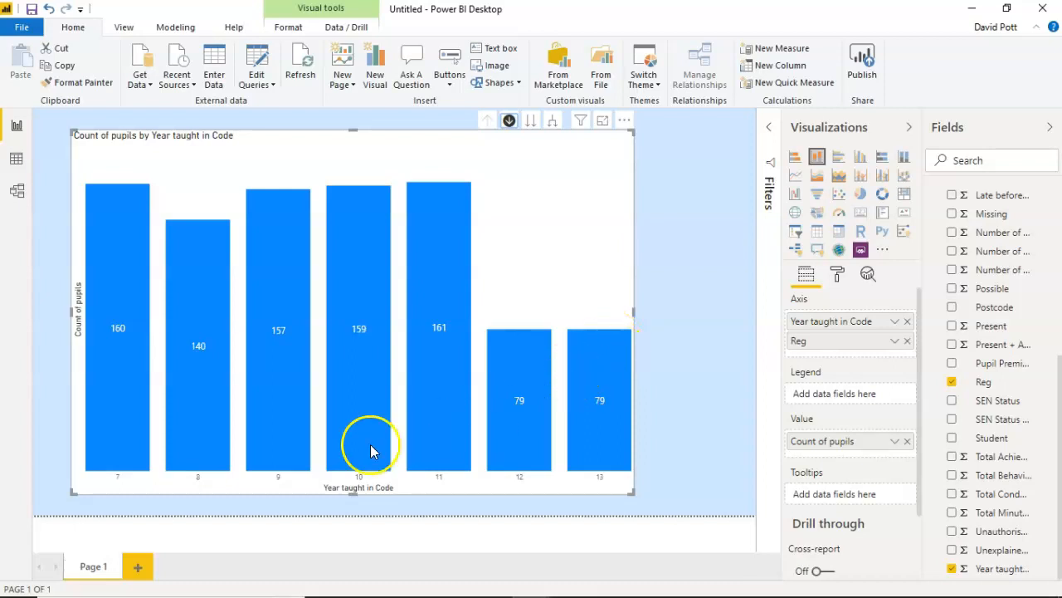
Shrink the column chart and place it in the upper left area of the page, leaving room at its left.
{"action": "left_click_drag", "start_coordinate": [74, 492], "coordinate": [318, 258]}
{"action": "left_click_drag", "start_coordinate": [443, 154], "coordinate": [268, 150]}
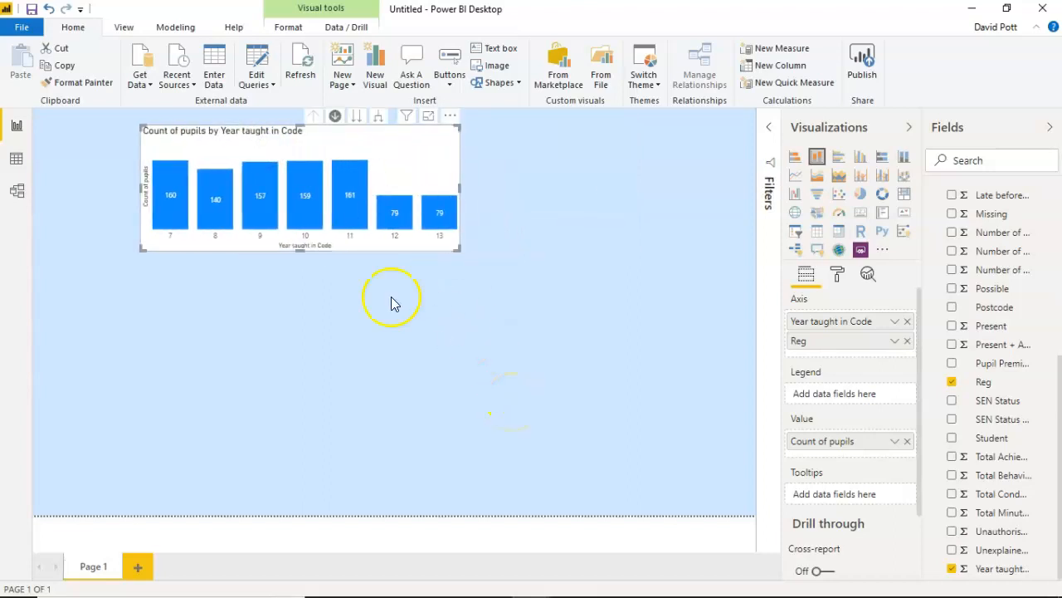
{"action": "left_click_drag", "start_coordinate": [299, 249], "coordinate": [301, 282]}
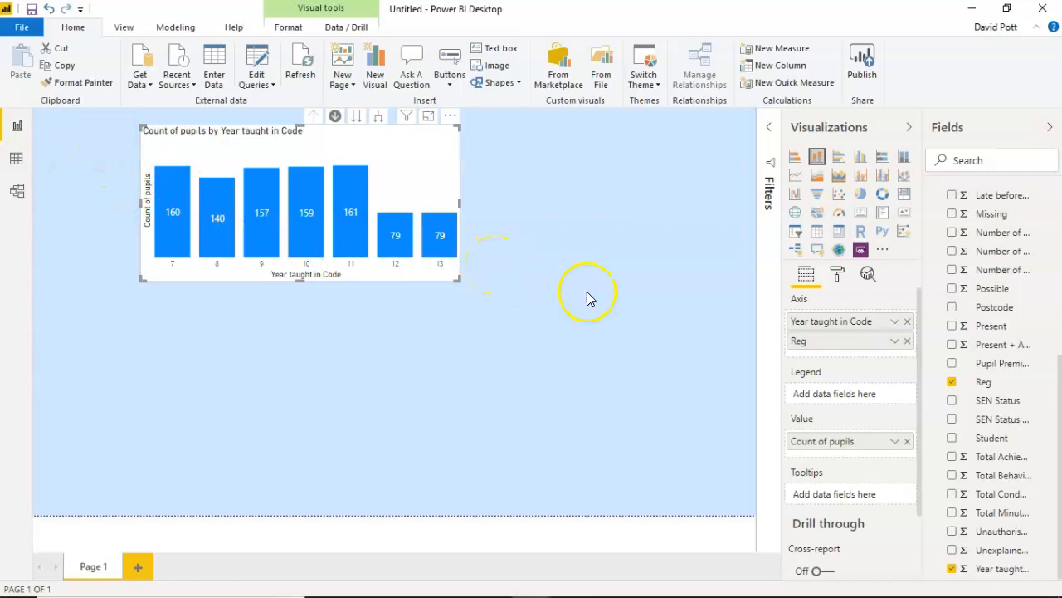
Add a new card visual to the page and place it directly below the column chart.
{"action": "left_click", "coordinate": [751, 221]}
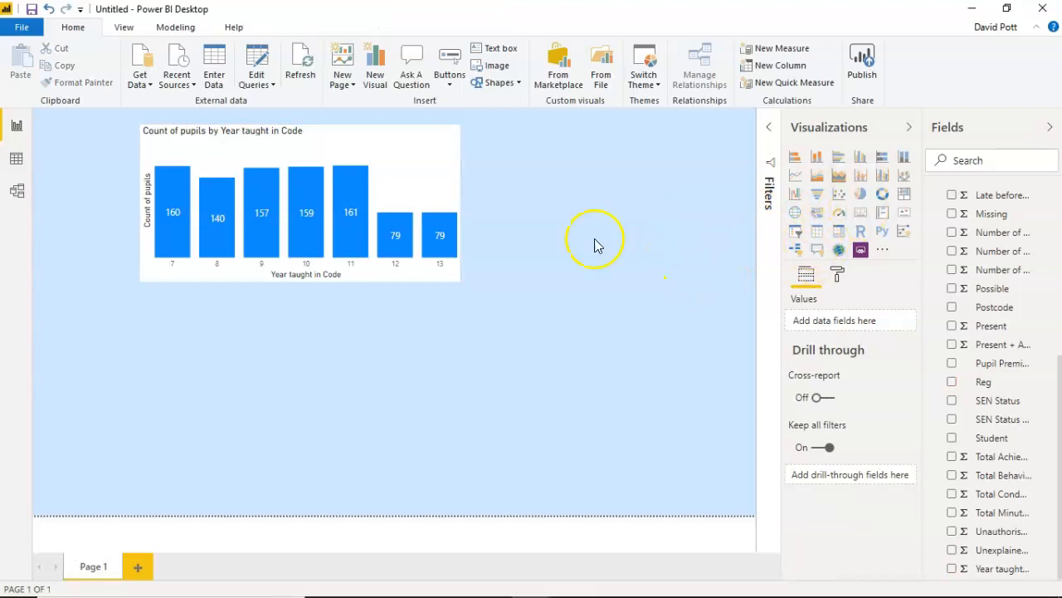
{"action": "left_click", "coordinate": [860, 218]}
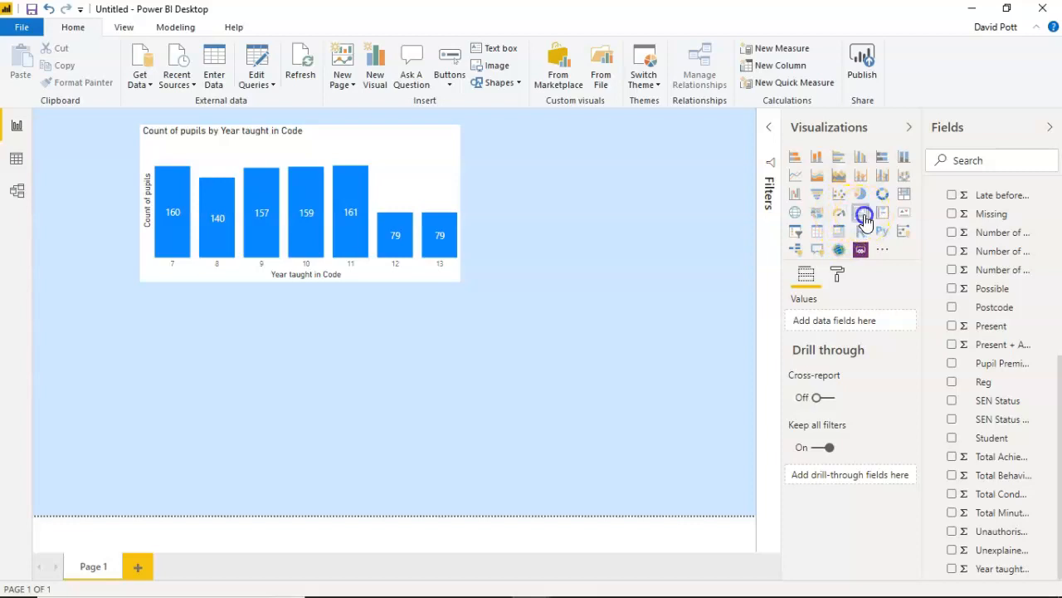
{"action": "left_click_drag", "start_coordinate": [232, 396], "coordinate": [248, 317]}
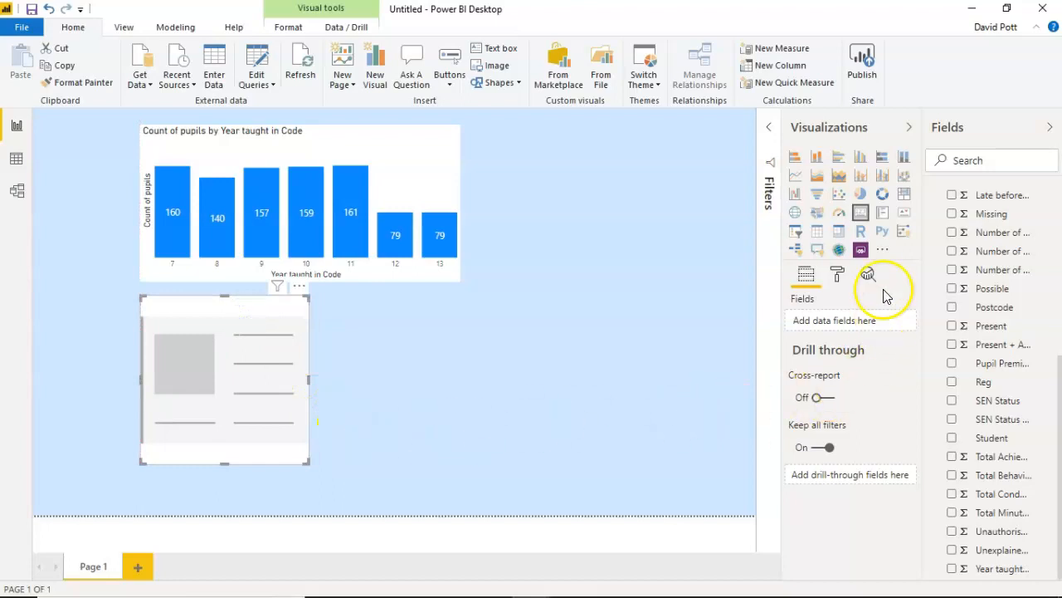
Use Adno as the card's field and summarize it by Count.
{"action": "scroll", "coordinate": [991, 249], "scroll_direction": "up", "scroll_amount": 3}
{"action": "scroll", "coordinate": [996, 260], "scroll_direction": "up", "scroll_amount": 3}
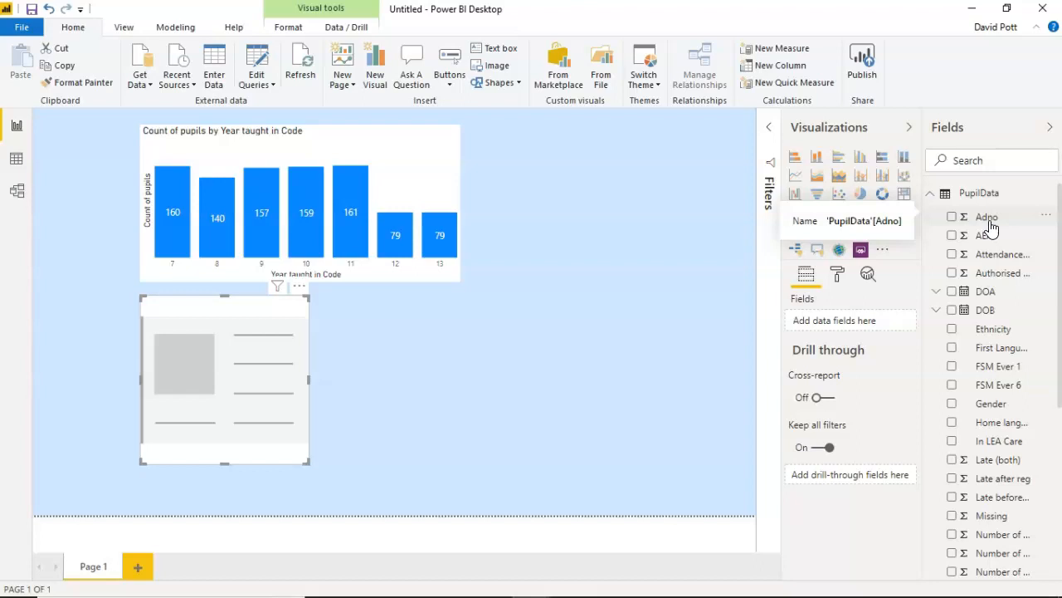
{"action": "left_click_drag", "start_coordinate": [990, 223], "coordinate": [847, 328]}
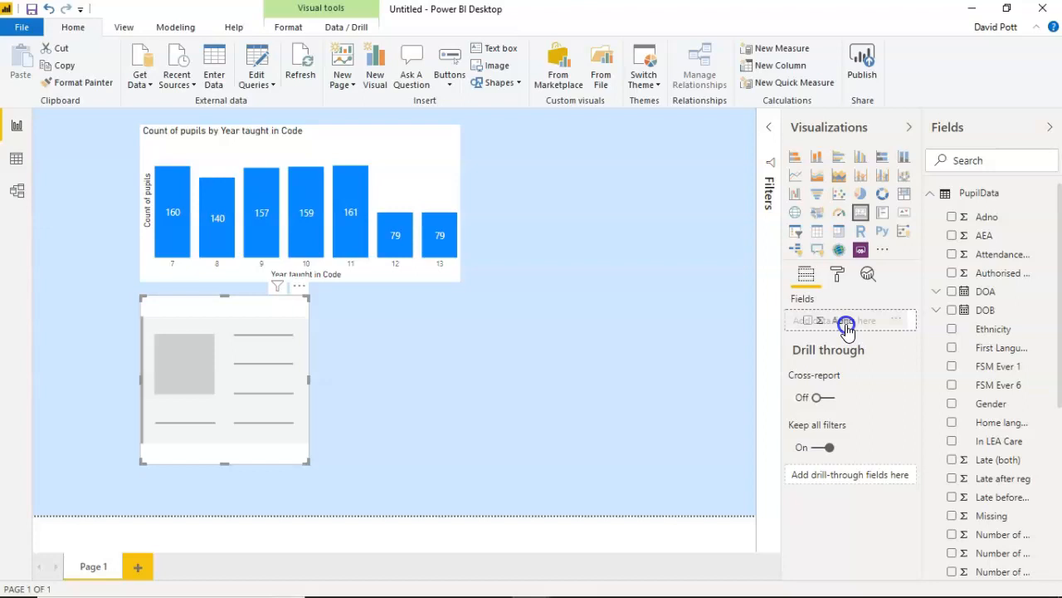
{"action": "left_click_drag", "start_coordinate": [847, 328], "coordinate": [847, 329]}
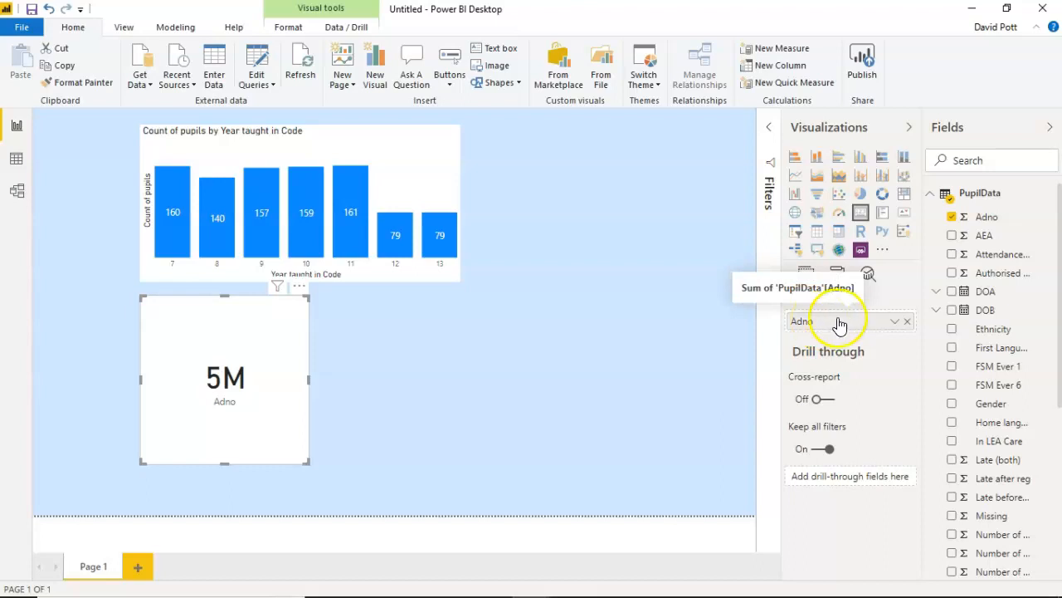
{"action": "left_click", "coordinate": [899, 323]}
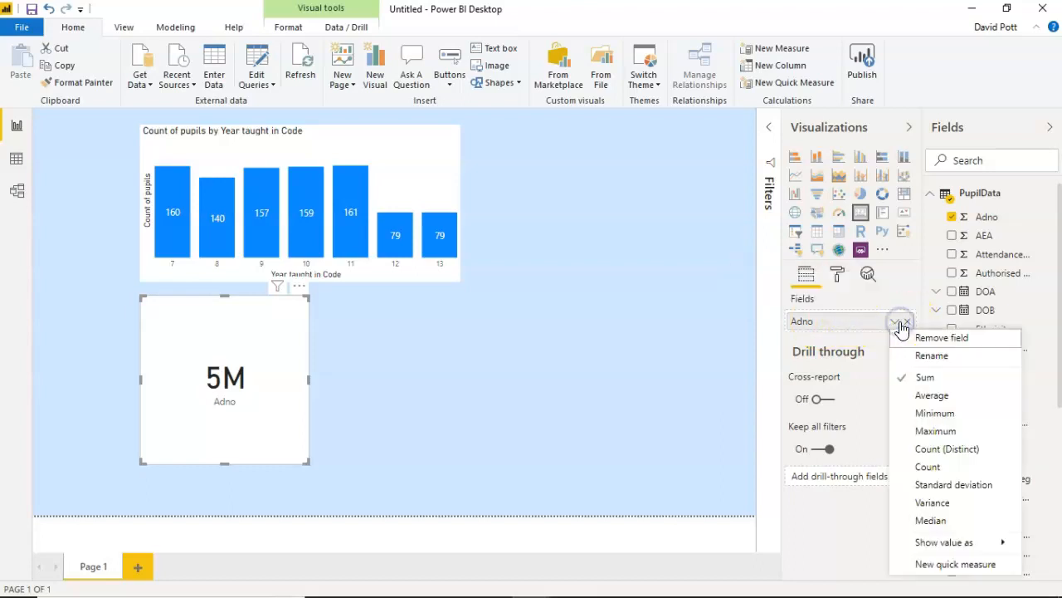
{"action": "left_click", "coordinate": [928, 469]}
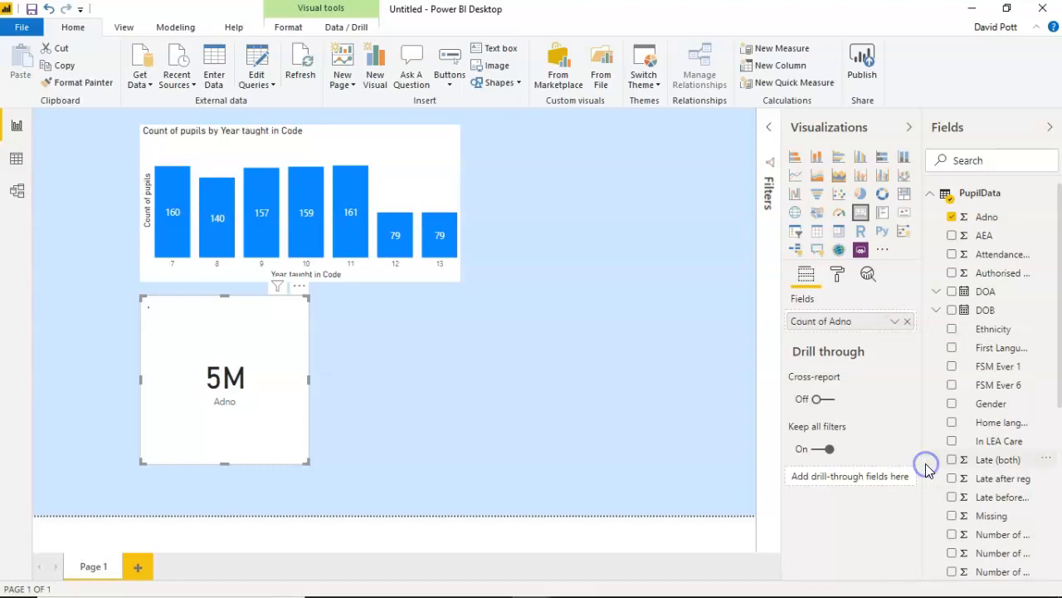
Shrink the card and place it in the page's upper-left corner, beside the column chart.
{"action": "left_click_drag", "start_coordinate": [305, 462], "coordinate": [132, 160]}
{"action": "left_click", "coordinate": [318, 348]}
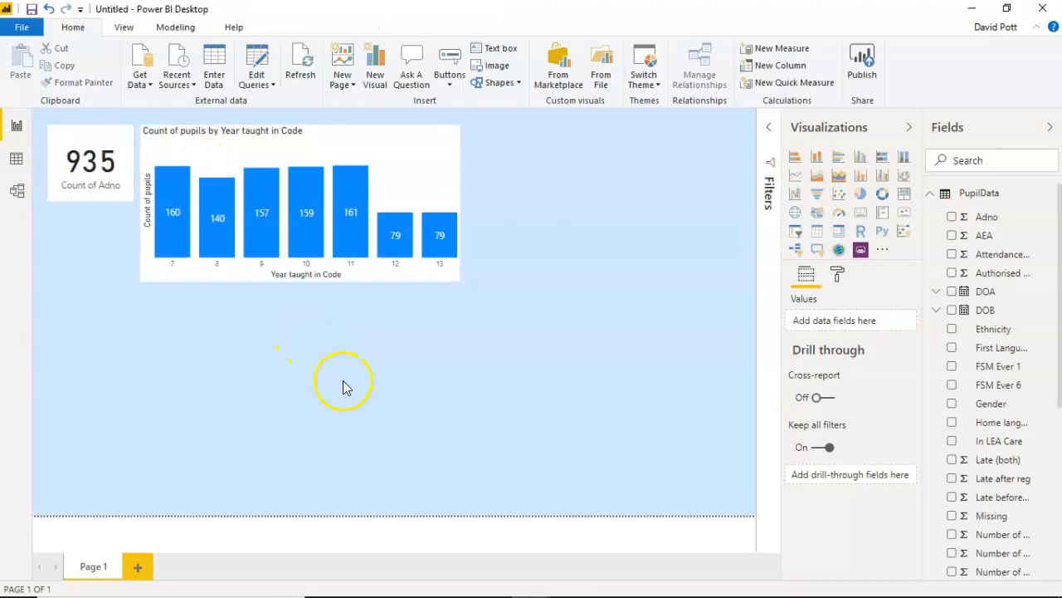
{"action": "left_click", "coordinate": [211, 141]}
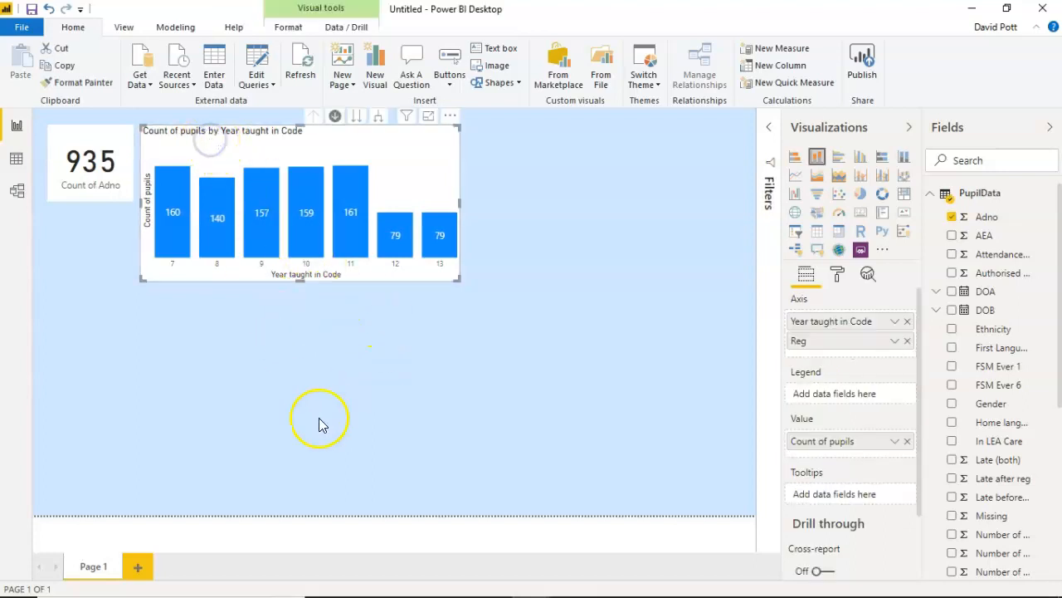
{"action": "left_click", "coordinate": [415, 396]}
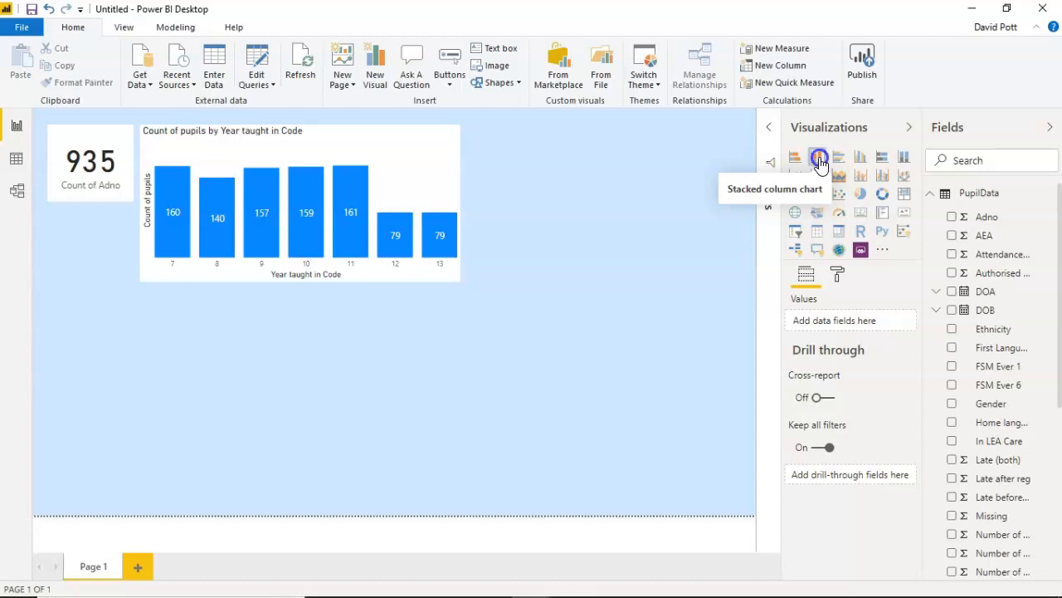
Add a stacked column chart, place it directly below the year-group chart and enlarge it to about half that chart's width.
{"action": "left_click", "coordinate": [819, 158]}
{"action": "left_click_drag", "start_coordinate": [81, 330], "coordinate": [193, 328]}
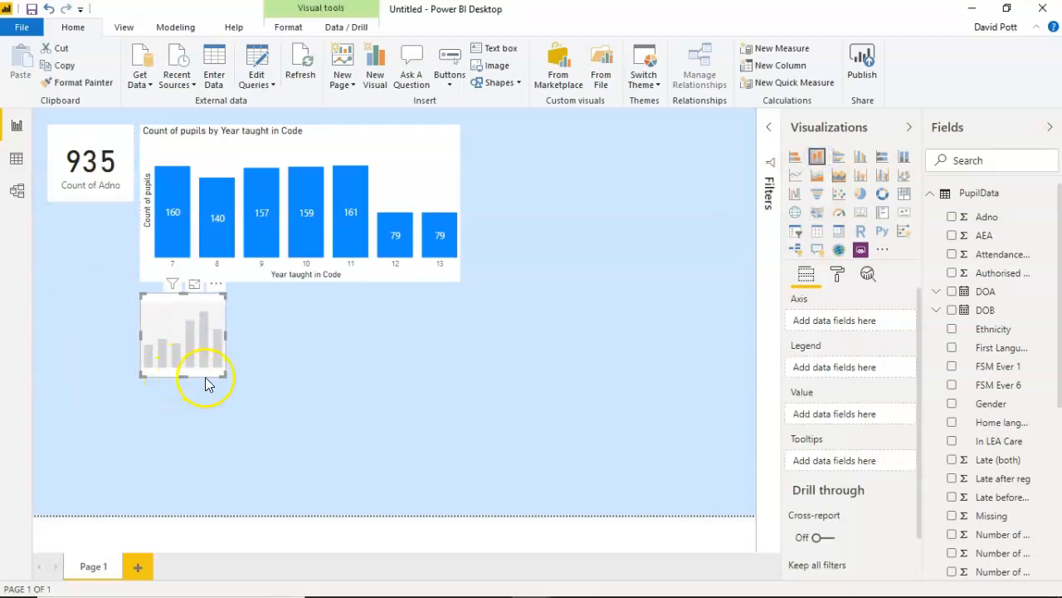
{"action": "left_click_drag", "start_coordinate": [225, 375], "coordinate": [295, 459]}
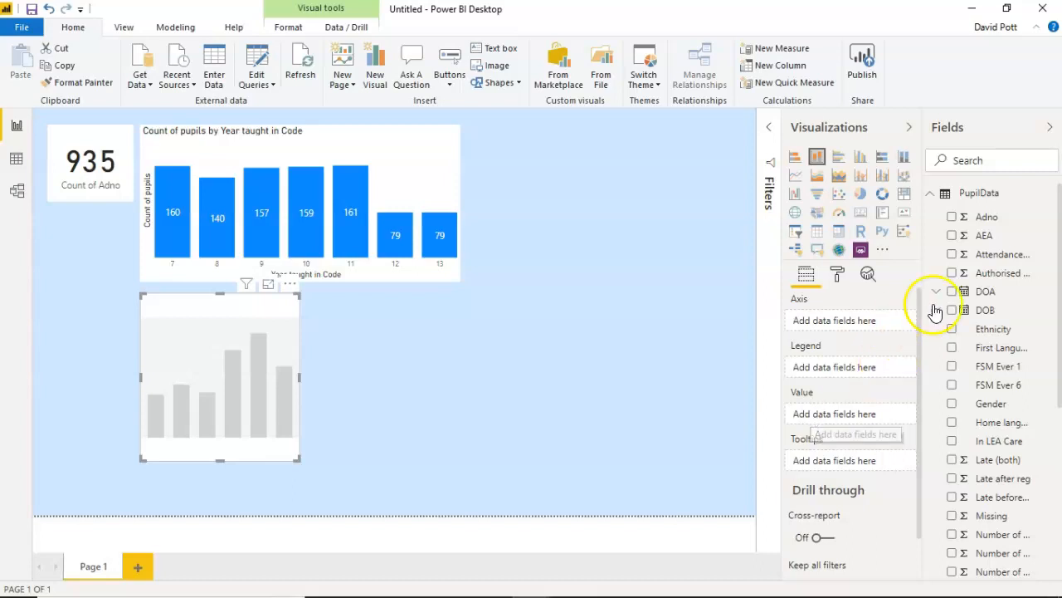
Chart Adno summarized by Count as the new chart's value, with Pupil Premium Indicator as its axis.
{"action": "left_click_drag", "start_coordinate": [1008, 216], "coordinate": [865, 415]}
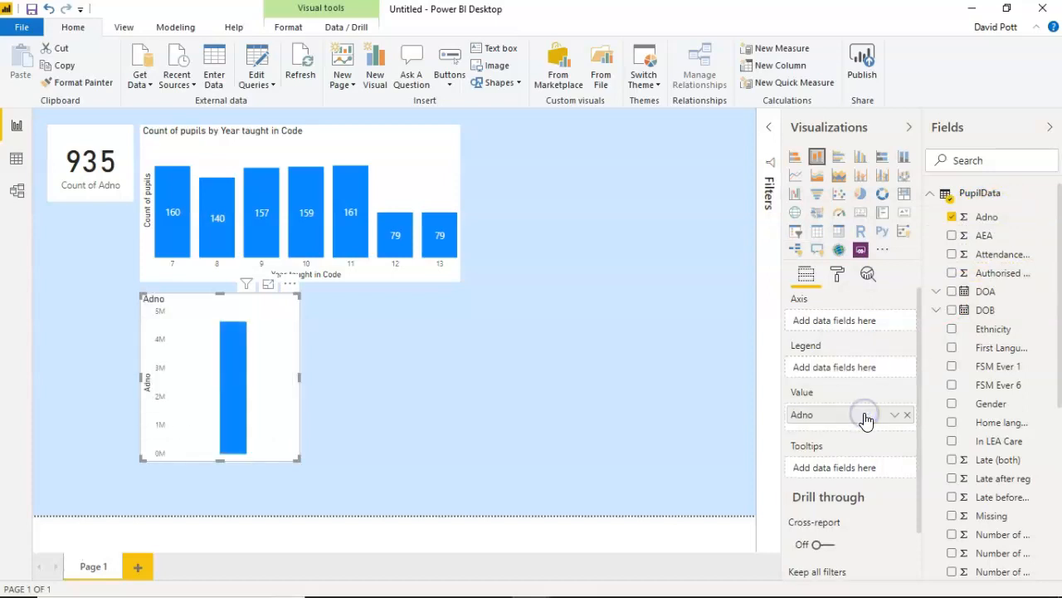
{"action": "left_click", "coordinate": [895, 415]}
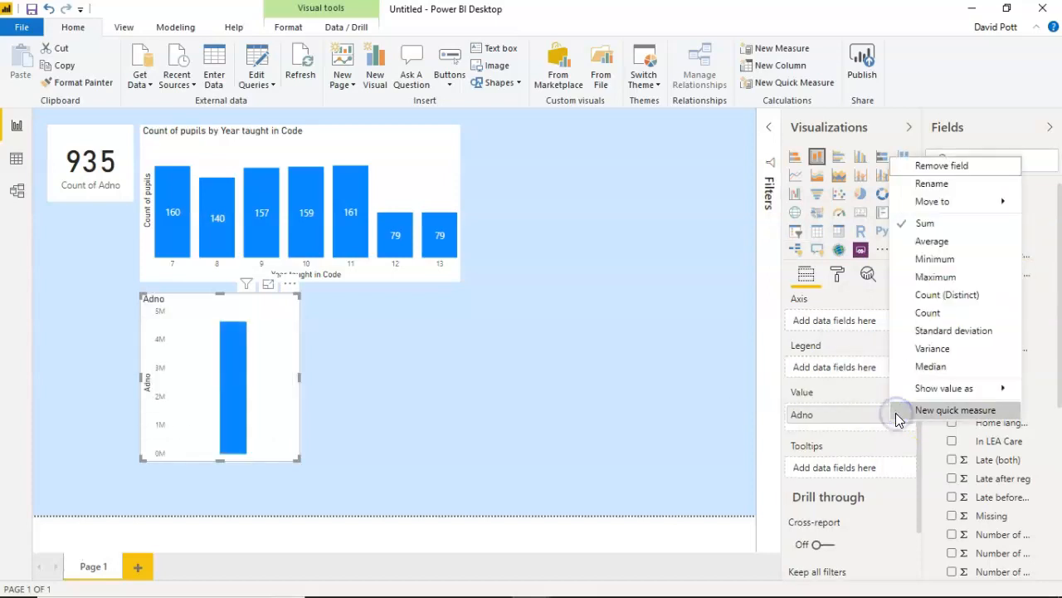
{"action": "left_click", "coordinate": [928, 316]}
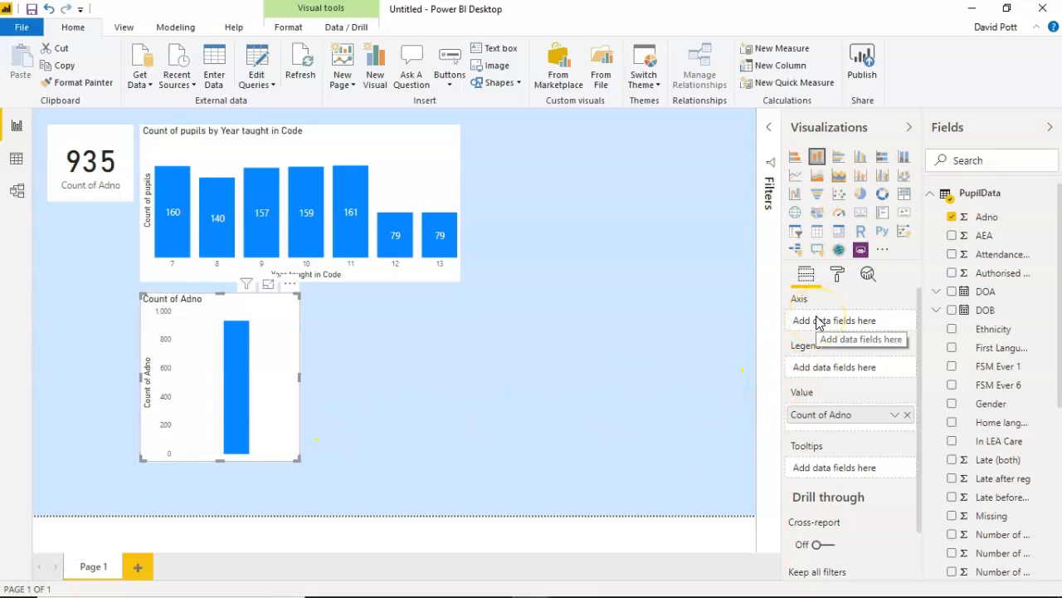
{"action": "scroll", "coordinate": [1005, 415], "scroll_direction": "down", "scroll_amount": 5}
{"action": "left_click_drag", "start_coordinate": [1004, 432], "coordinate": [855, 325]}
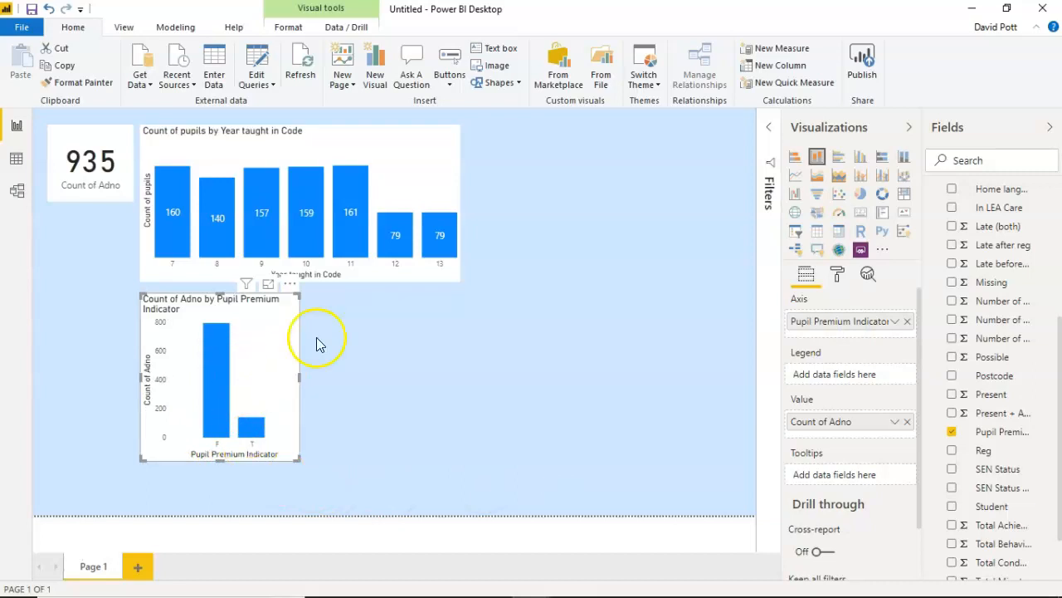
Copy the formatting of the year-group column chart onto the Pupil Premium chart with Format Painter.
{"action": "left_click", "coordinate": [215, 158]}
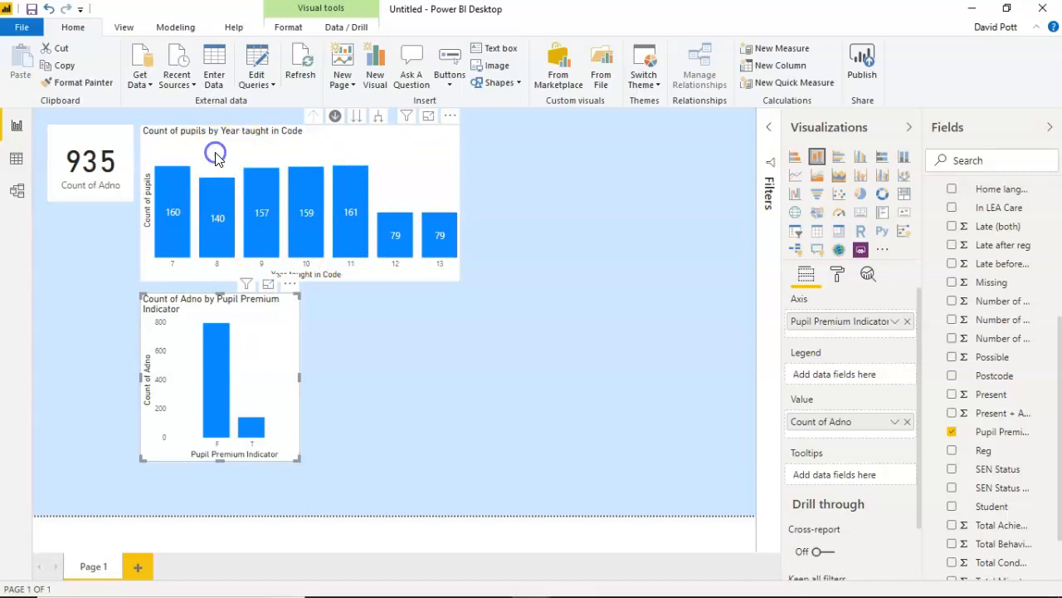
{"action": "left_click", "coordinate": [81, 83]}
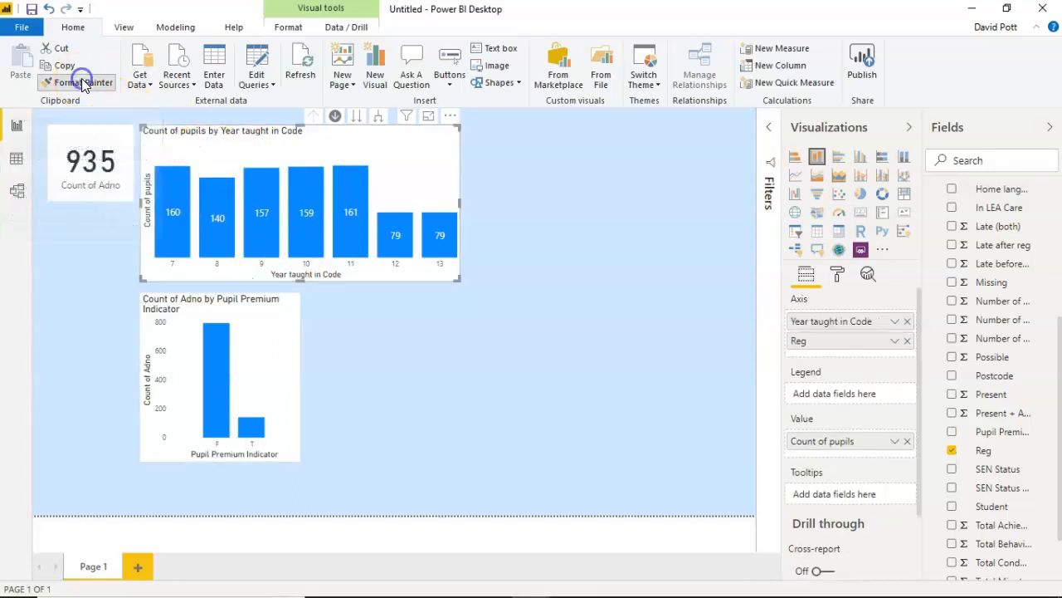
{"action": "left_click", "coordinate": [245, 356]}
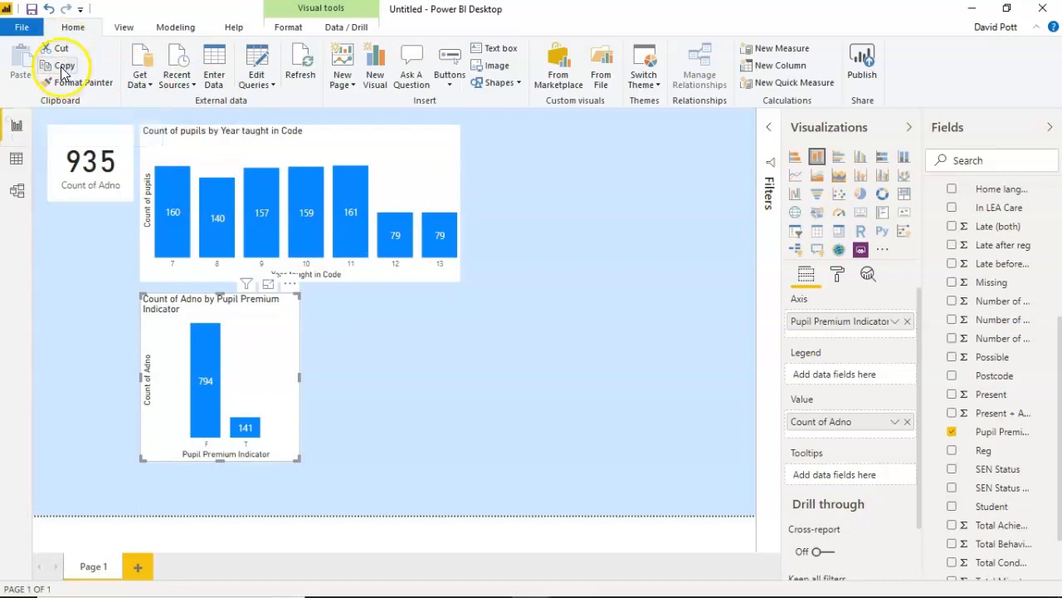
Duplicate the Pupil Premium chart beside the original and replace the copy's axis field with SEN Status Code.
{"action": "left_click", "coordinate": [20, 62]}
{"action": "left_click_drag", "start_coordinate": [217, 313], "coordinate": [387, 302]}
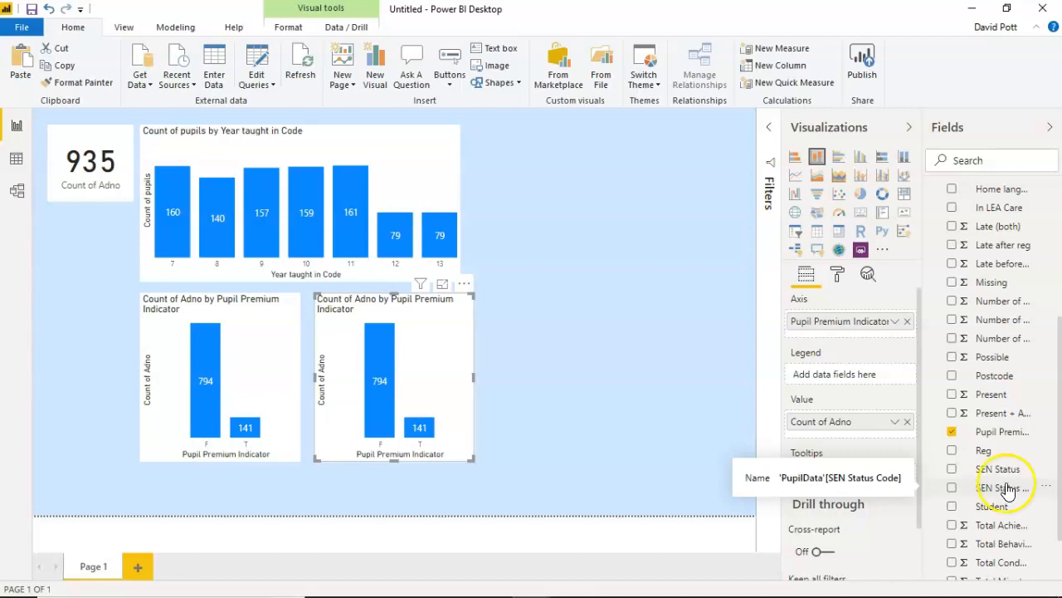
{"action": "left_click", "coordinate": [906, 324]}
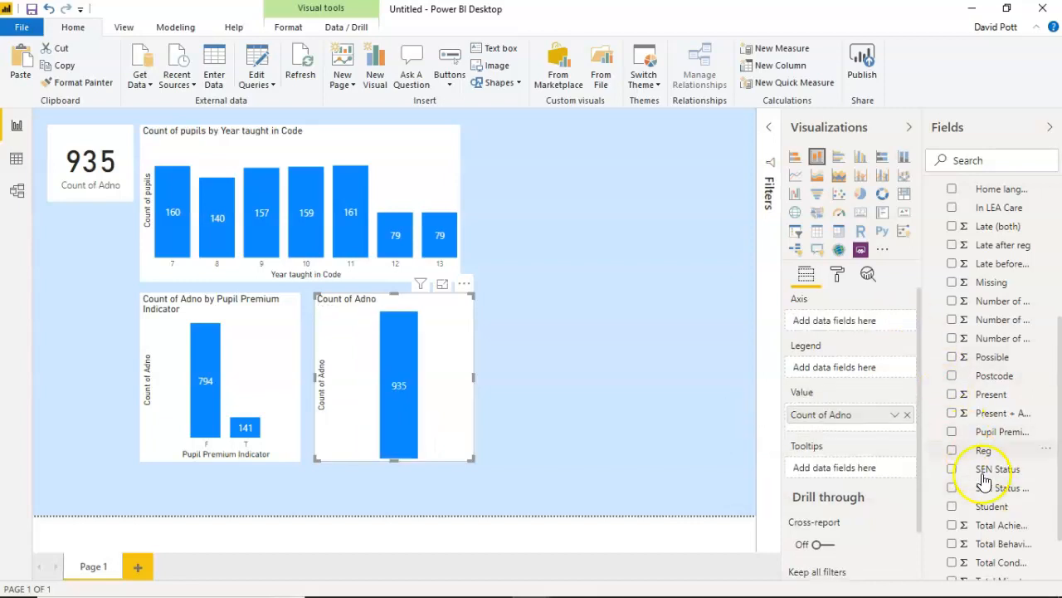
{"action": "left_click_drag", "start_coordinate": [1003, 492], "coordinate": [854, 330]}
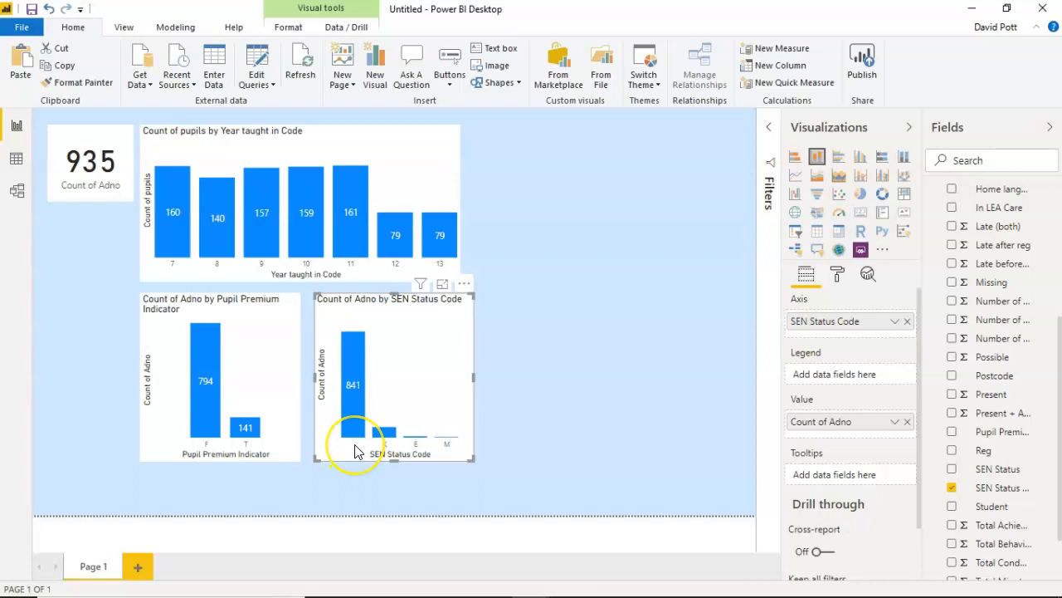
Filter the SEN Status Code chart with basic filtering so that it includes only codes E and K.
{"action": "left_click", "coordinate": [376, 305]}
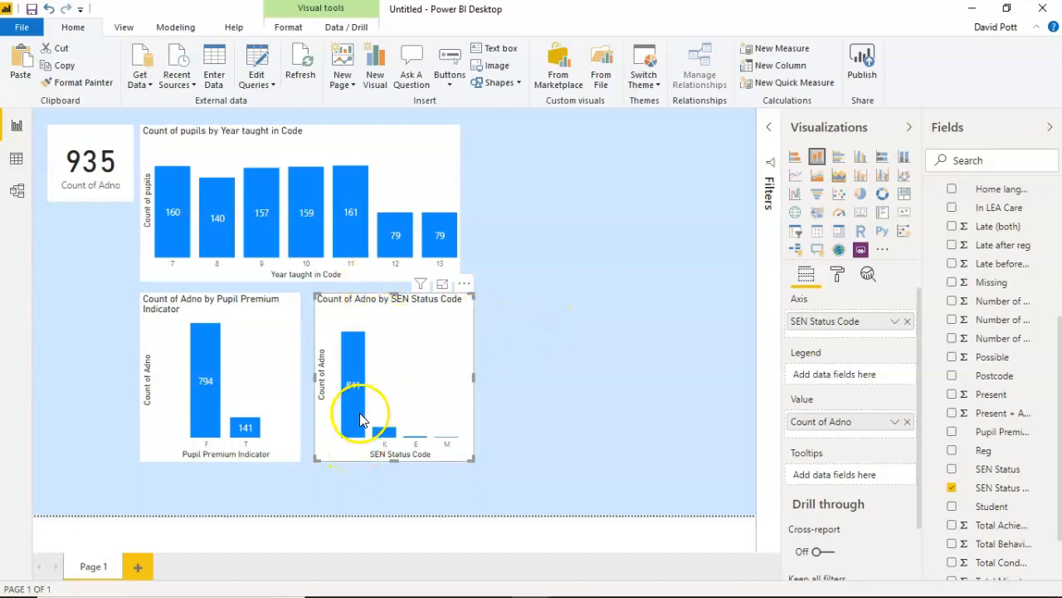
{"action": "mouse_move", "coordinate": [357, 402]}
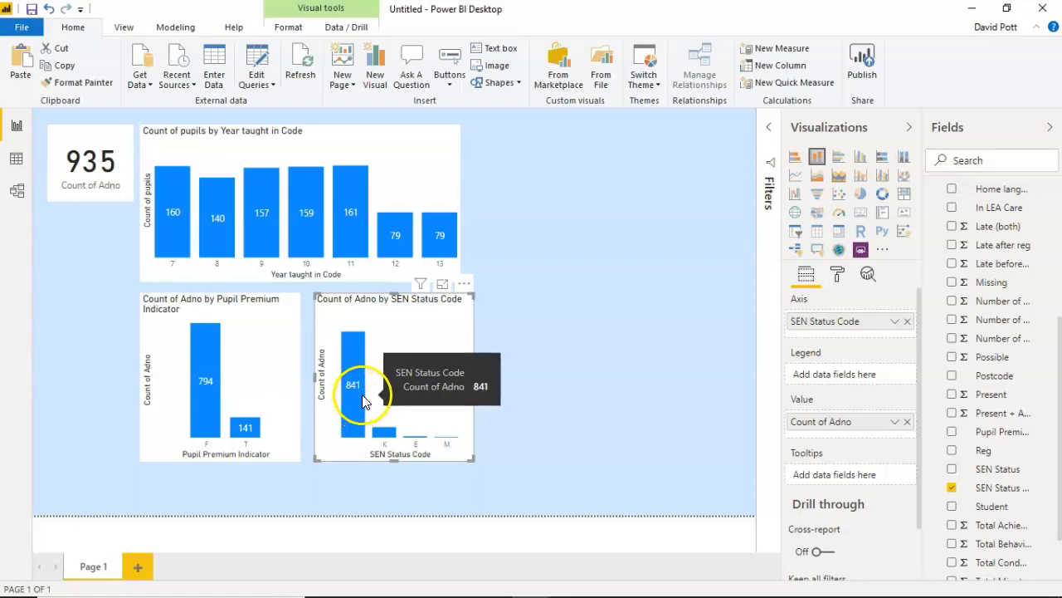
{"action": "mouse_move", "coordinate": [387, 438]}
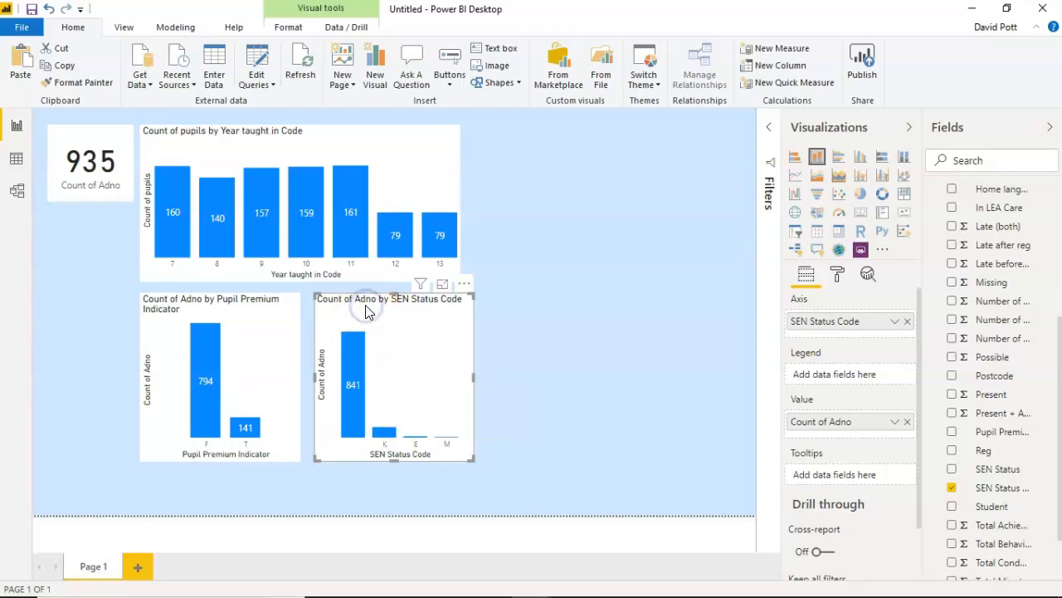
{"action": "left_click", "coordinate": [770, 126]}
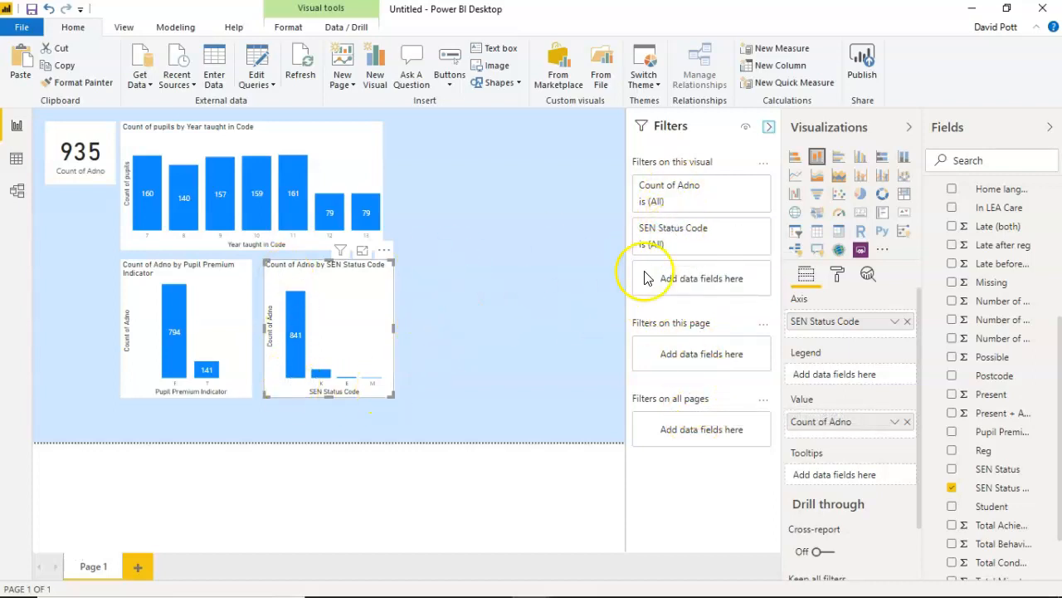
{"action": "left_click", "coordinate": [739, 232]}
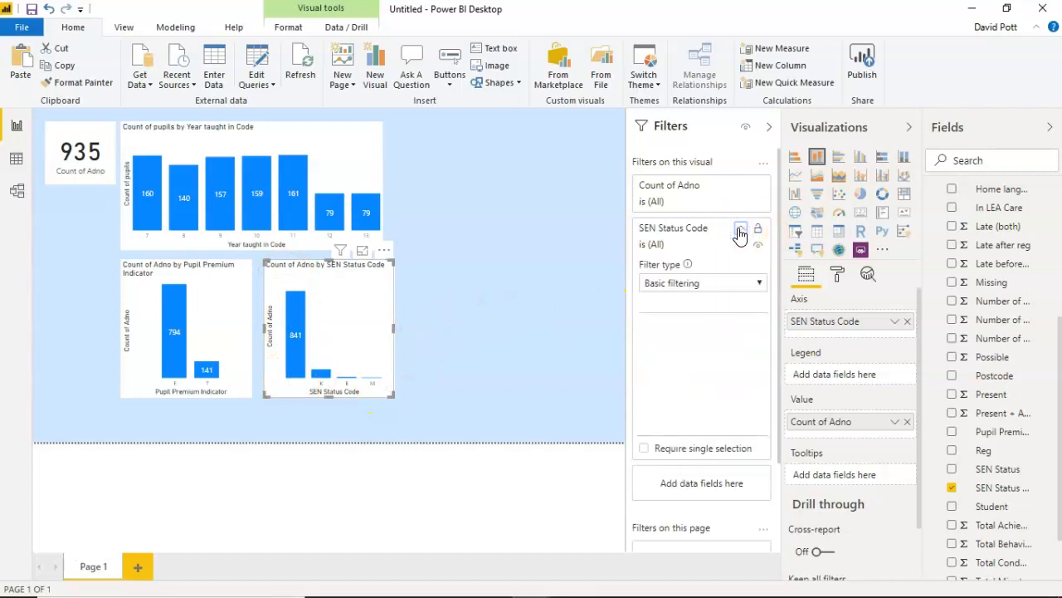
{"action": "left_click", "coordinate": [650, 358]}
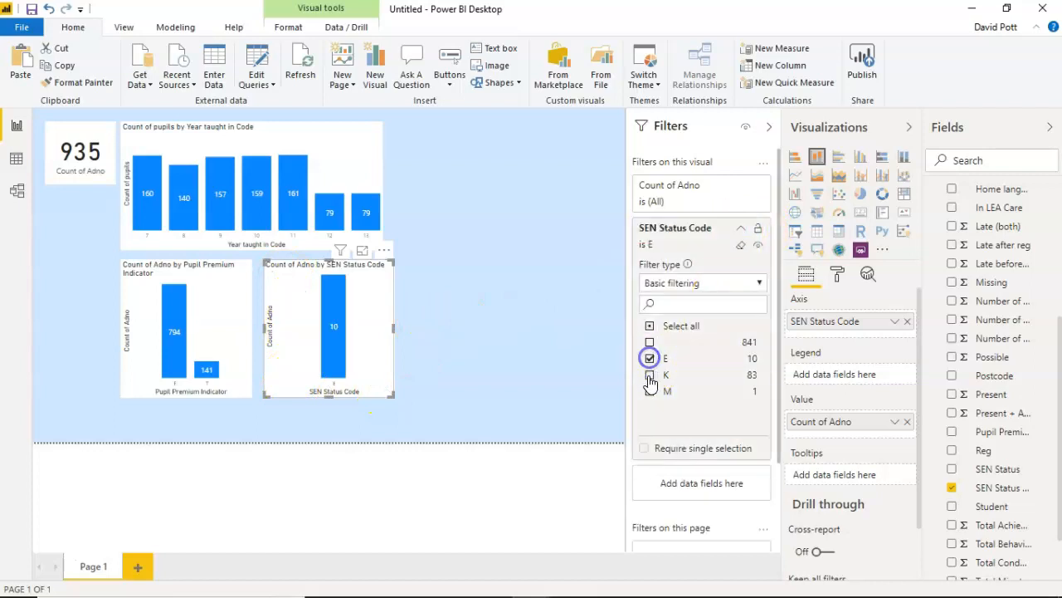
{"action": "left_click", "coordinate": [650, 375]}
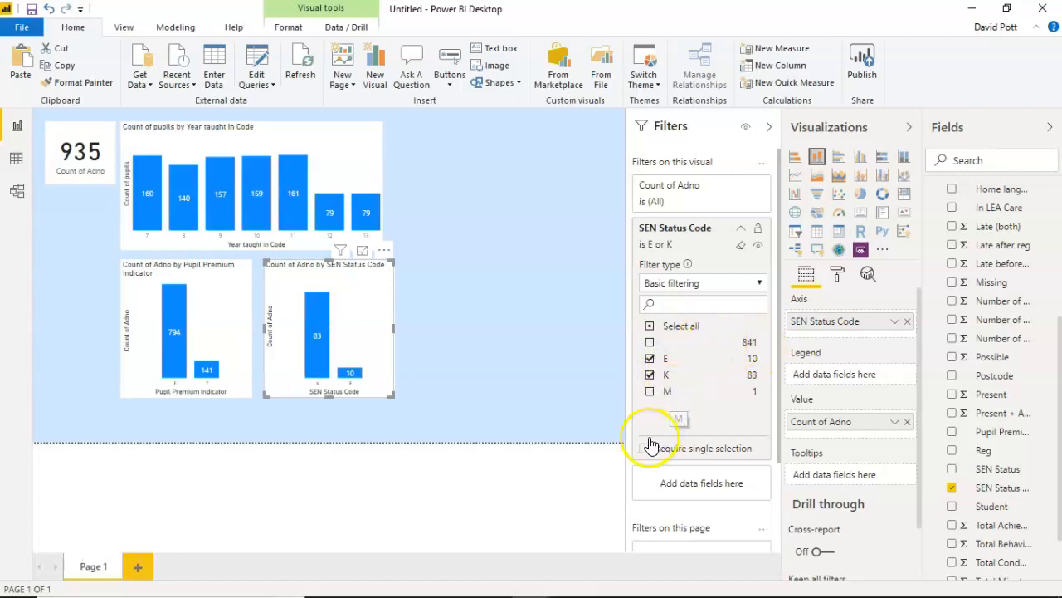
{"action": "left_click", "coordinate": [742, 230]}
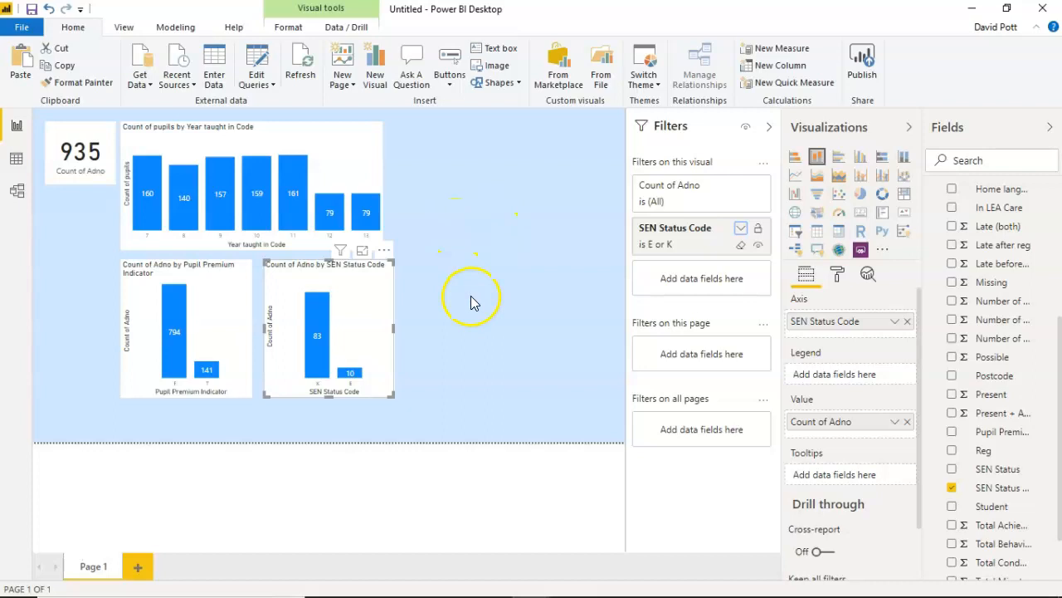
{"action": "left_click", "coordinate": [467, 172]}
Duplicate the Pupil Premium chart, place the copy to the right of the year-group chart and shorten it to the same height.
{"action": "left_click", "coordinate": [210, 329]}
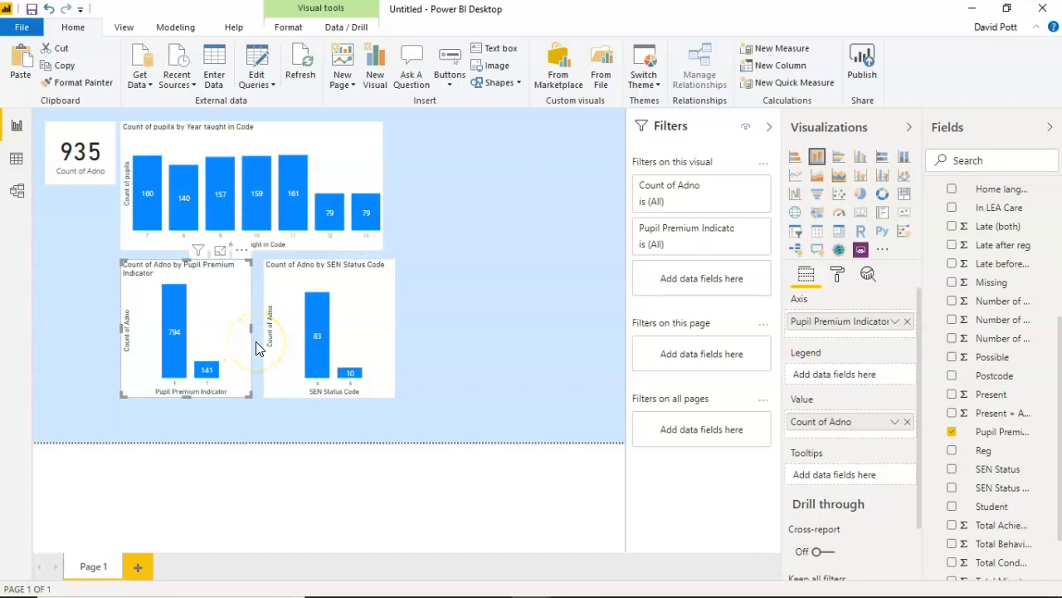
{"action": "left_click", "coordinate": [225, 307]}
{"action": "key", "text": "ctrl+v"}
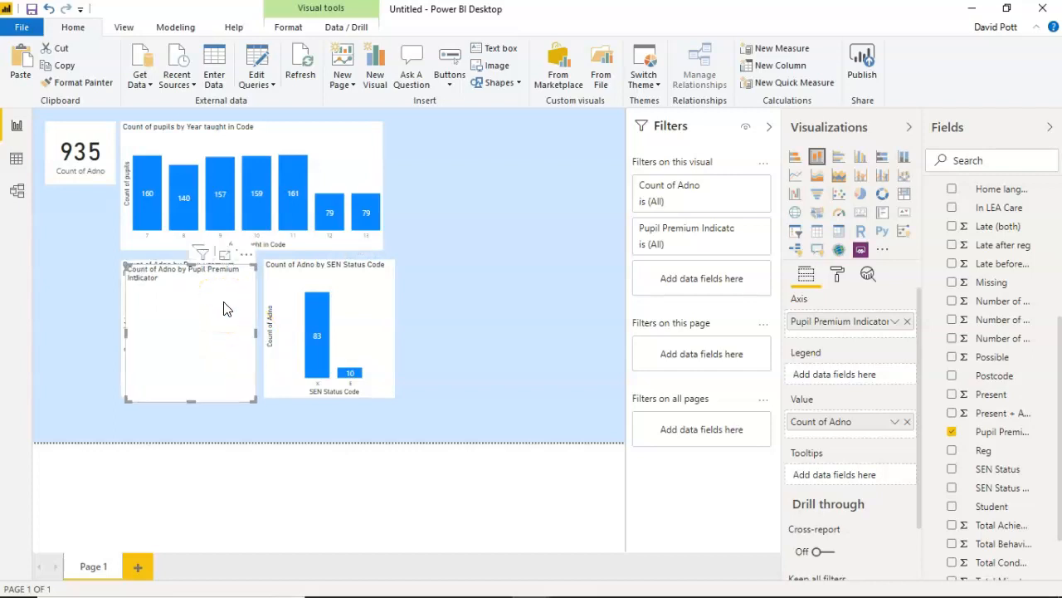
{"action": "left_click_drag", "start_coordinate": [224, 309], "coordinate": [510, 164]}
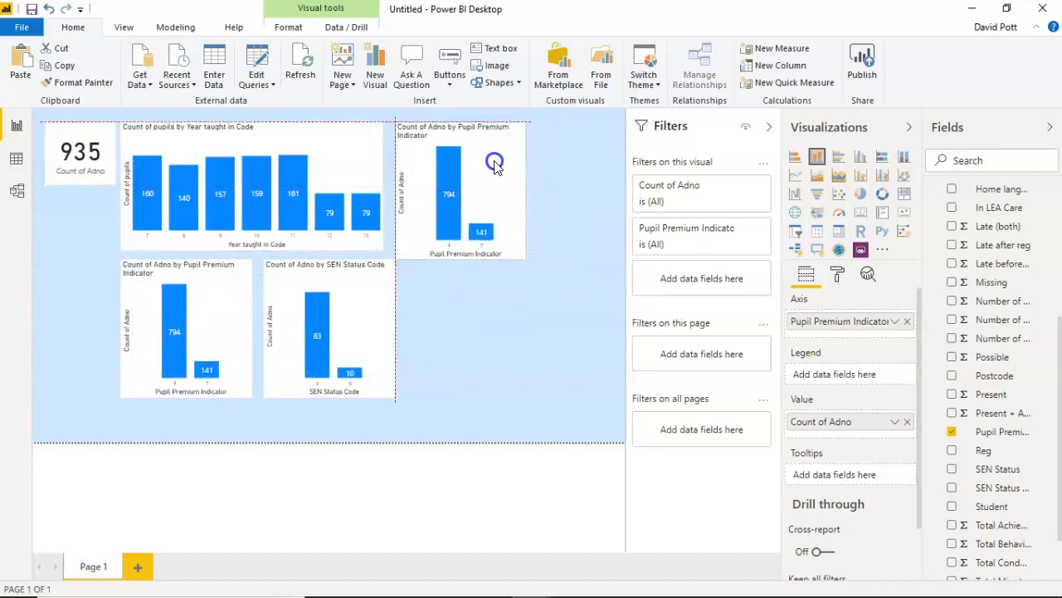
{"action": "left_click", "coordinate": [484, 259]}
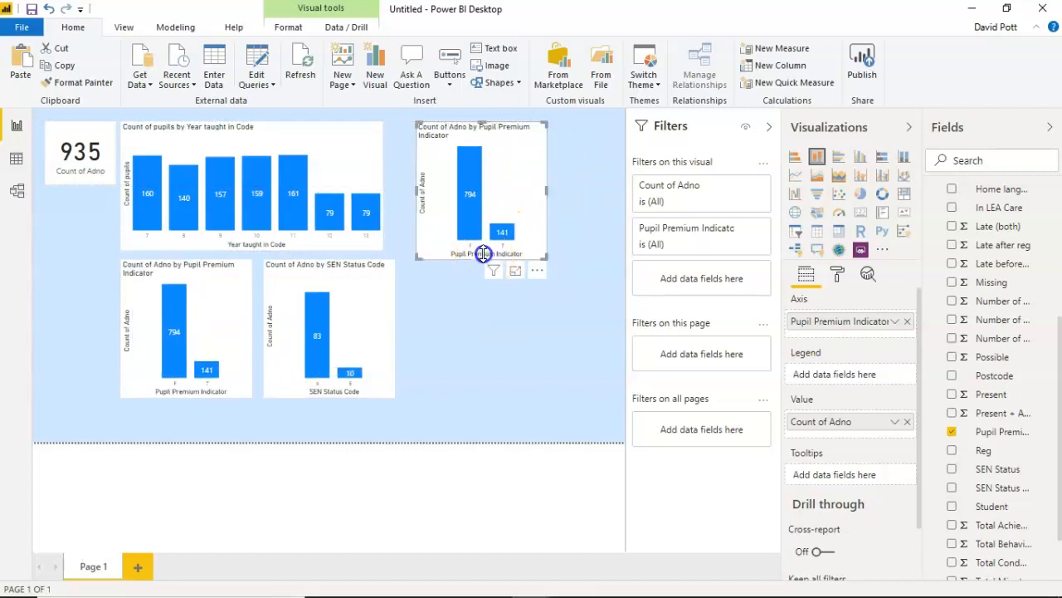
{"action": "left_click_drag", "start_coordinate": [483, 253], "coordinate": [483, 251]}
{"action": "left_click", "coordinate": [562, 255]}
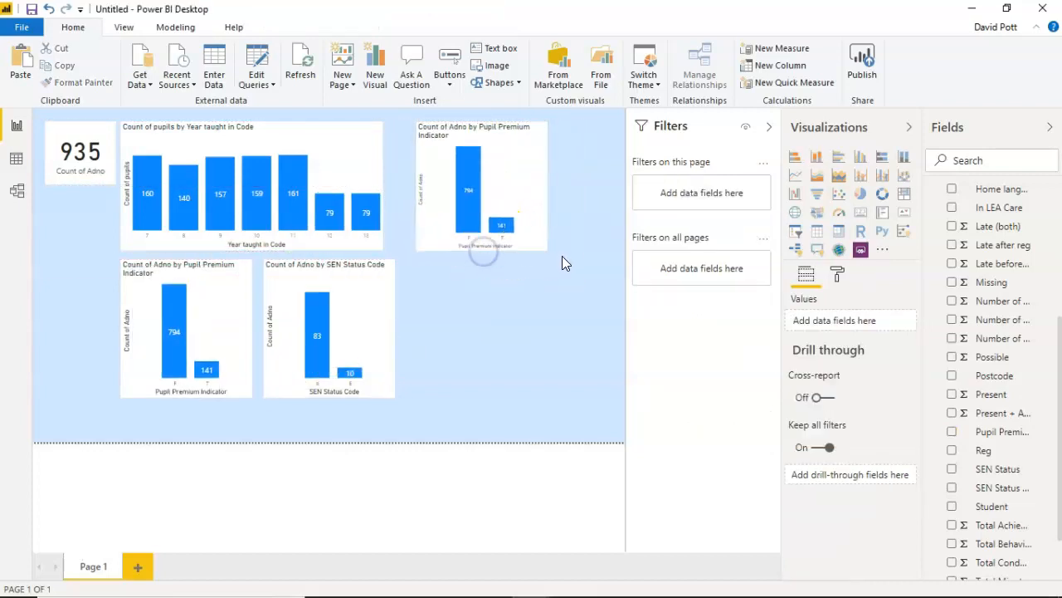
Replace Pupil Premium Indicator with Gender as the axis field of the copied chart in the upper right area.
{"action": "left_click", "coordinate": [482, 135]}
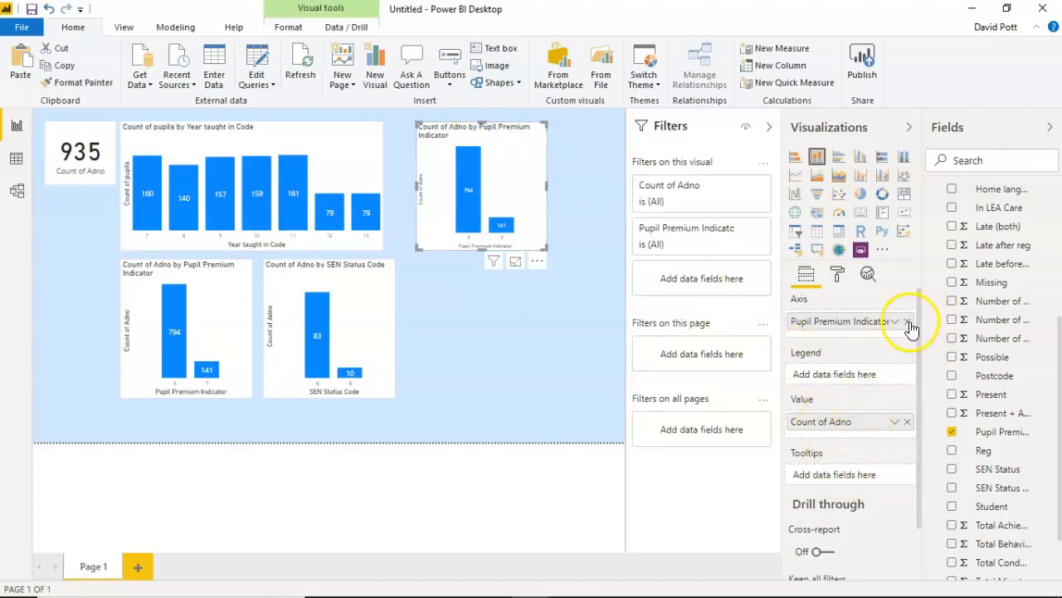
{"action": "left_click", "coordinate": [908, 322]}
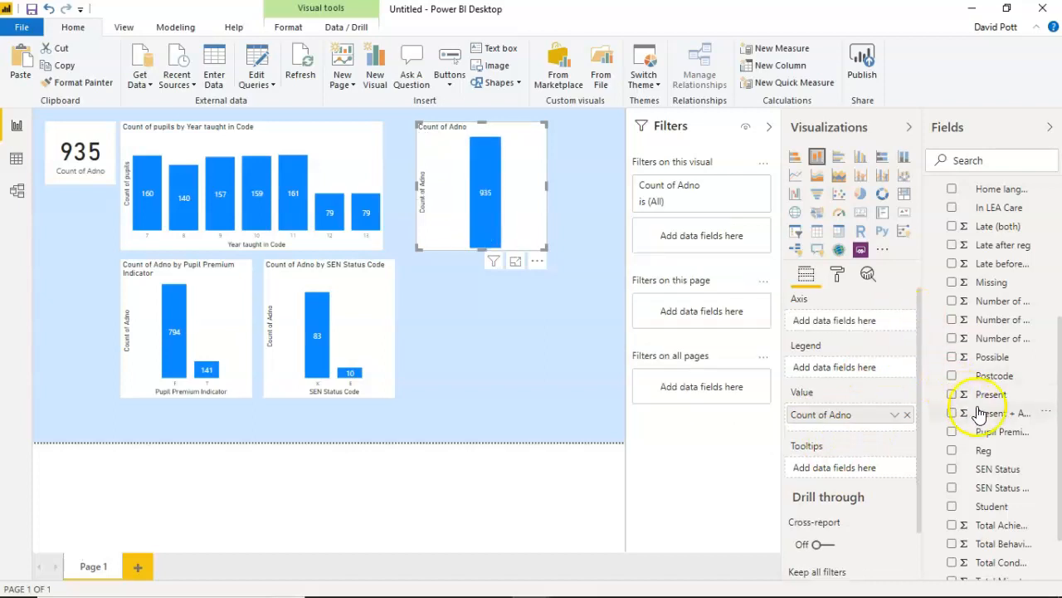
{"action": "scroll", "coordinate": [996, 324], "scroll_direction": "up", "scroll_amount": 4}
{"action": "left_click_drag", "start_coordinate": [996, 323], "coordinate": [853, 323]}
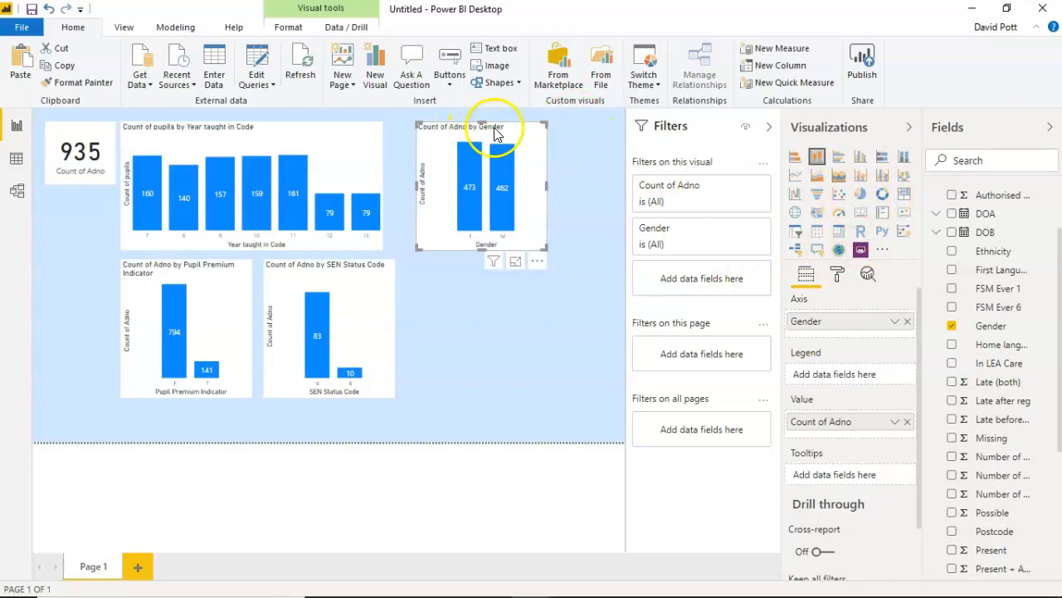
Convert the Gender column chart to a pie chart and widen it towards the page's right edge.
{"action": "left_click", "coordinate": [861, 195]}
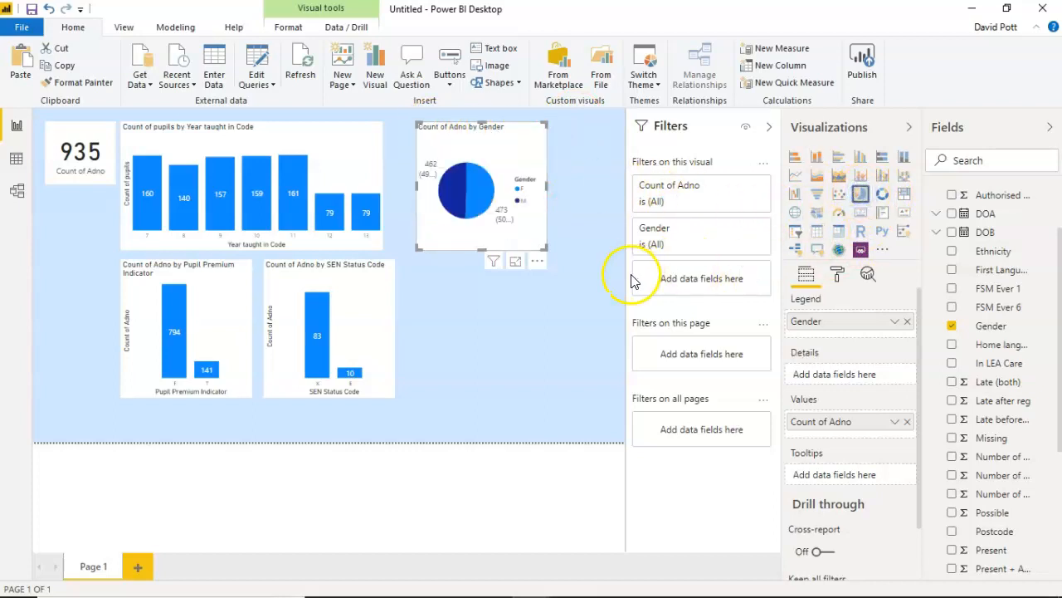
{"action": "left_click_drag", "start_coordinate": [546, 189], "coordinate": [586, 195]}
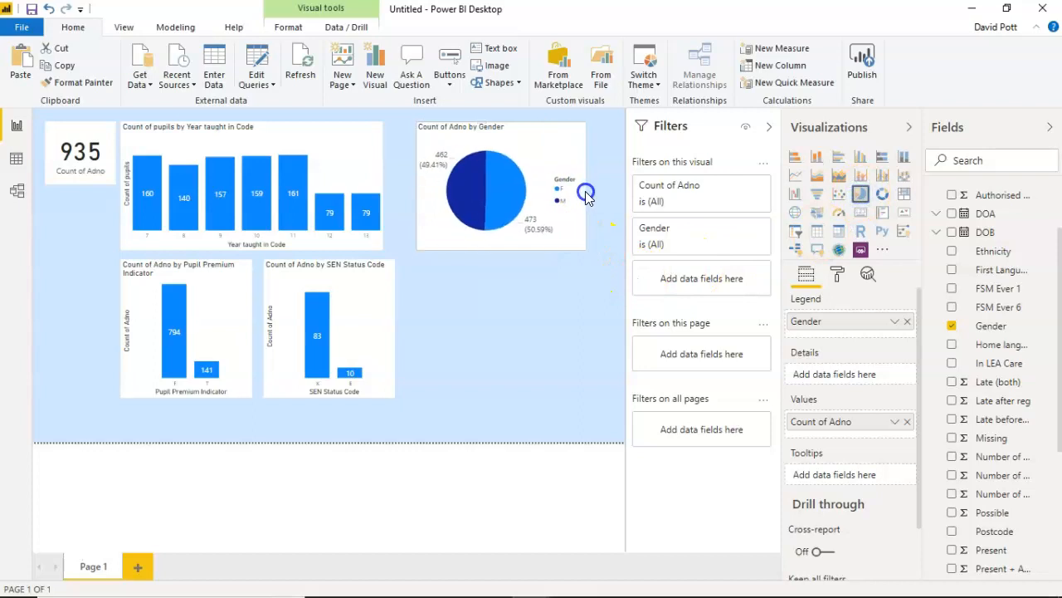
{"action": "left_click", "coordinate": [548, 304]}
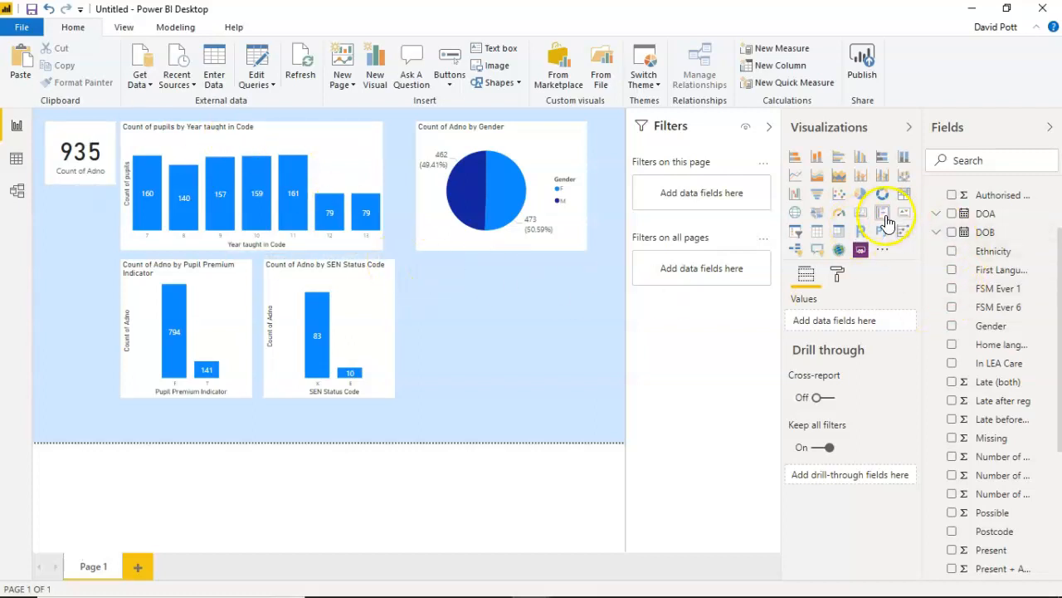
Add an empty card directly below the Gender pie chart, match its width to the pie and reduce its height.
{"action": "left_click", "coordinate": [860, 213]}
{"action": "left_click_drag", "start_coordinate": [67, 214], "coordinate": [587, 291]}
{"action": "left_click", "coordinate": [498, 335]}
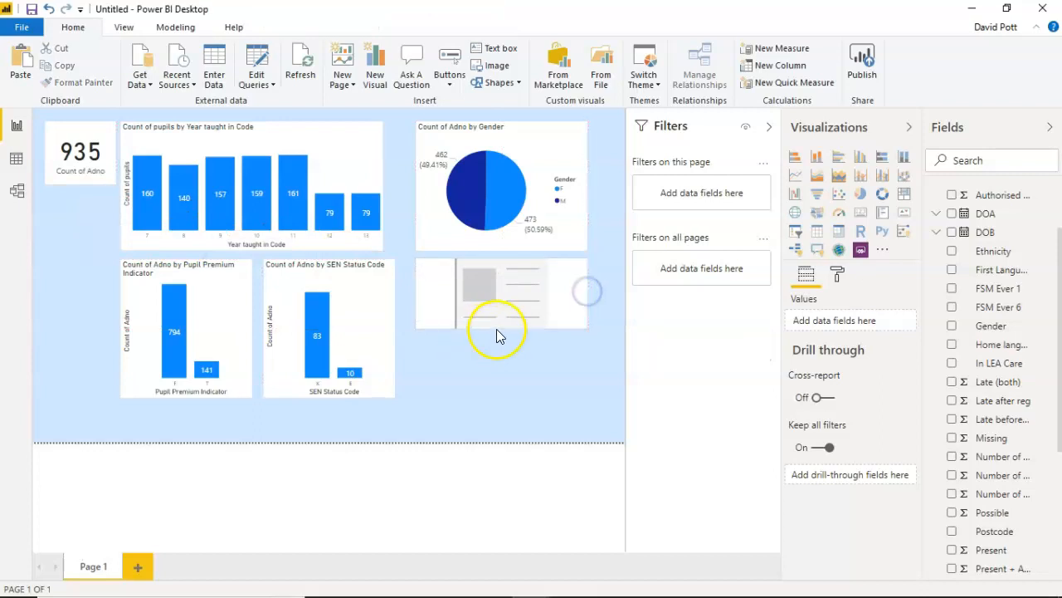
{"action": "left_click", "coordinate": [493, 326]}
{"action": "left_click", "coordinate": [499, 328]}
{"action": "left_click", "coordinate": [501, 321]}
{"action": "left_click_drag", "start_coordinate": [497, 328], "coordinate": [495, 304]}
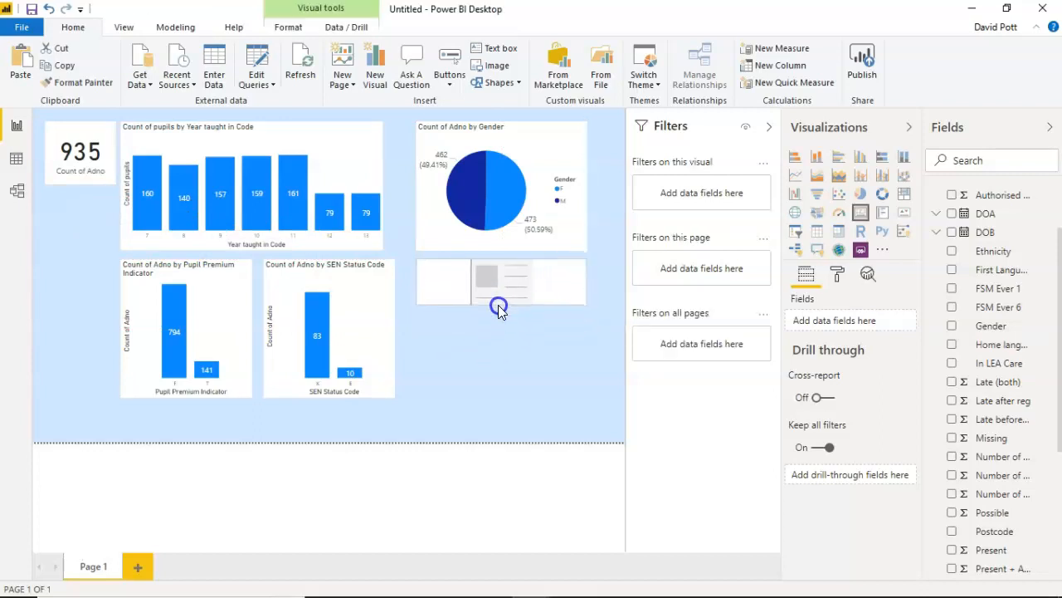
{"action": "left_click", "coordinate": [569, 408]}
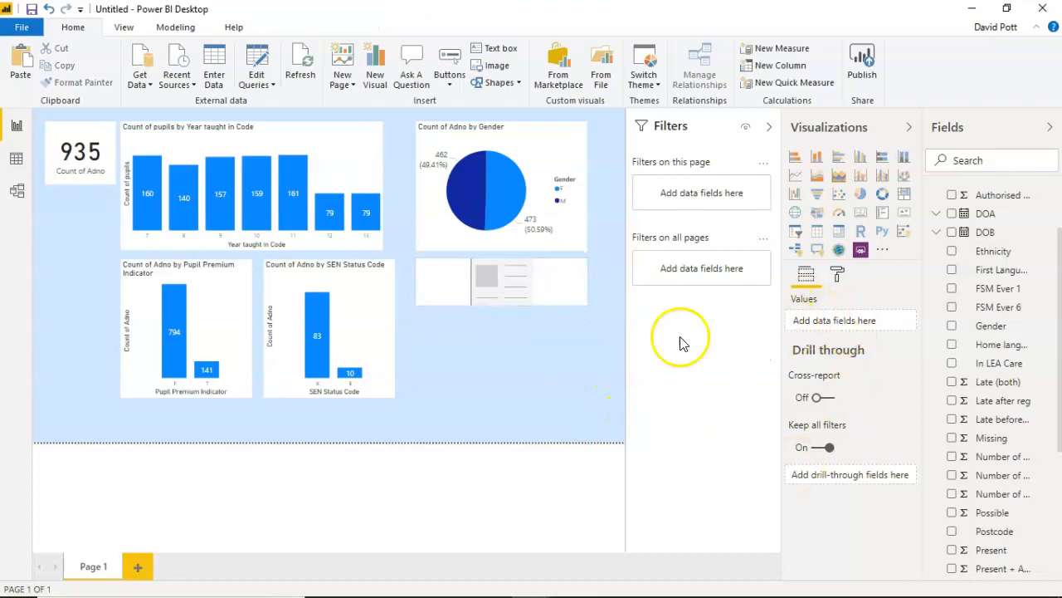
{"action": "left_click", "coordinate": [556, 279]}
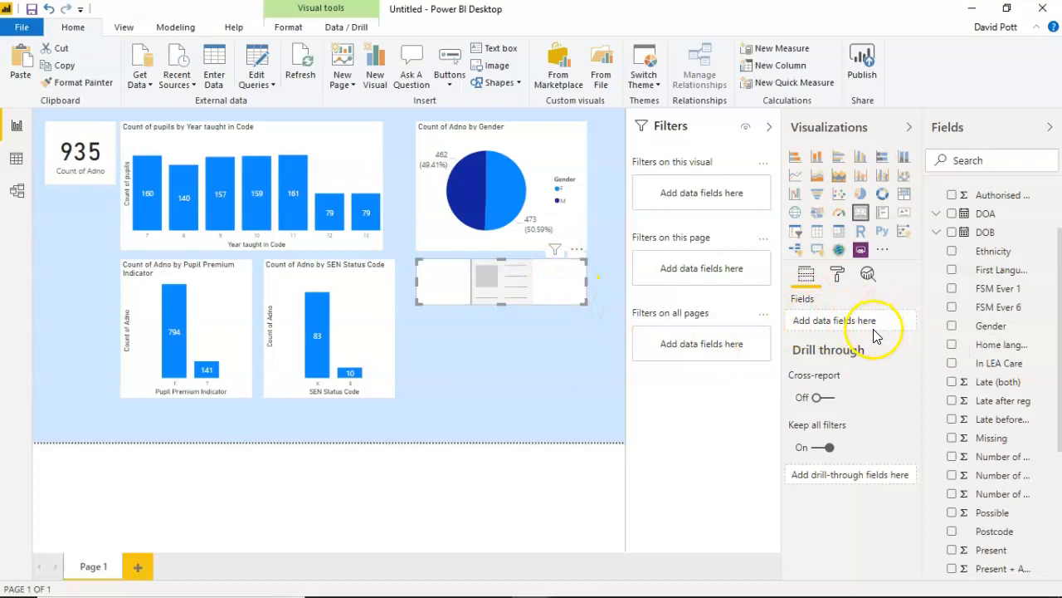
Add the Home language field to the empty card below the Gender pie chart.
{"action": "scroll", "coordinate": [971, 369], "scroll_direction": "down", "scroll_amount": 3}
{"action": "scroll", "coordinate": [976, 373], "scroll_direction": "down", "scroll_amount": 2}
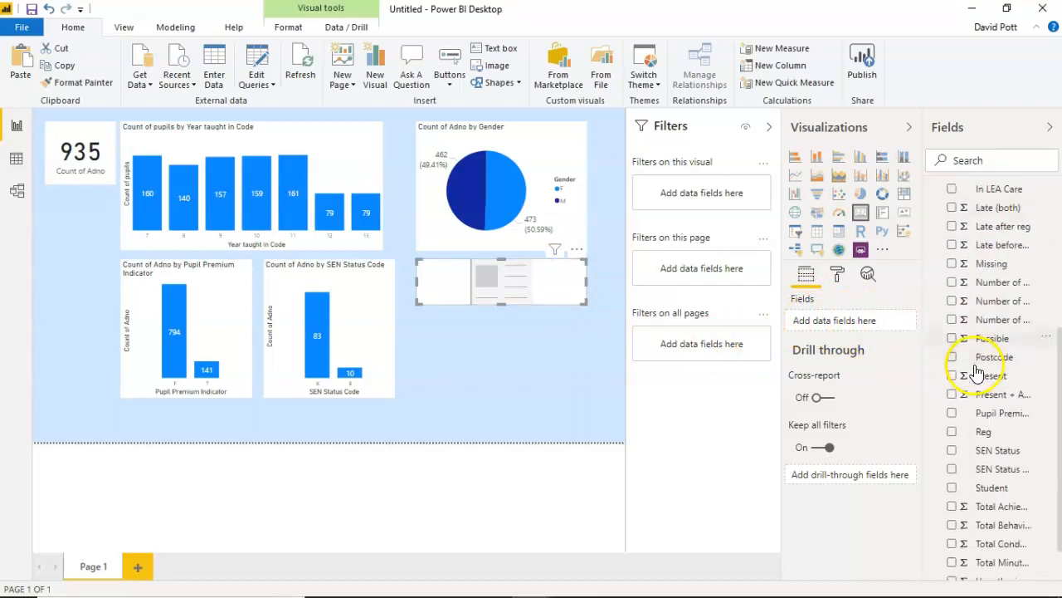
{"action": "scroll", "coordinate": [998, 415], "scroll_direction": "up", "scroll_amount": 6}
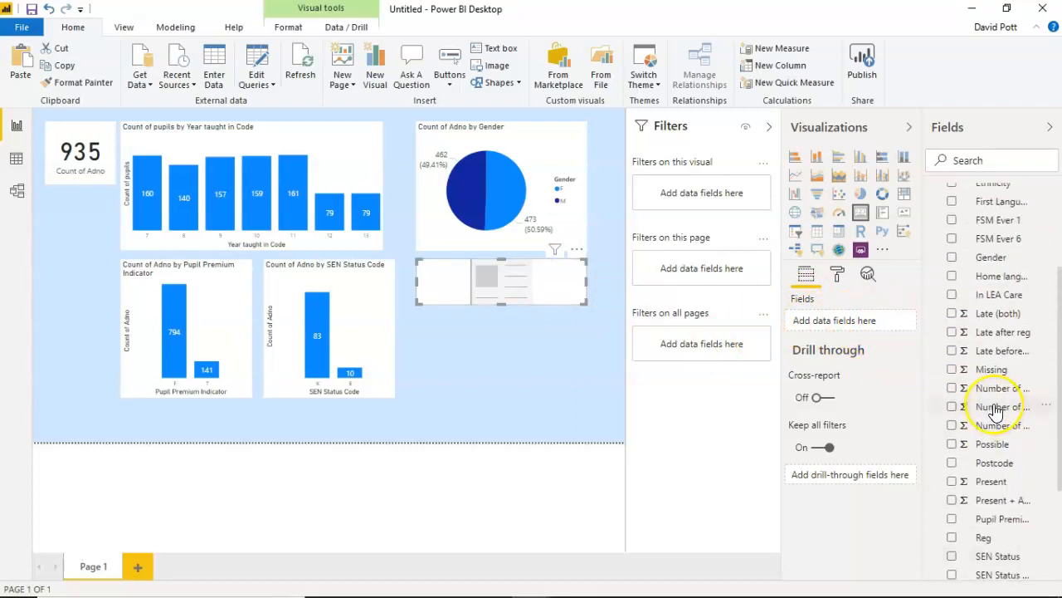
{"action": "scroll", "coordinate": [995, 410], "scroll_direction": "down", "scroll_amount": 3}
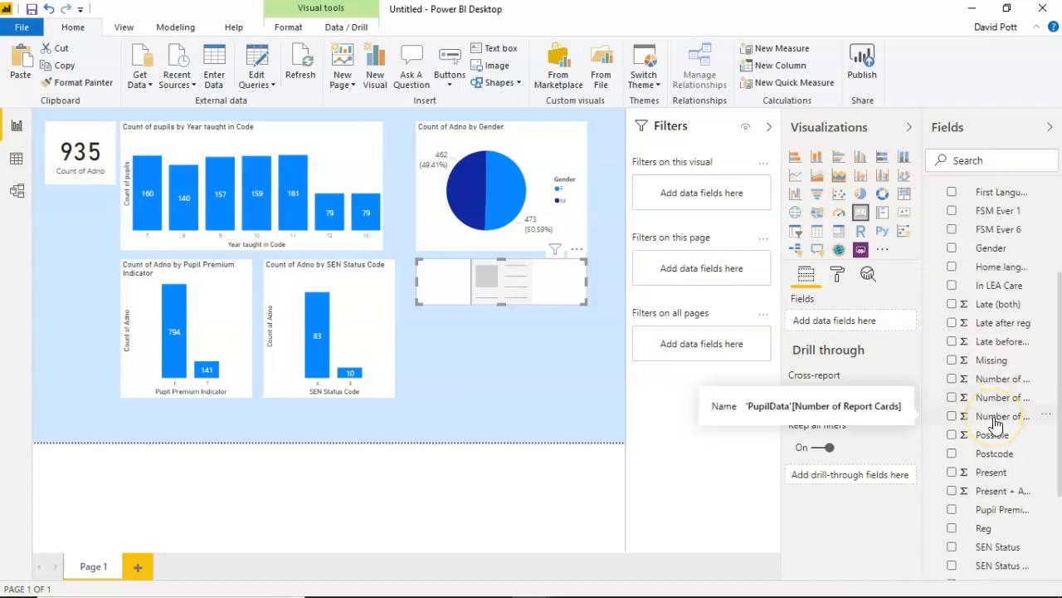
{"action": "scroll", "coordinate": [996, 419], "scroll_direction": "up", "scroll_amount": 2}
{"action": "left_click_drag", "start_coordinate": [1003, 356], "coordinate": [861, 330]}
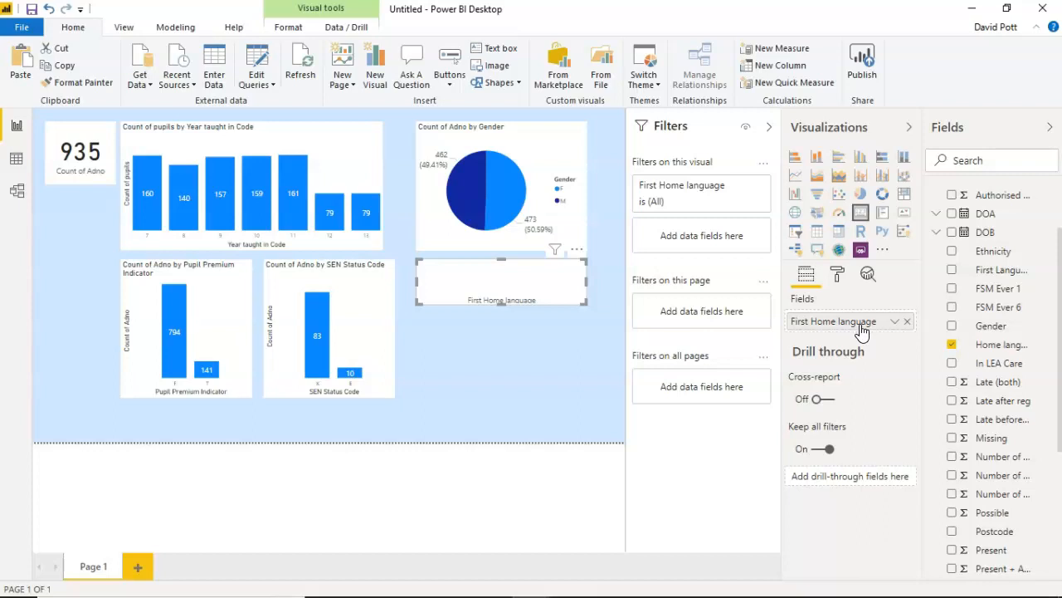
Change the aggregation of Home language on the card to Count (Distinct).
{"action": "left_click", "coordinate": [895, 322]}
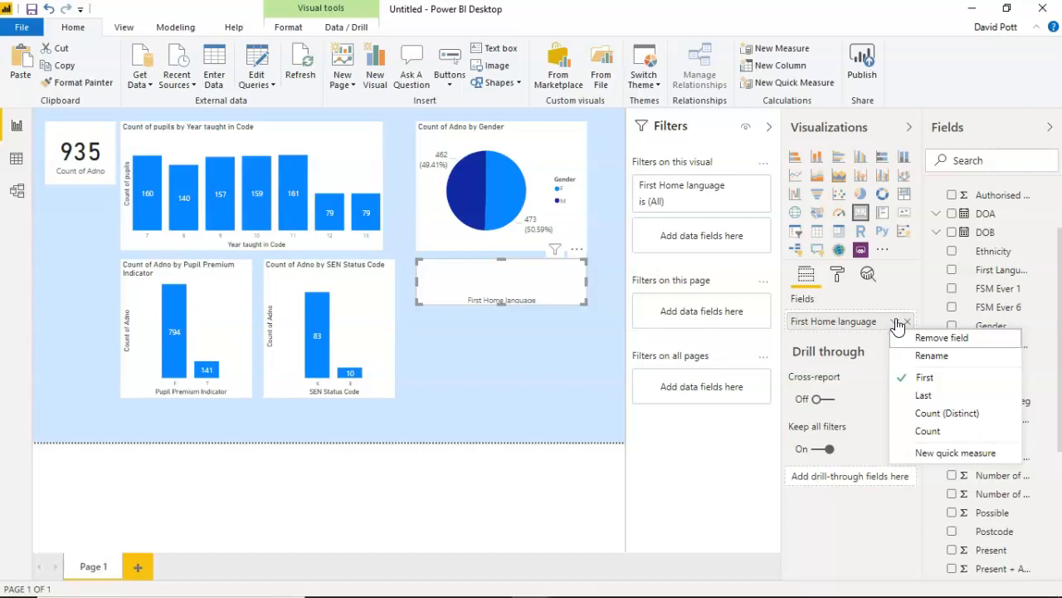
{"action": "left_click", "coordinate": [929, 430]}
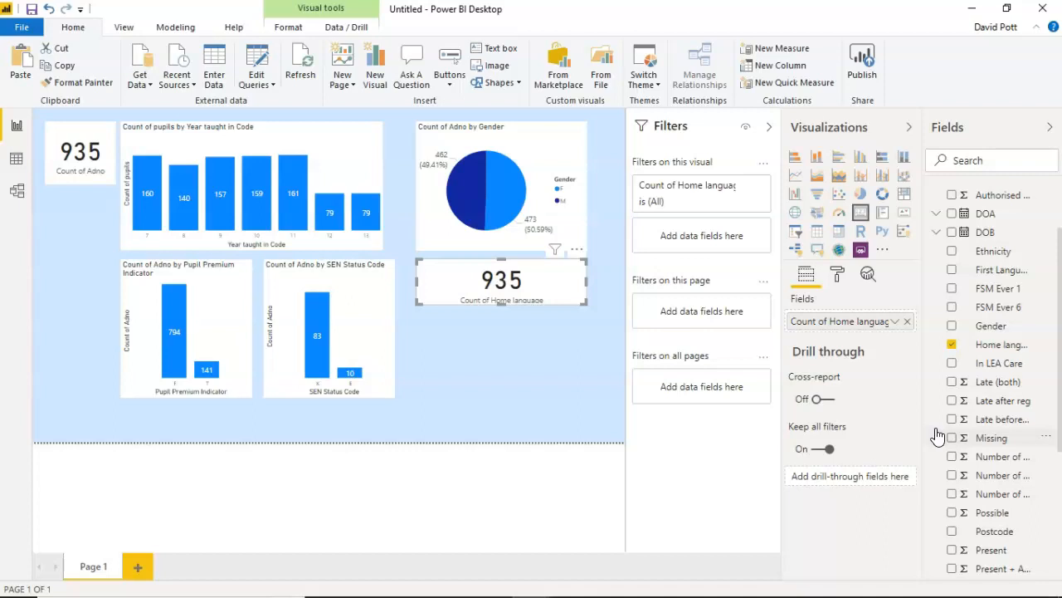
{"action": "left_click", "coordinate": [896, 323]}
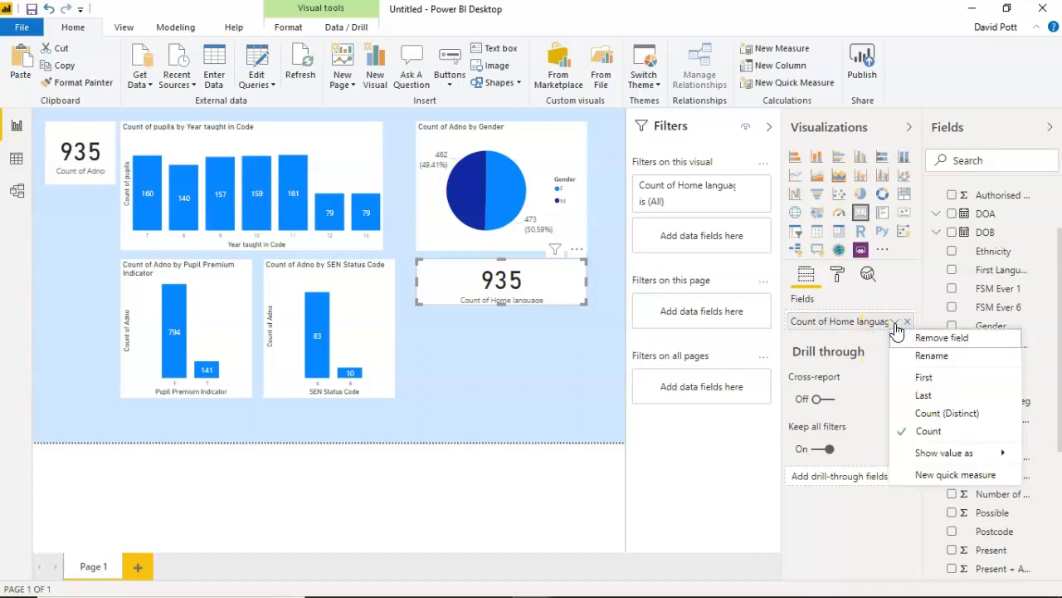
{"action": "left_click", "coordinate": [942, 413]}
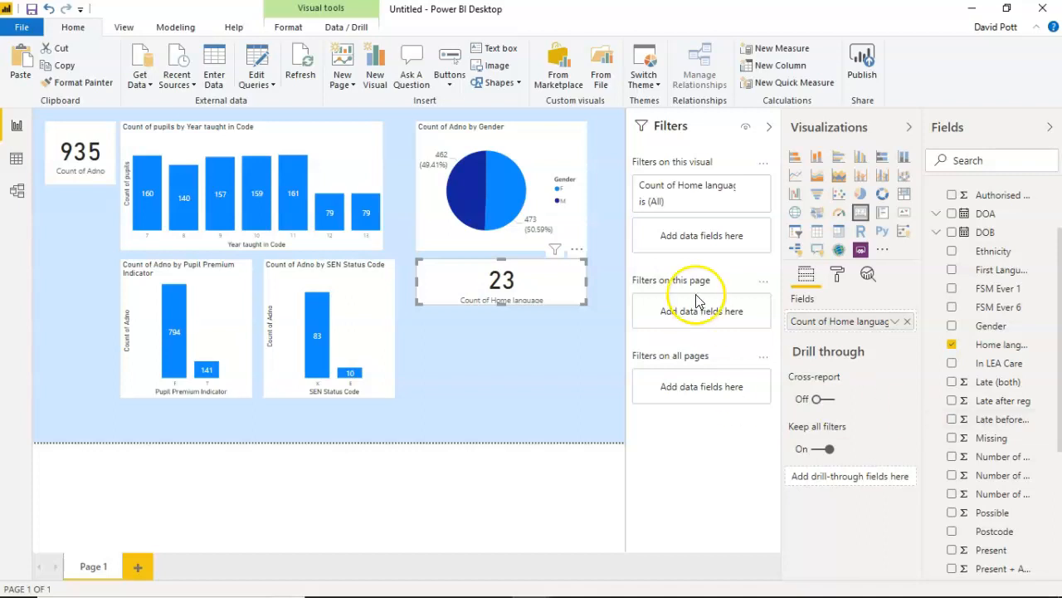
Add an empty treemap directly below the Home language card and widen it to match the card.
{"action": "left_click", "coordinate": [508, 375]}
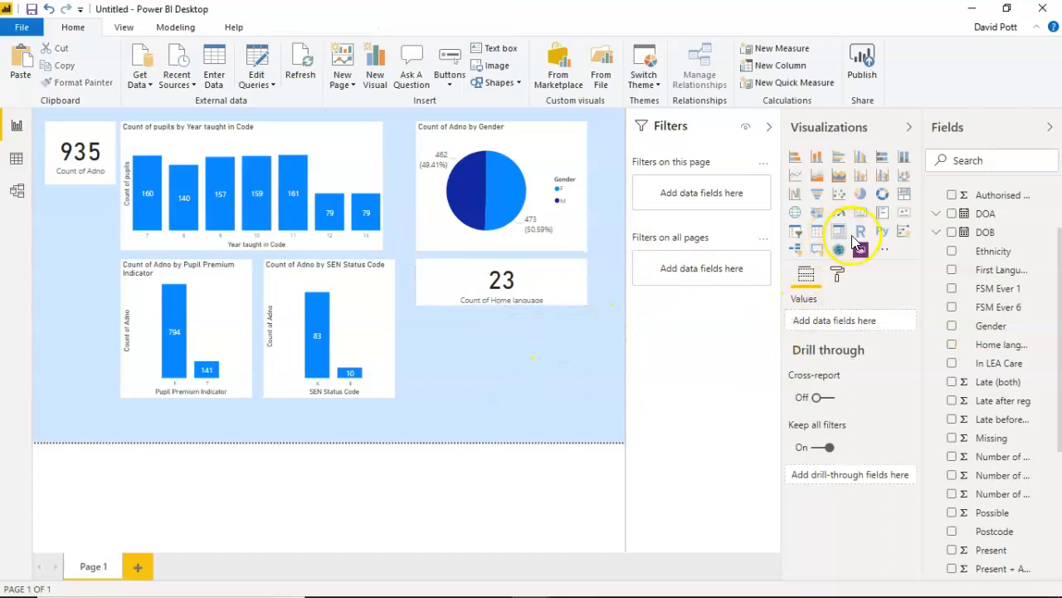
{"action": "left_click", "coordinate": [500, 366]}
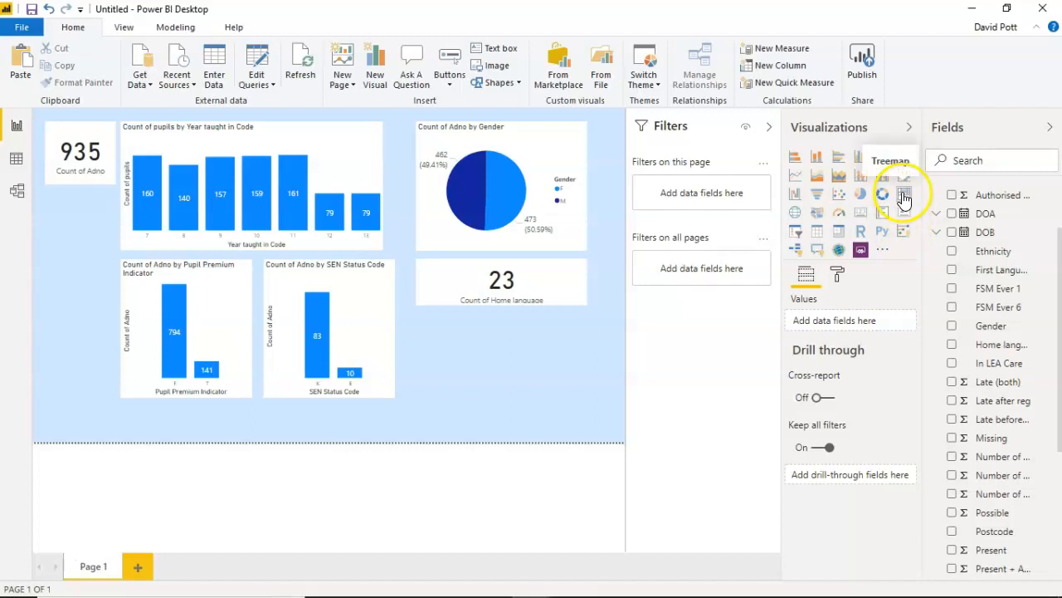
{"action": "left_click", "coordinate": [434, 403]}
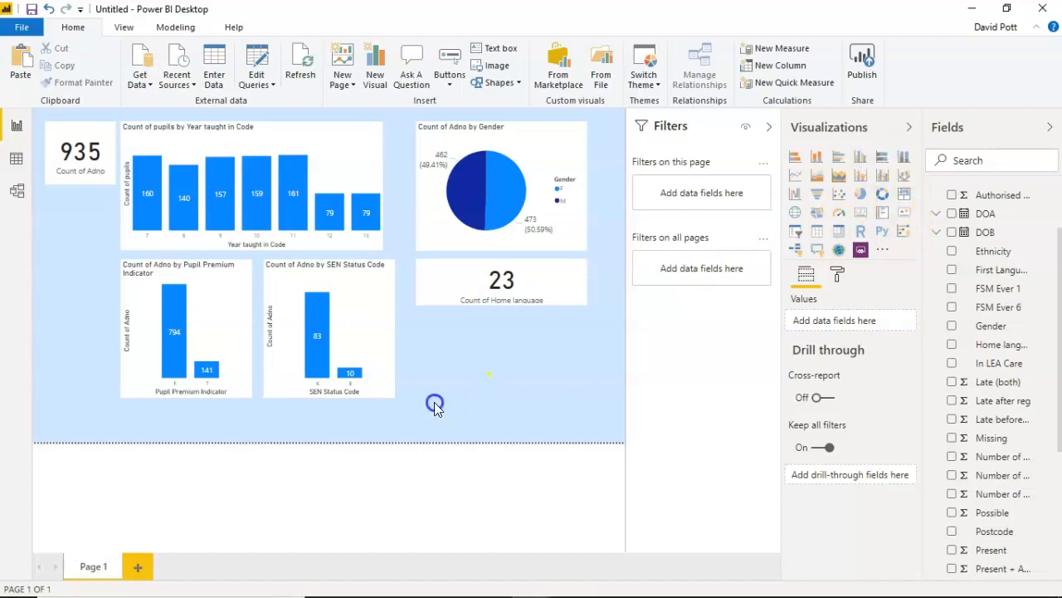
{"action": "left_click", "coordinate": [904, 203]}
{"action": "left_click_drag", "start_coordinate": [83, 230], "coordinate": [451, 413]}
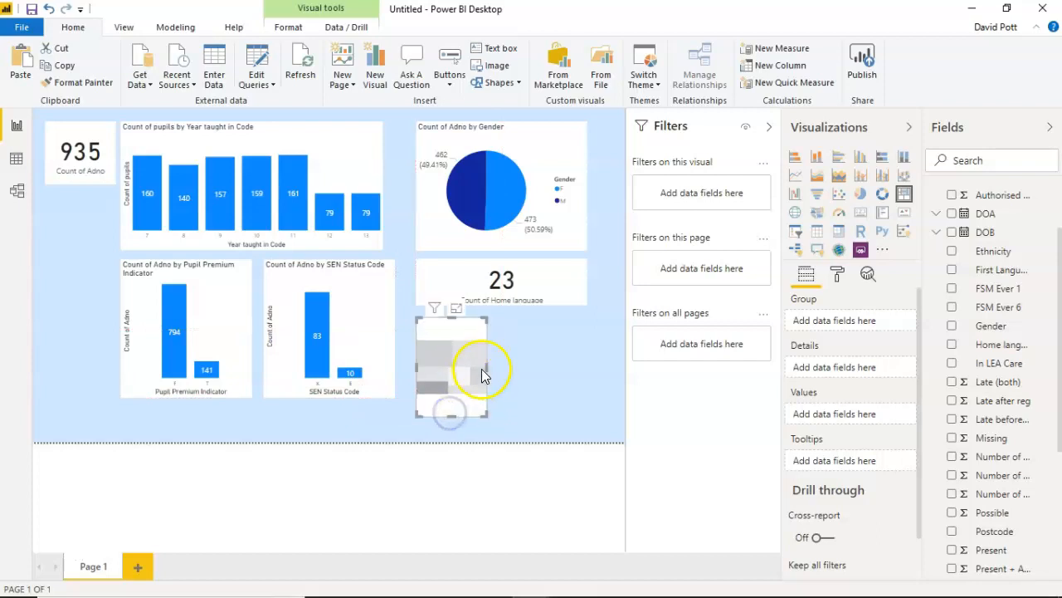
{"action": "left_click_drag", "start_coordinate": [487, 368], "coordinate": [589, 370]}
{"action": "left_click", "coordinate": [590, 370]}
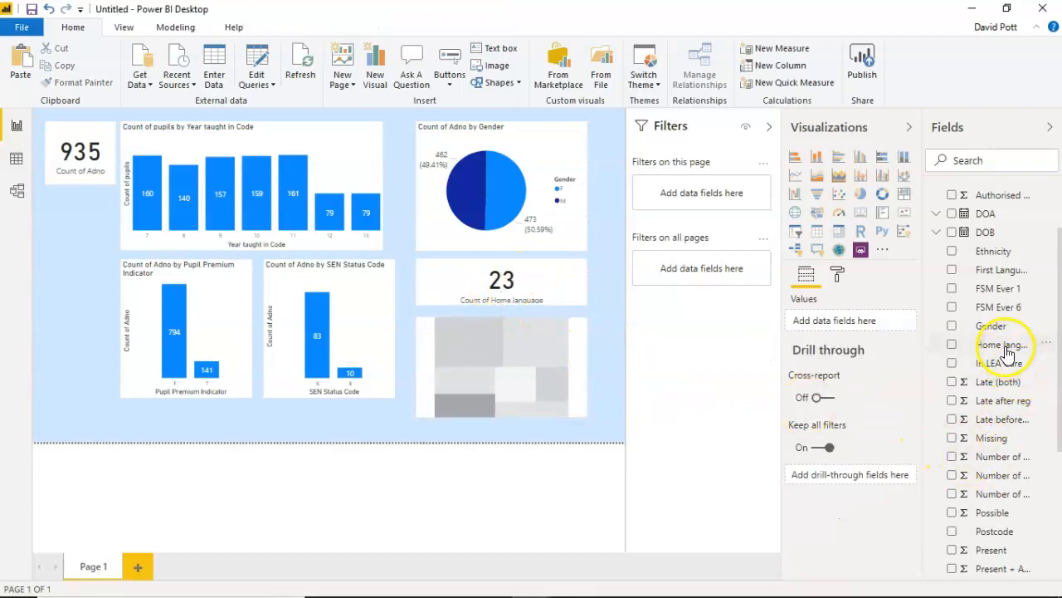
Group the empty treemap by Home language.
{"action": "left_click_drag", "start_coordinate": [1006, 352], "coordinate": [726, 451]}
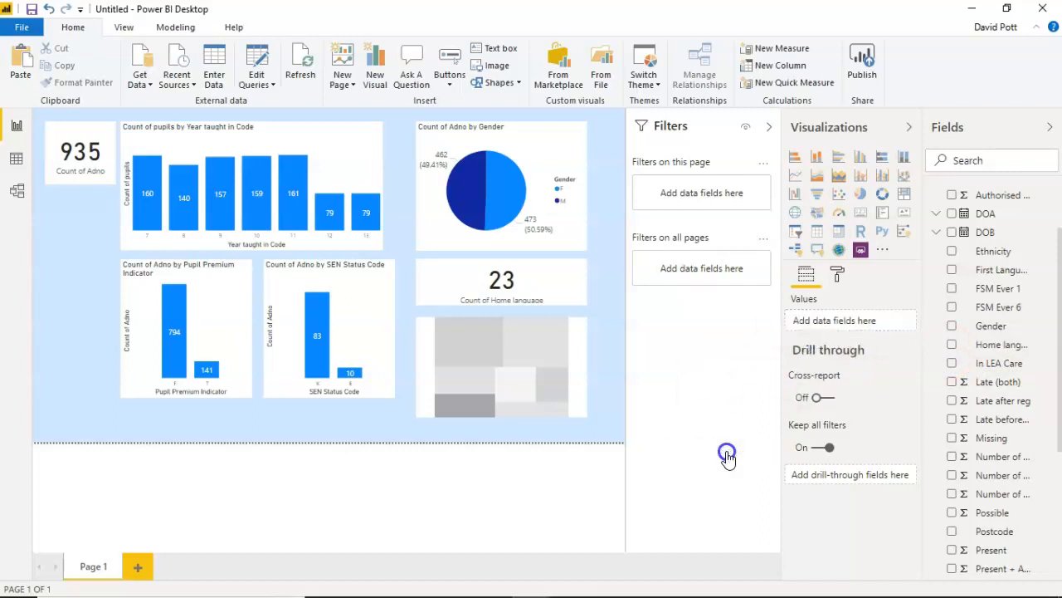
{"action": "left_click", "coordinate": [543, 351]}
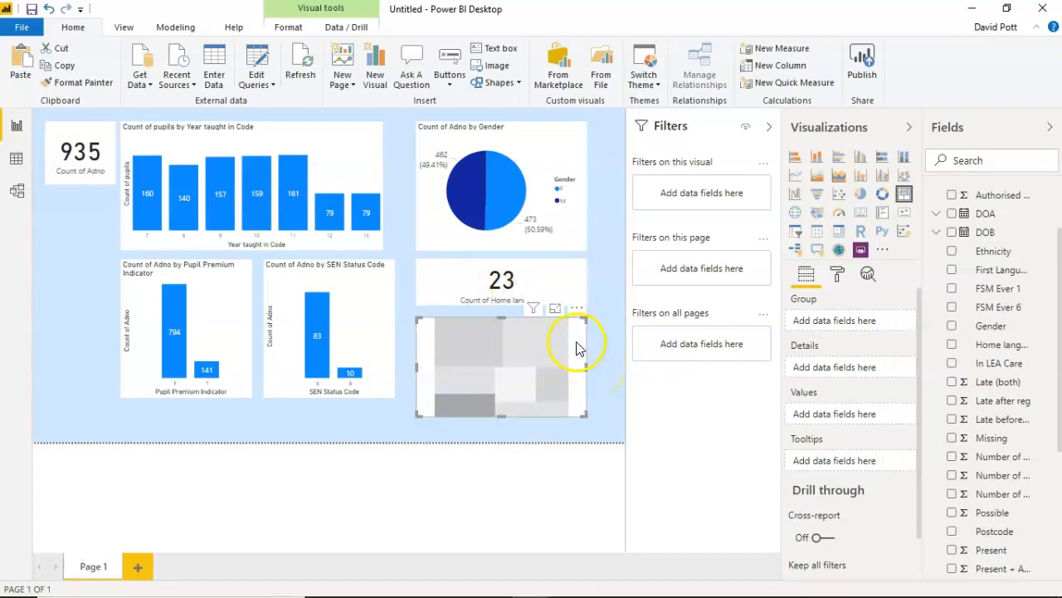
{"action": "left_click_drag", "start_coordinate": [998, 351], "coordinate": [841, 323]}
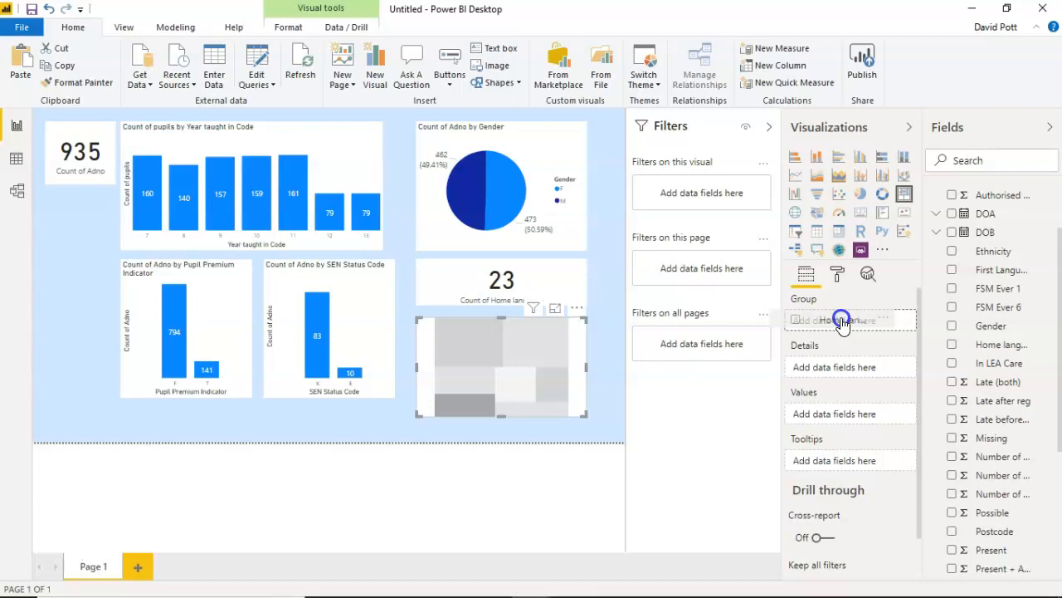
{"action": "left_click_drag", "start_coordinate": [841, 322], "coordinate": [845, 321]}
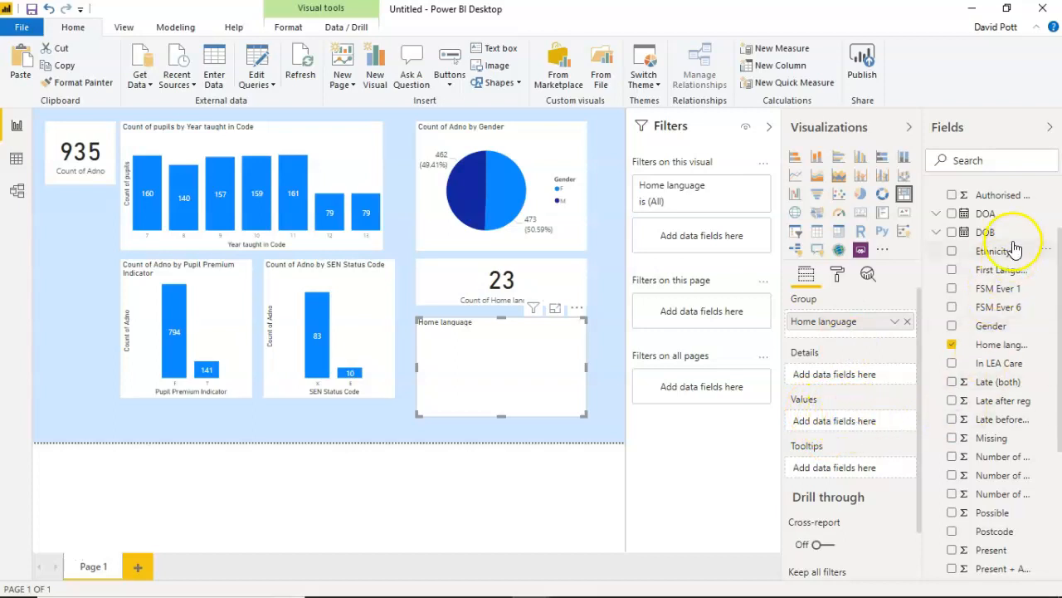
Use Adno as the treemap's value field and aggregate it as Count.
{"action": "scroll", "coordinate": [1014, 253], "scroll_direction": "up", "scroll_amount": 2}
{"action": "left_click_drag", "start_coordinate": [1005, 218], "coordinate": [859, 424]}
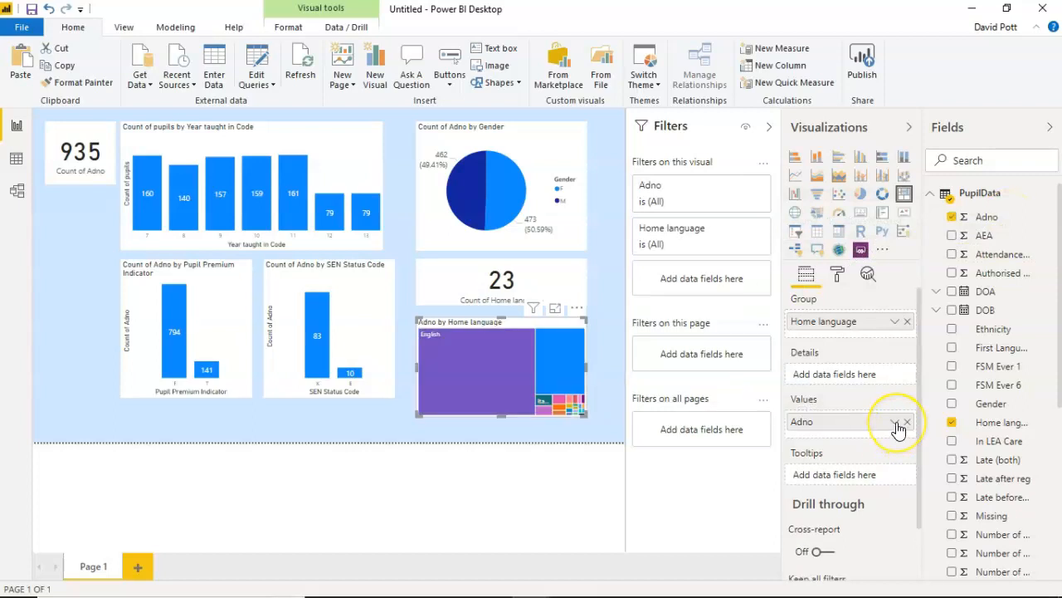
{"action": "left_click", "coordinate": [895, 422]}
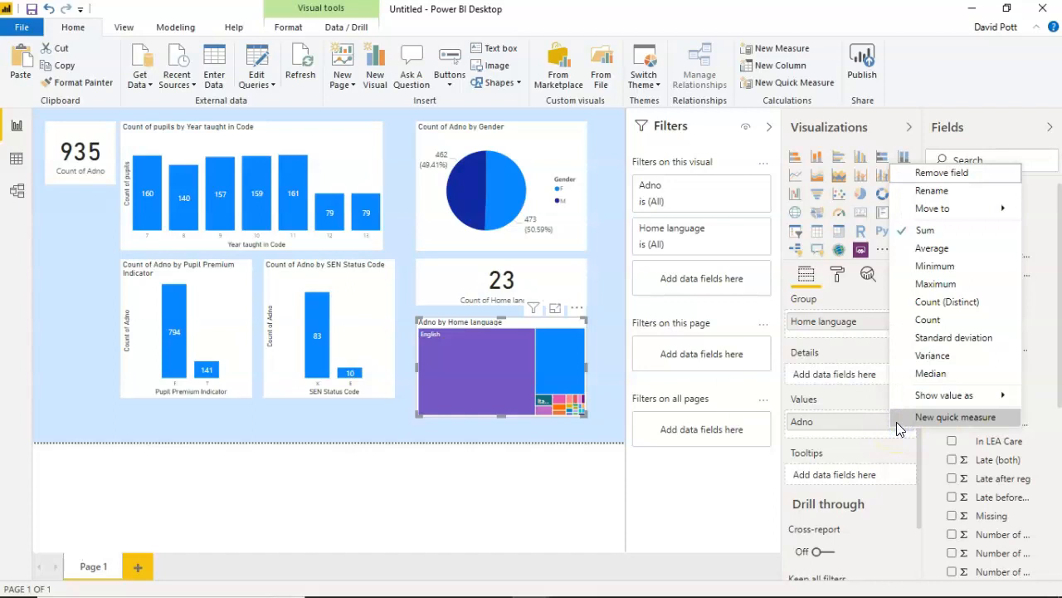
{"action": "left_click", "coordinate": [926, 320]}
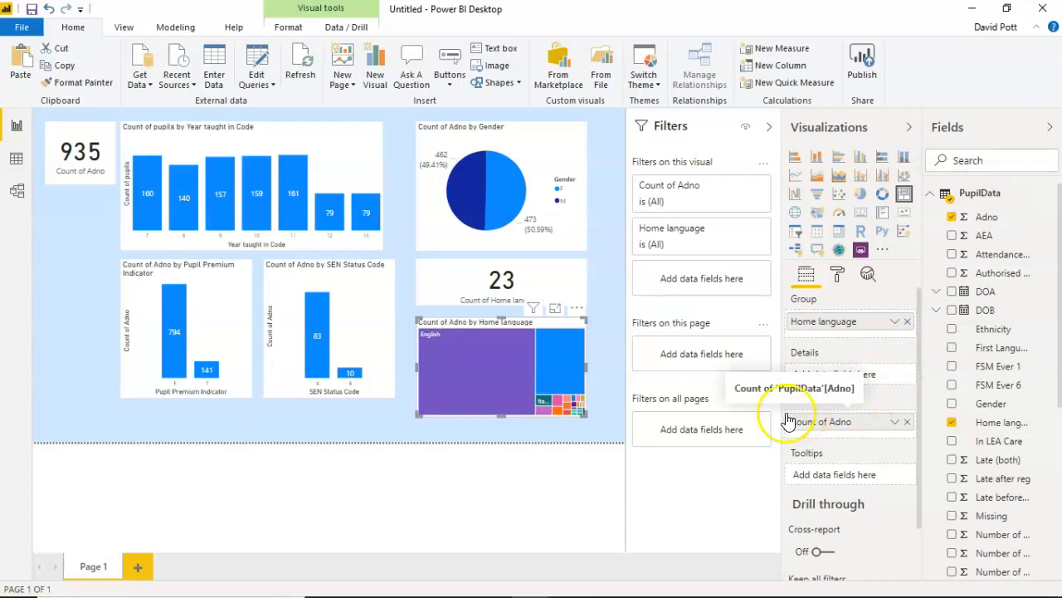
{"action": "mouse_move", "coordinate": [482, 371]}
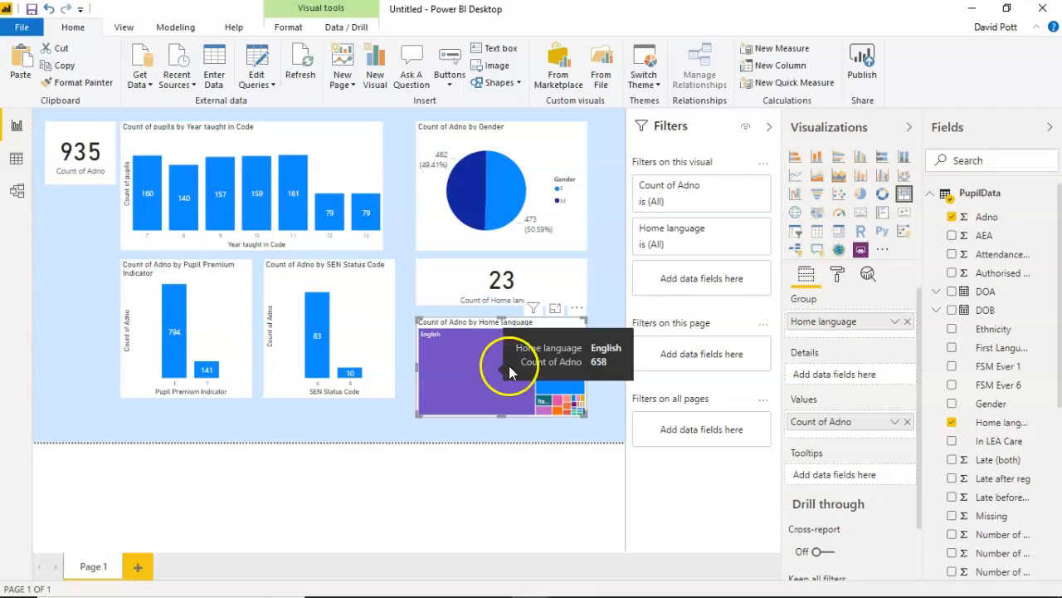
{"action": "mouse_move", "coordinate": [549, 360]}
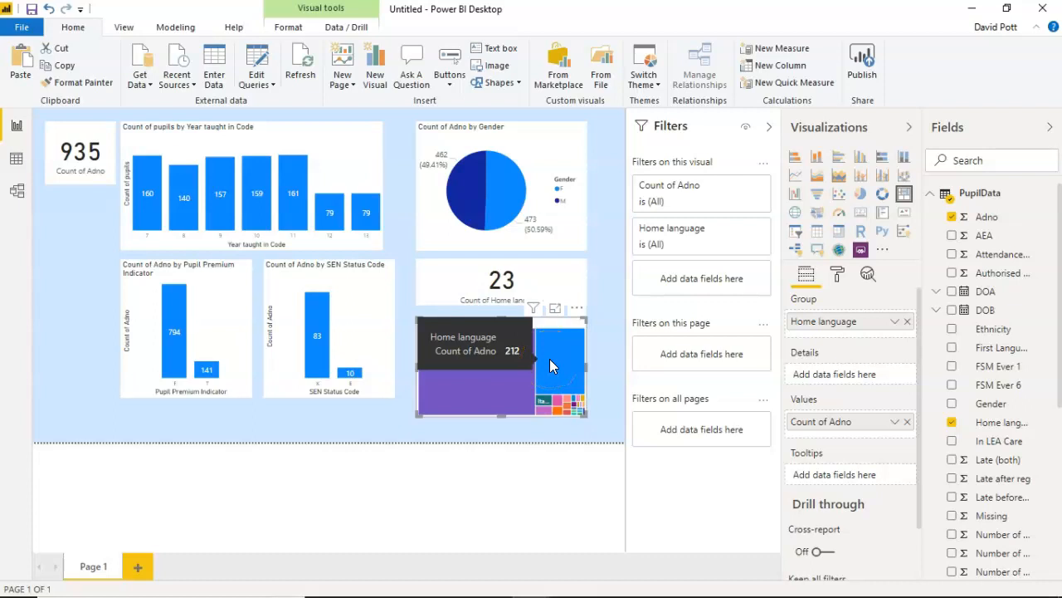
{"action": "mouse_move", "coordinate": [541, 405]}
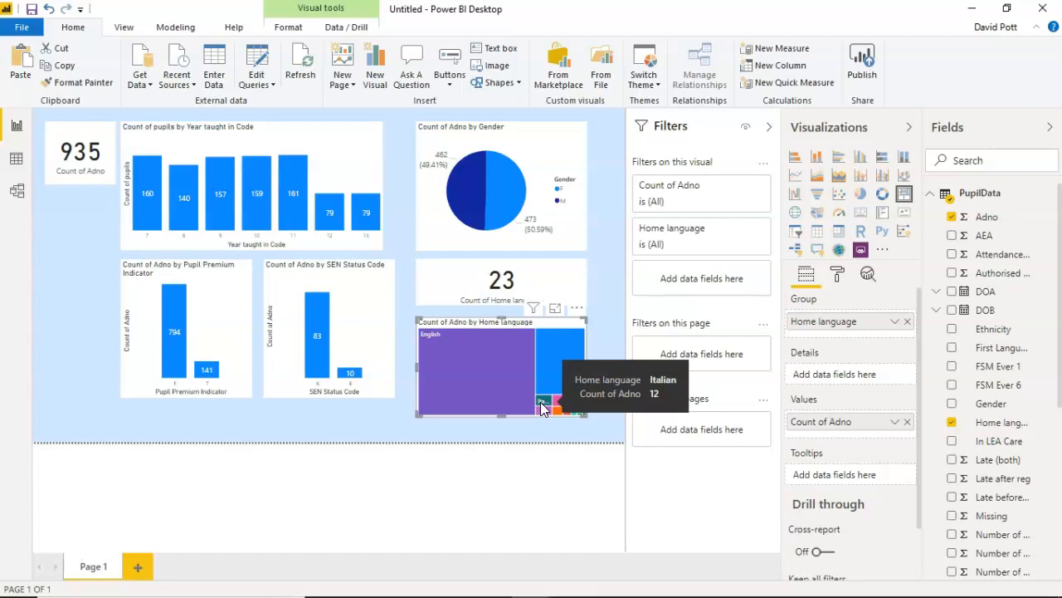
Add a slicer on Reg below the pupil-count card, extending down to the bottom edge of the Pupil Premium chart.
{"action": "left_click", "coordinate": [79, 267]}
{"action": "left_click", "coordinate": [805, 221]}
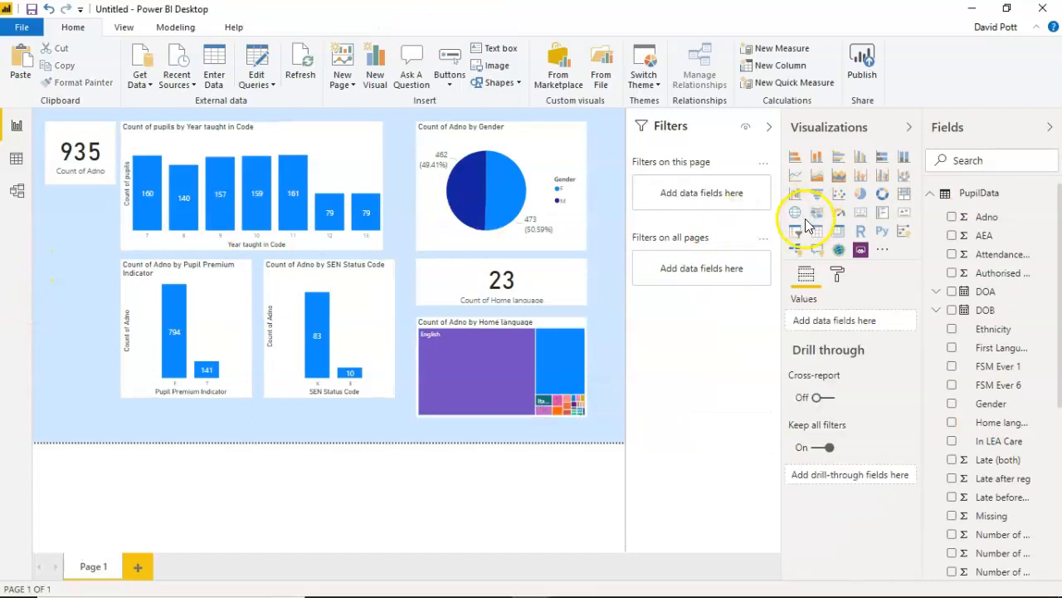
{"action": "left_click_drag", "start_coordinate": [68, 216], "coordinate": [73, 399]}
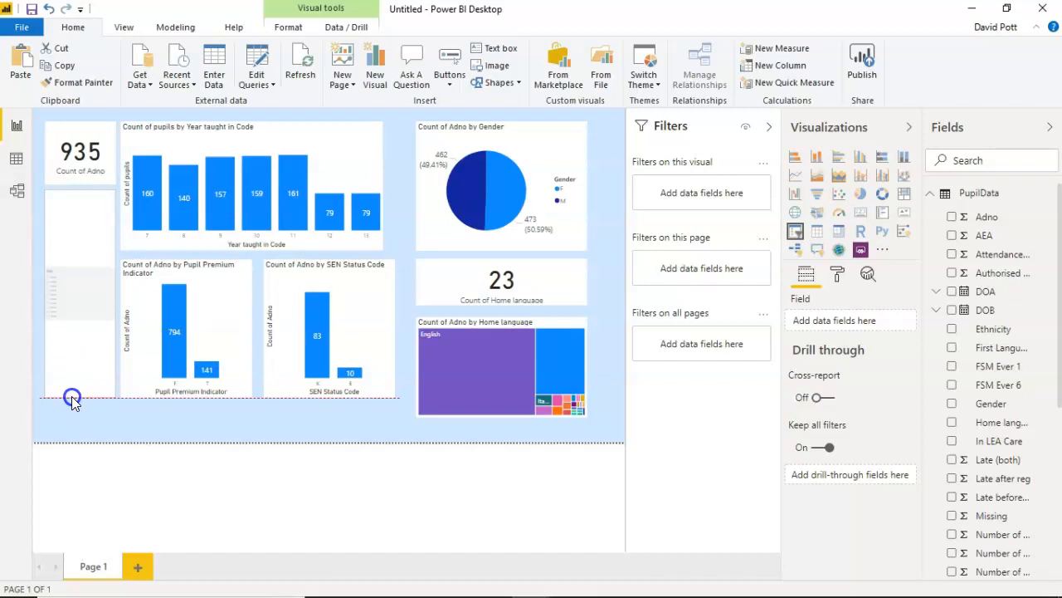
{"action": "left_click_drag", "start_coordinate": [73, 399], "coordinate": [72, 397]}
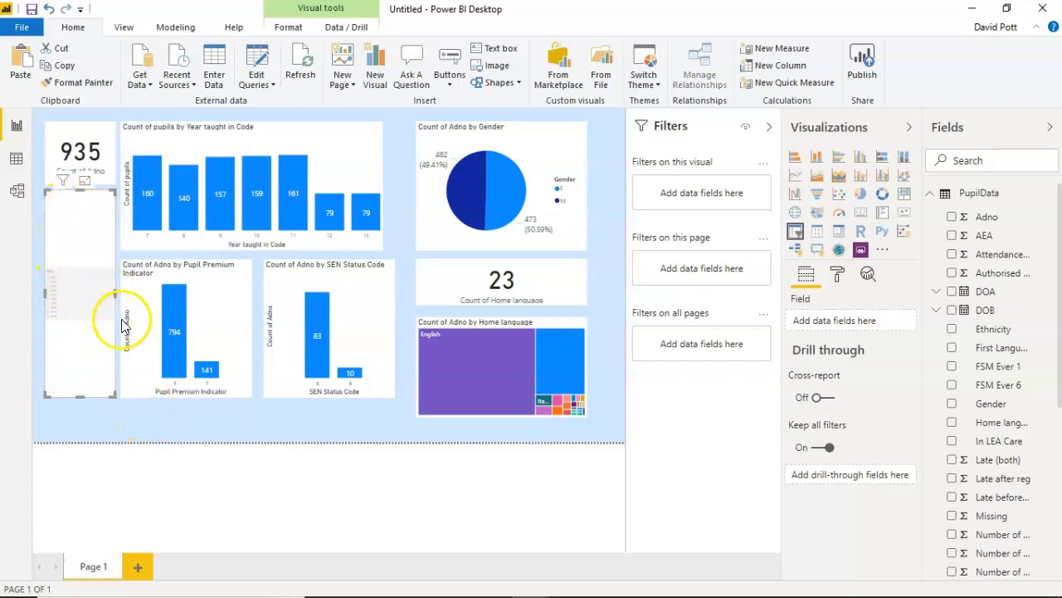
{"action": "scroll", "coordinate": [1008, 418], "scroll_direction": "down", "scroll_amount": 4}
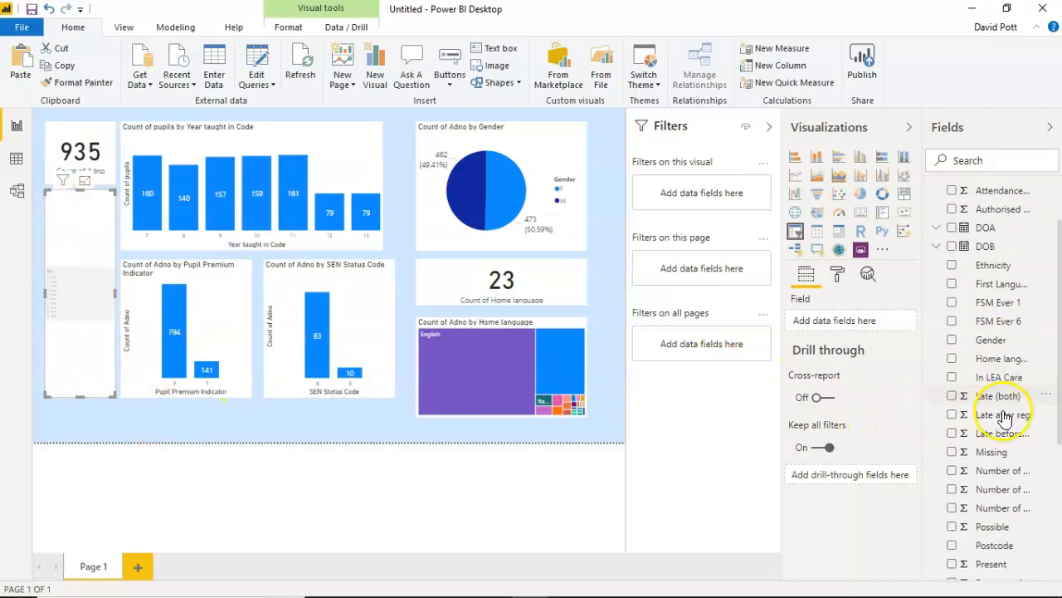
{"action": "left_click_drag", "start_coordinate": [992, 536], "coordinate": [103, 335]}
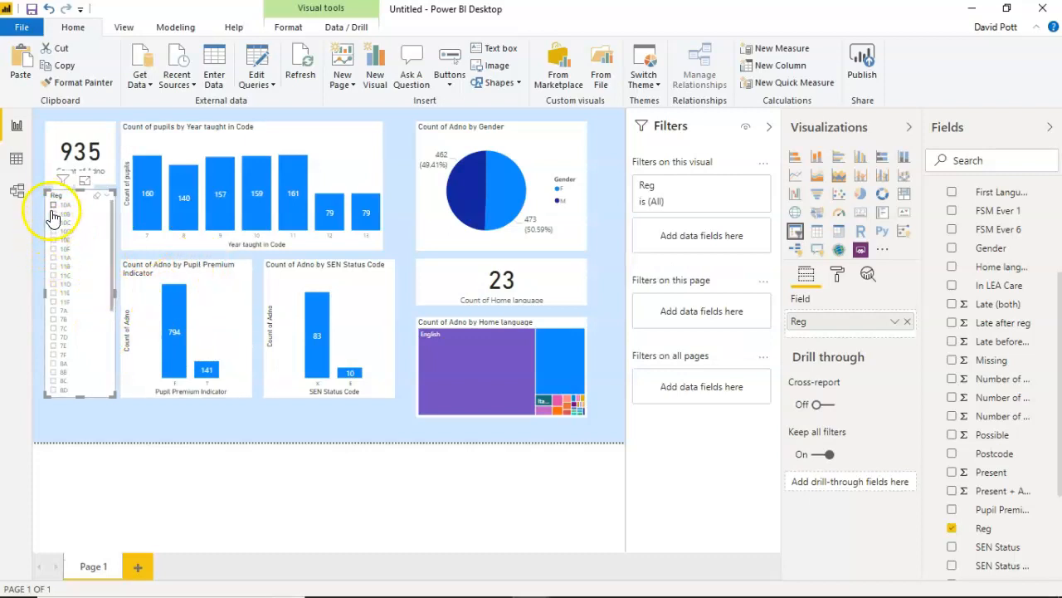
Filter the dashboard to registration groups 10A through 11F with the Reg slicer and clear the selection.
{"action": "left_click", "coordinate": [53, 214]}
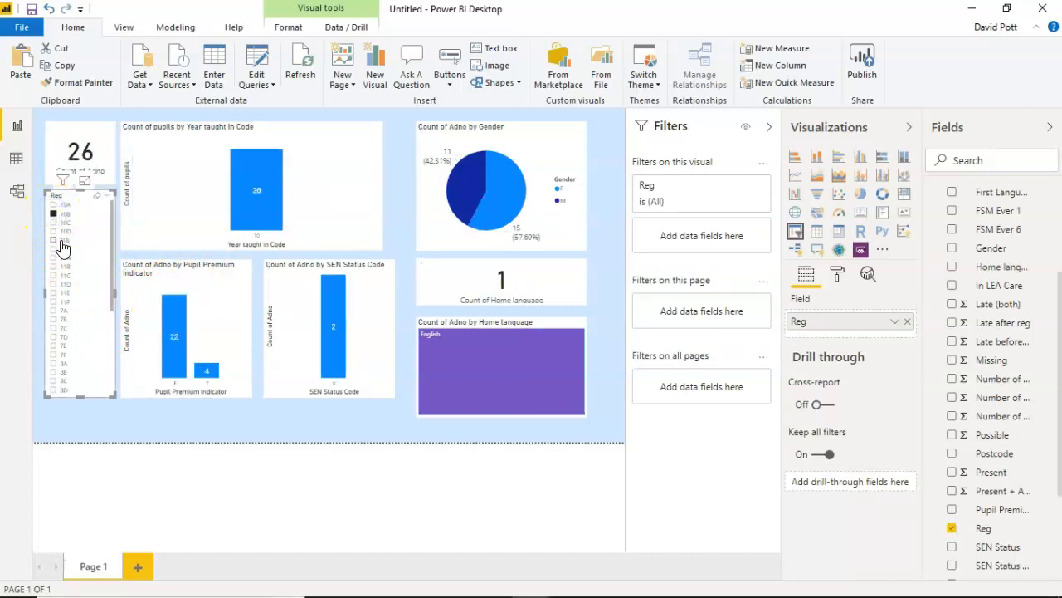
{"action": "left_click", "coordinate": [54, 204]}
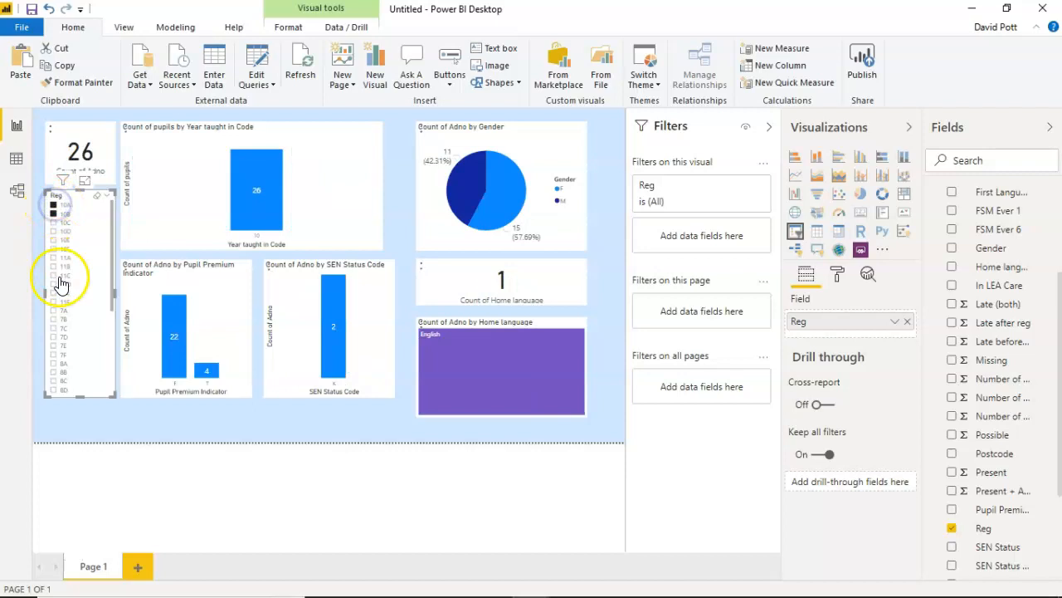
{"action": "left_click", "coordinate": [53, 222]}
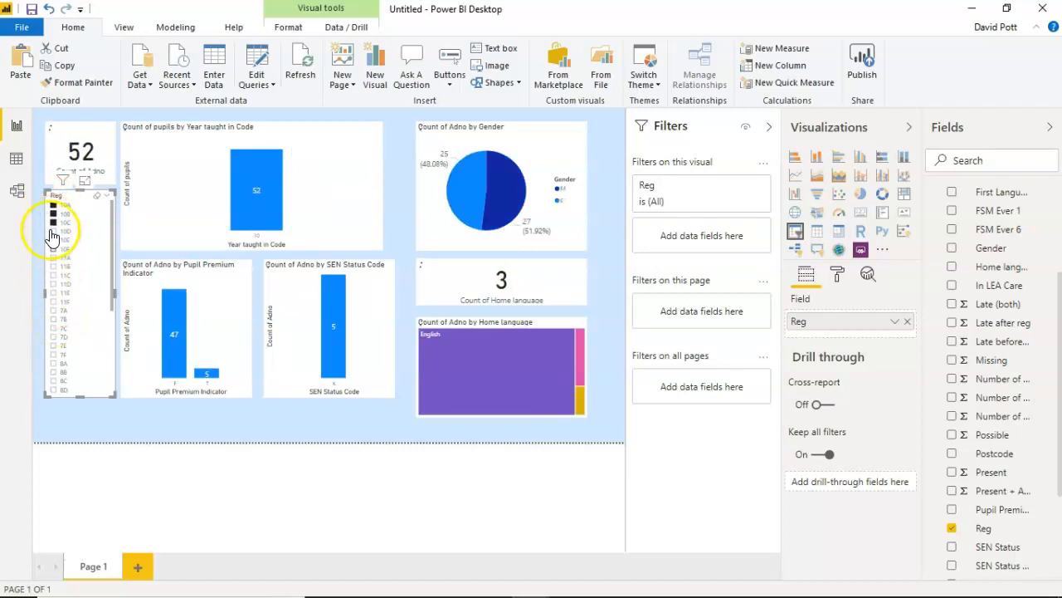
{"action": "left_click", "coordinate": [53, 230]}
{"action": "left_click", "coordinate": [53, 241]}
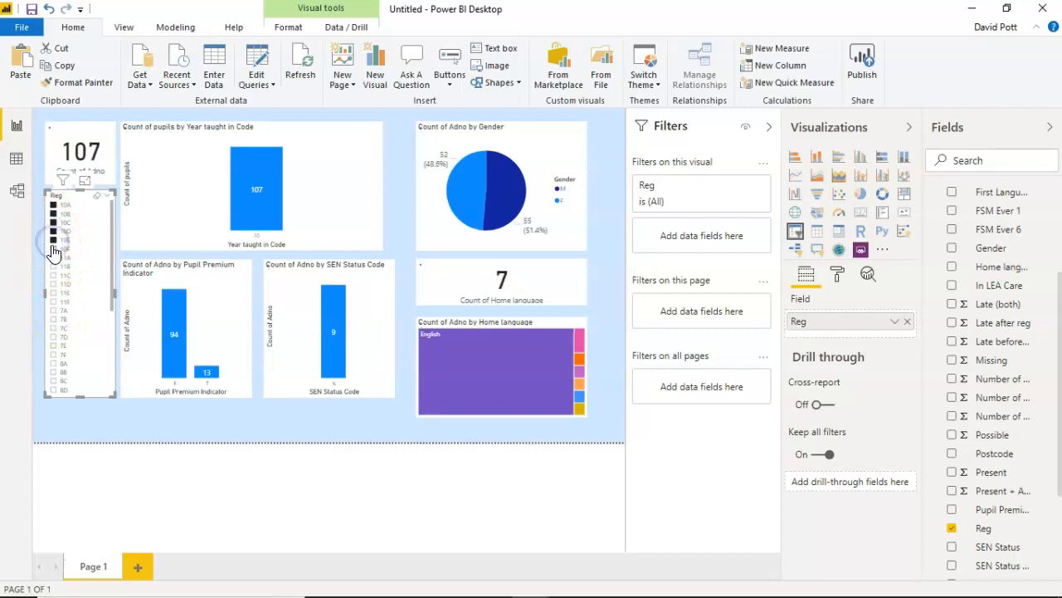
{"action": "left_click", "coordinate": [53, 249]}
{"action": "left_click", "coordinate": [53, 258]}
{"action": "left_click", "coordinate": [53, 267]}
{"action": "left_click", "coordinate": [53, 275]}
{"action": "left_click", "coordinate": [53, 284]}
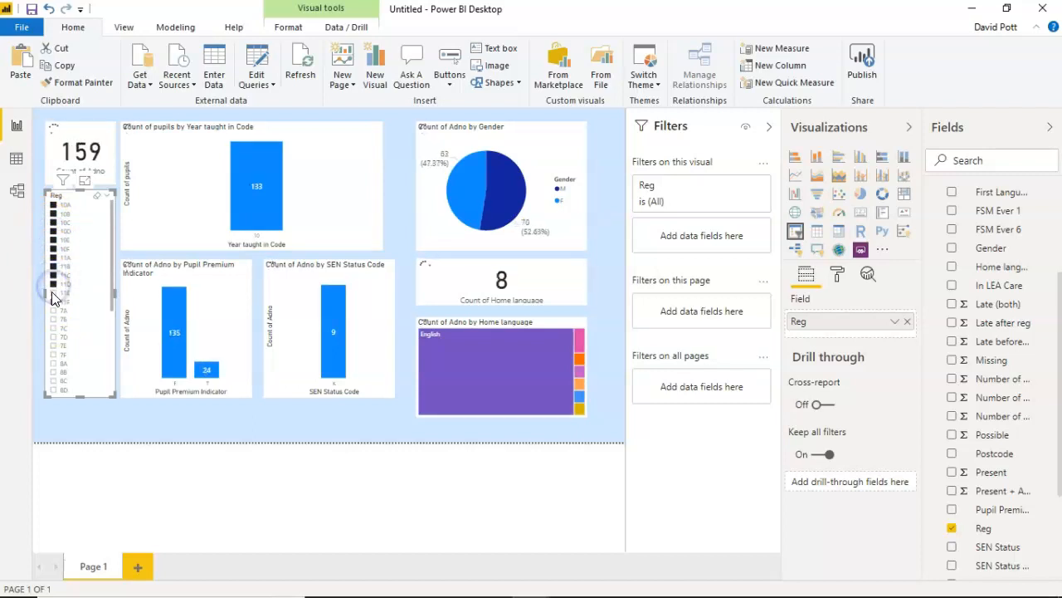
{"action": "left_click", "coordinate": [54, 301]}
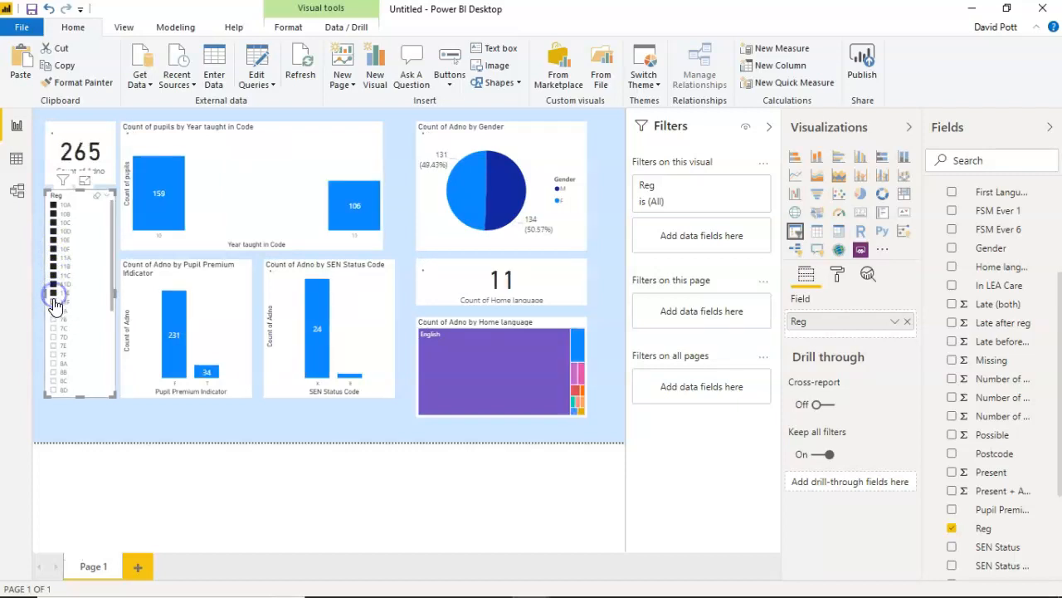
{"action": "left_click", "coordinate": [78, 312]}
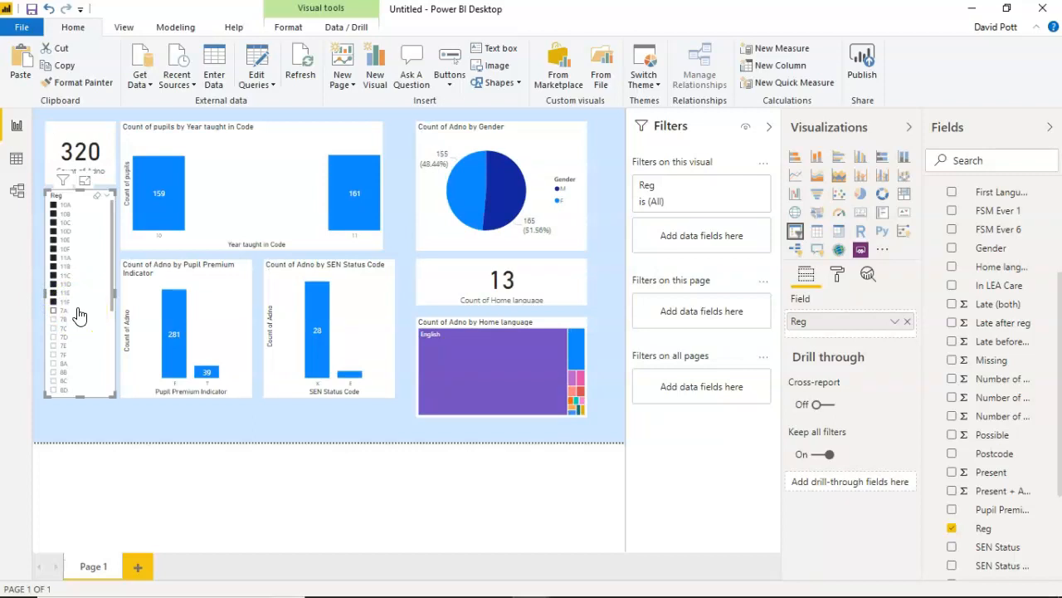
{"action": "left_click", "coordinate": [98, 197]}
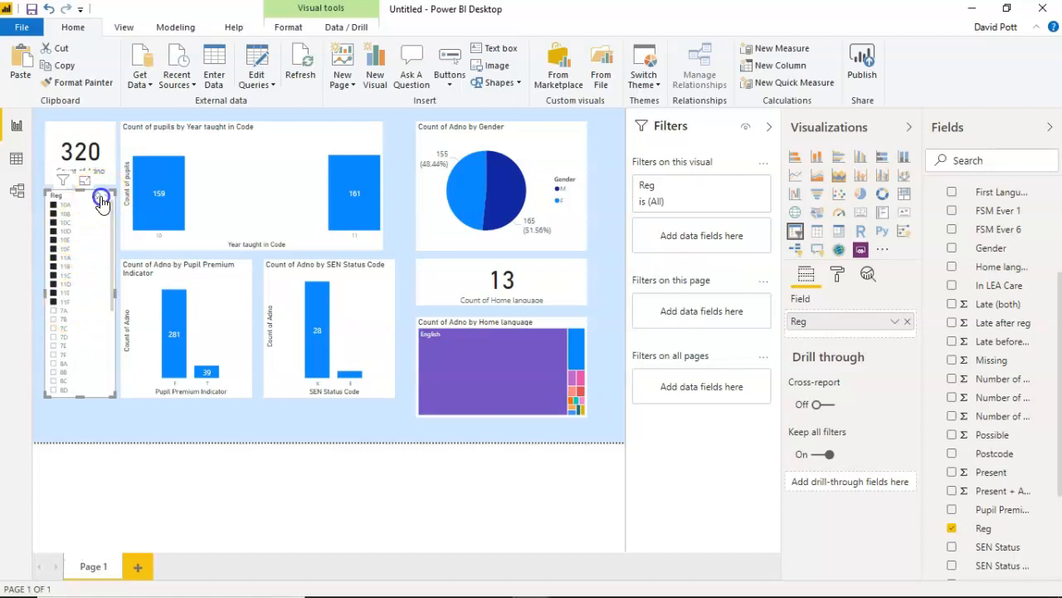